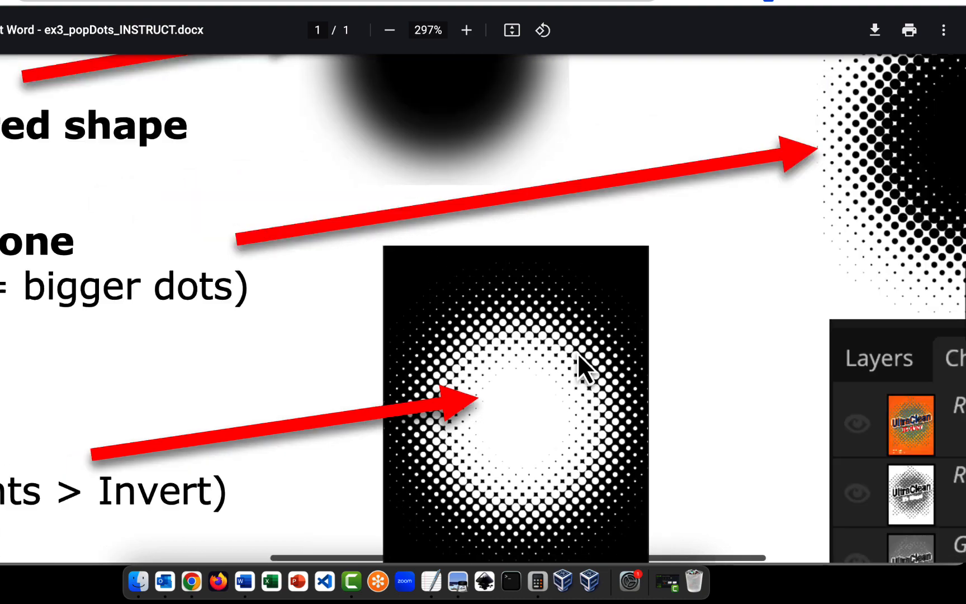
- Scroll through the whole pop-dots instruction page, then switch to the UltraClean package in Photopea
{"action": "scroll", "coordinate": [578, 349], "scroll_direction": "down", "scroll_amount": 1}
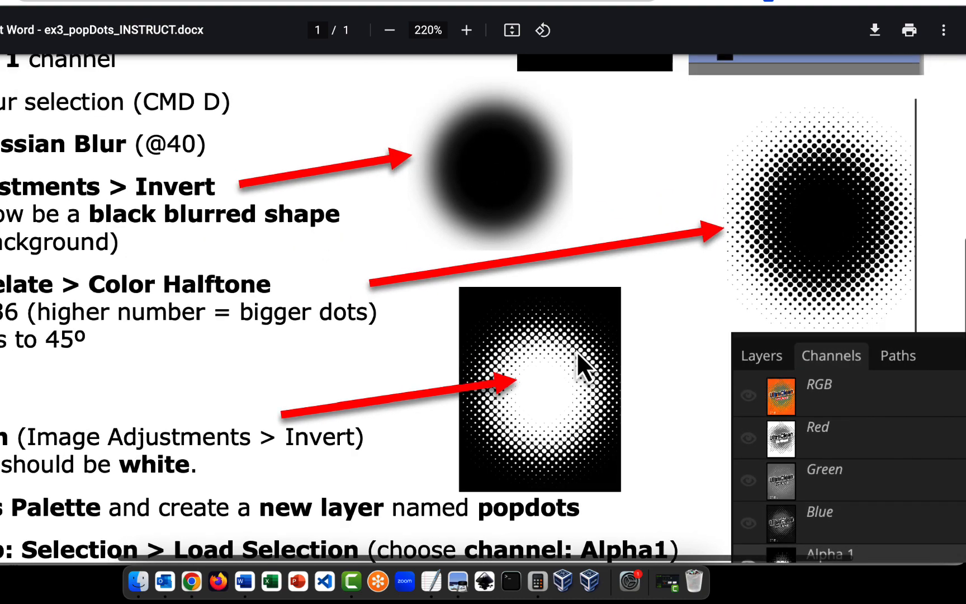
{"action": "scroll", "coordinate": [574, 356], "scroll_direction": "down", "scroll_amount": 3}
{"action": "scroll", "coordinate": [575, 356], "scroll_direction": "down", "scroll_amount": 5}
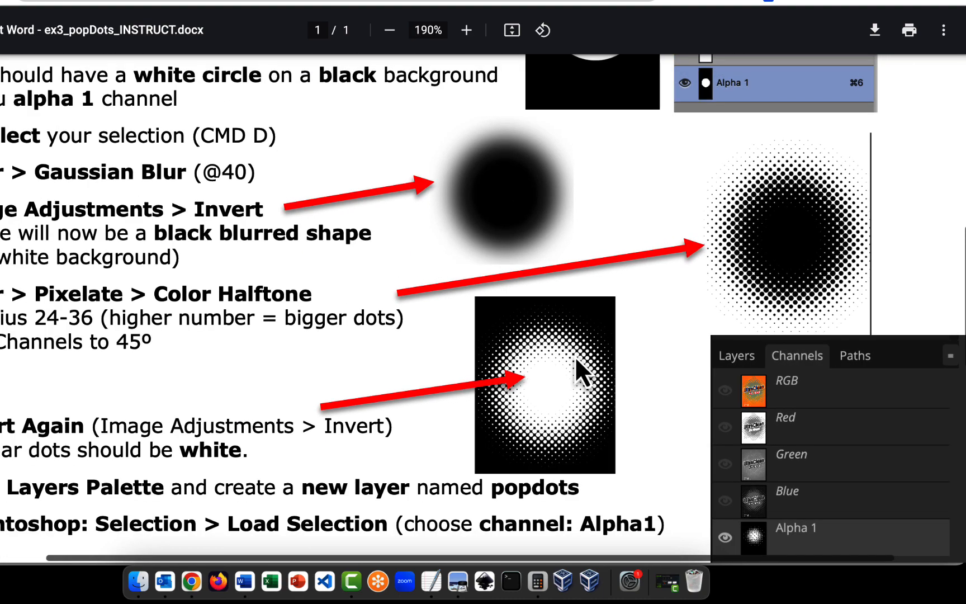
{"action": "scroll", "coordinate": [575, 356], "scroll_direction": "up", "scroll_amount": 4}
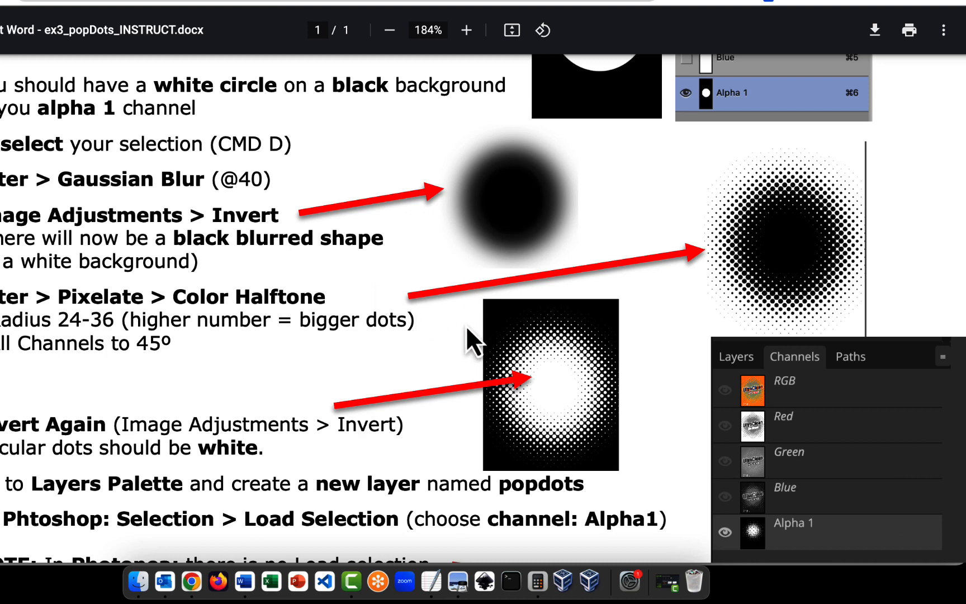
{"action": "scroll", "coordinate": [466, 326], "scroll_direction": "down", "scroll_amount": 5}
{"action": "scroll", "coordinate": [465, 326], "scroll_direction": "up", "scroll_amount": 4}
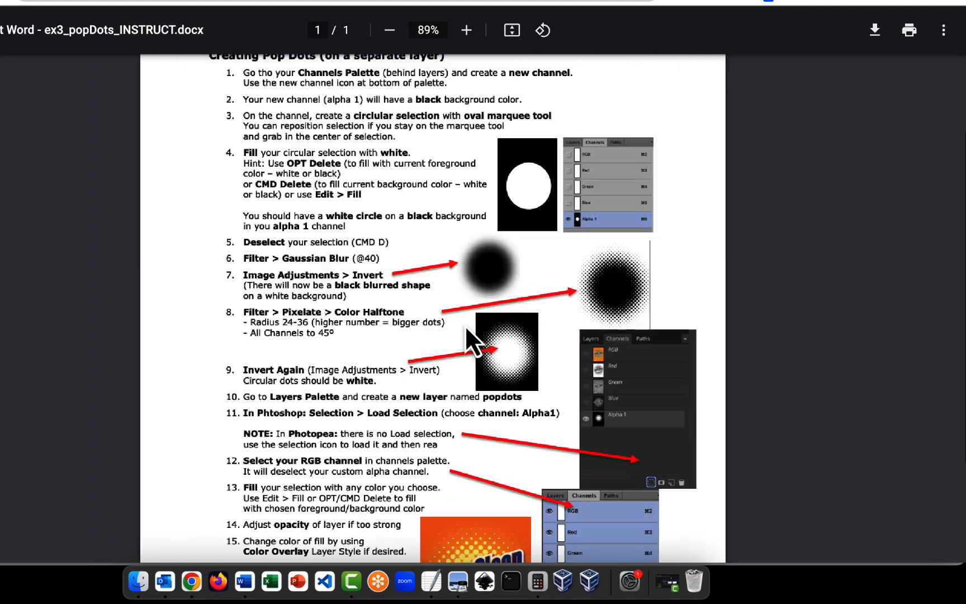
{"action": "scroll", "coordinate": [431, 183], "scroll_direction": "up", "scroll_amount": 1}
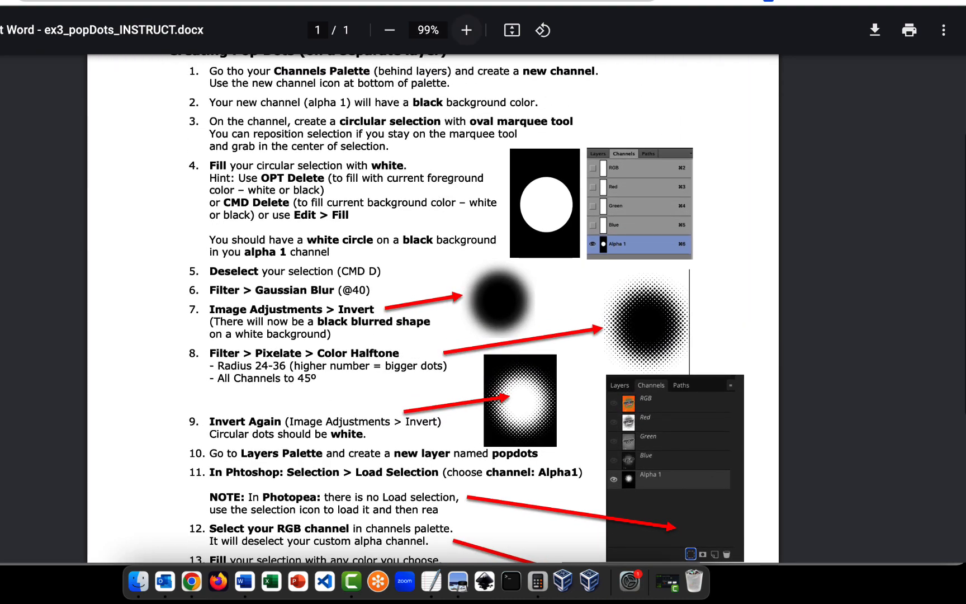
{"action": "key", "text": "ctrl+Tab"}
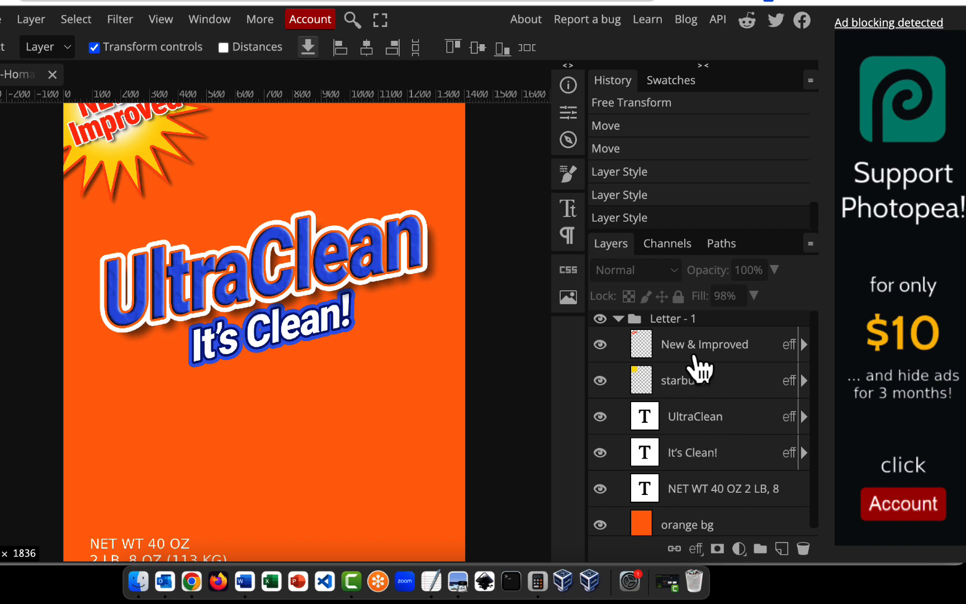
- Add a new Alpha 1 channel in the Channels panel and pick Ellipse Select
{"action": "left_click", "coordinate": [682, 246]}
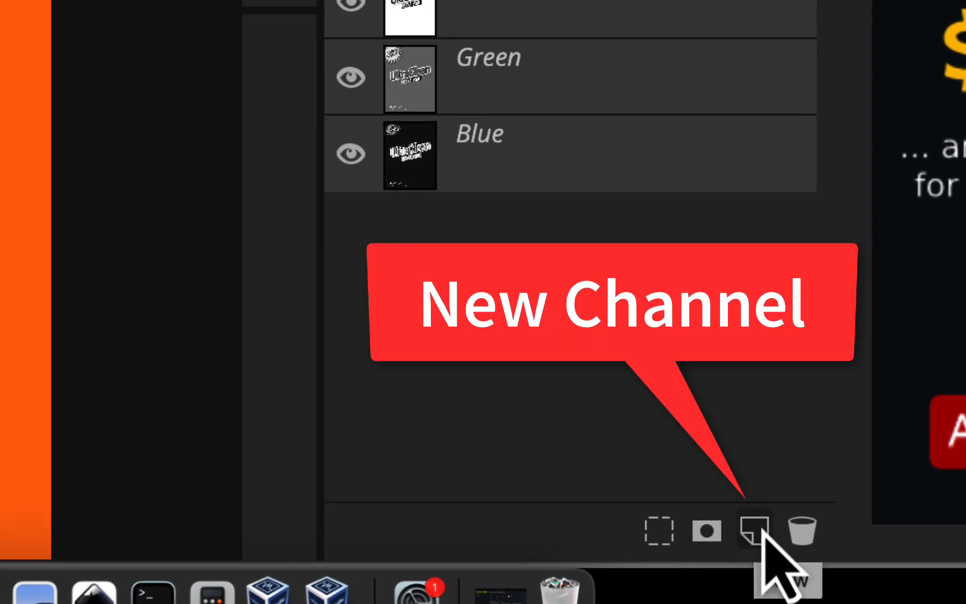
{"action": "left_click", "coordinate": [755, 530]}
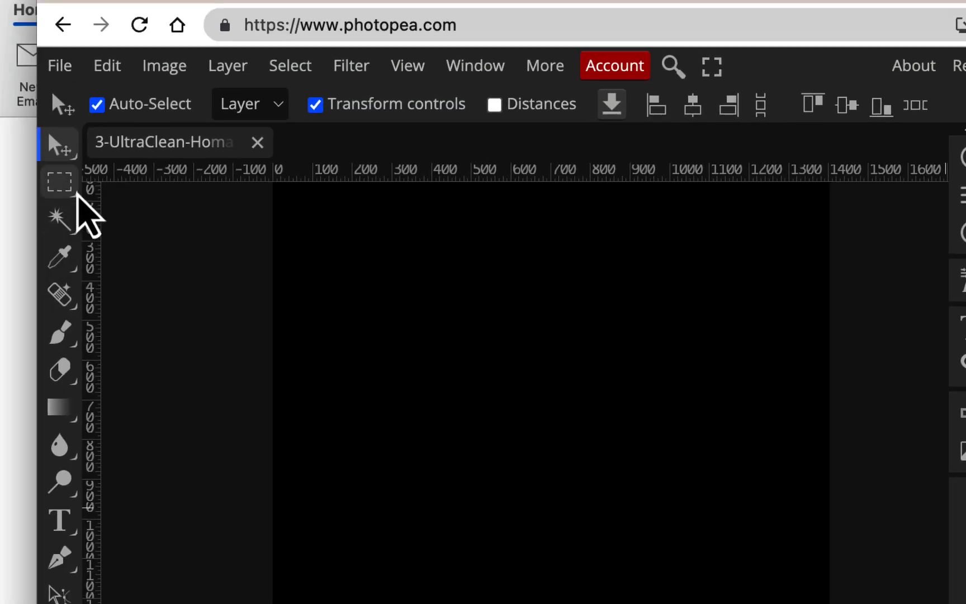
{"action": "left_click", "coordinate": [78, 195]}
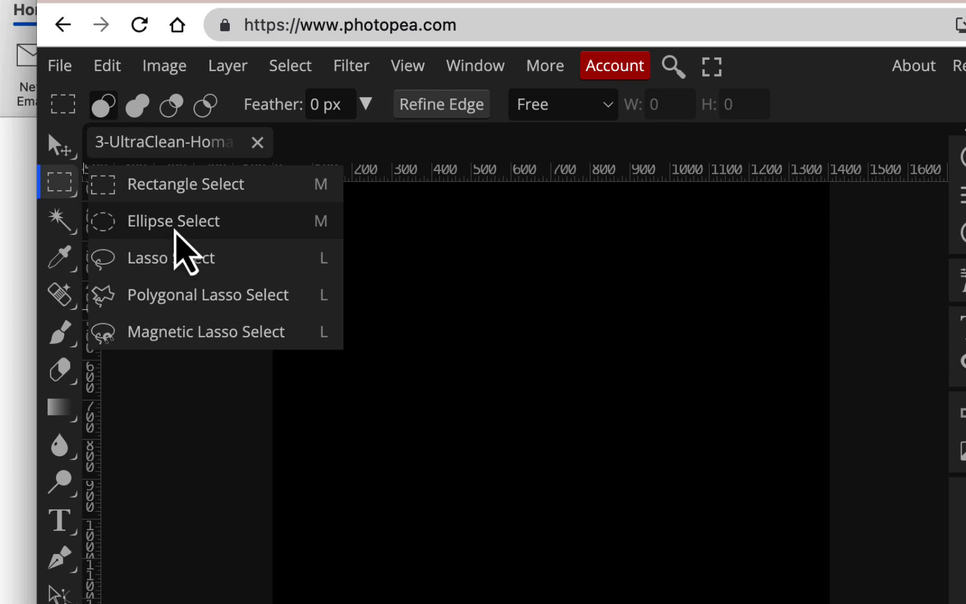
{"action": "left_click", "coordinate": [175, 231]}
- Draw a 679 px circular selection, shift it slightly lower-right, and make white the foreground
{"action": "left_click_drag", "start_coordinate": [384, 319], "coordinate": [690, 592]}
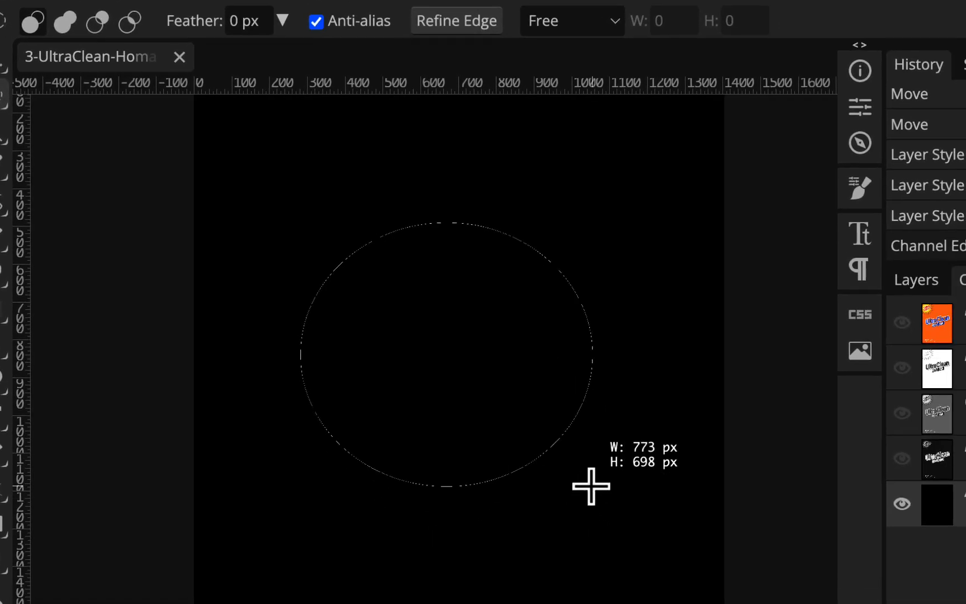
{"action": "mouse_move", "coordinate": [591, 486]}
{"action": "left_mouse_down"}
{"action": "mouse_move", "coordinate": [604, 498]}
{"action": "mouse_move", "coordinate": [584, 479]}
{"action": "left_mouse_up"}
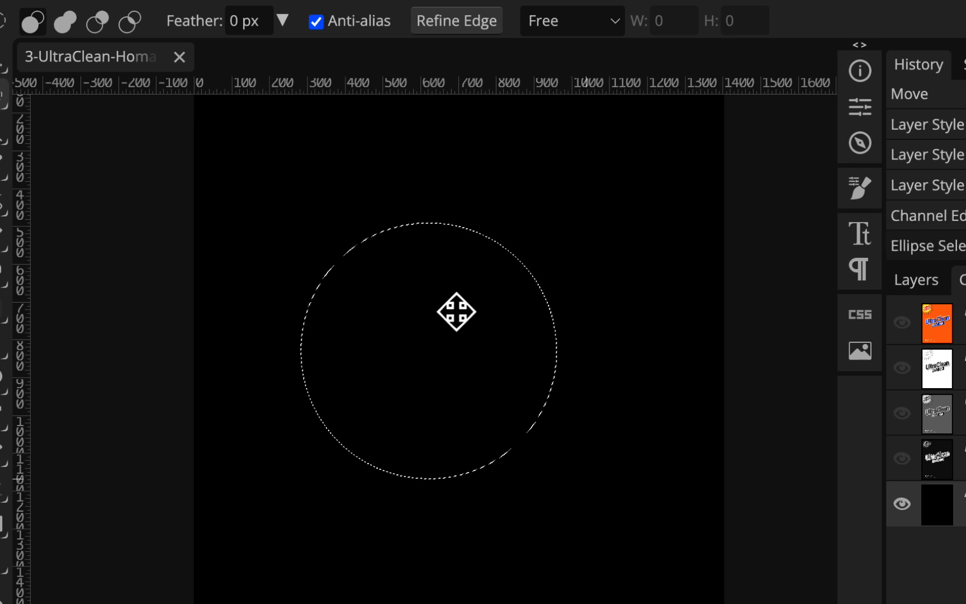
{"action": "left_click_drag", "start_coordinate": [456, 312], "coordinate": [490, 345]}
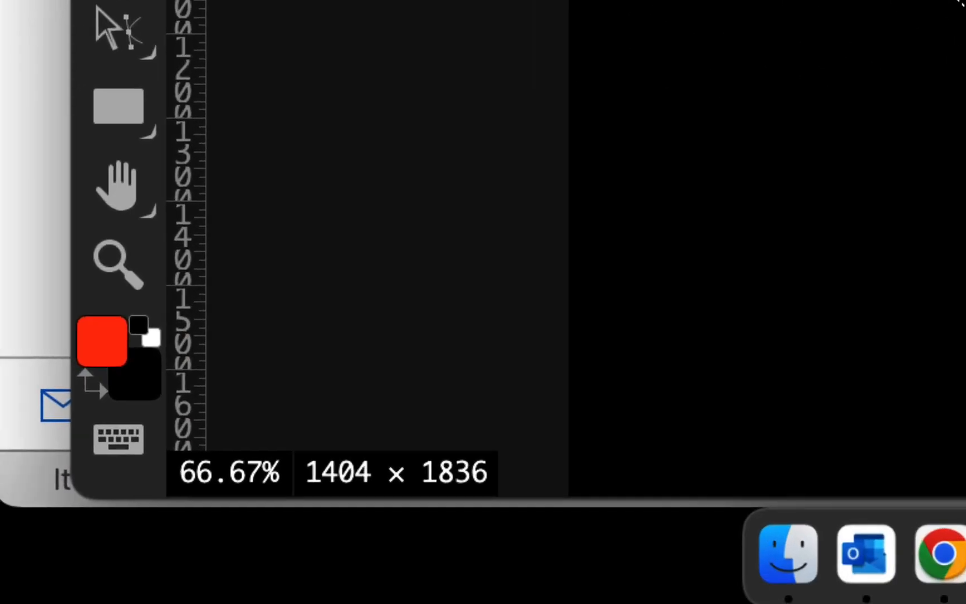
{"action": "left_click", "coordinate": [150, 330]}
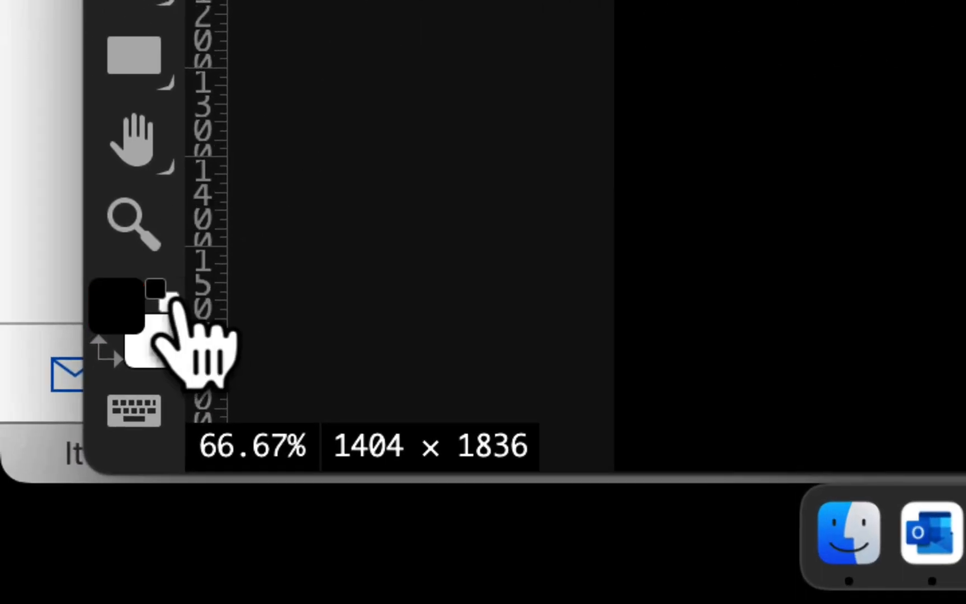
{"action": "left_click", "coordinate": [106, 351]}
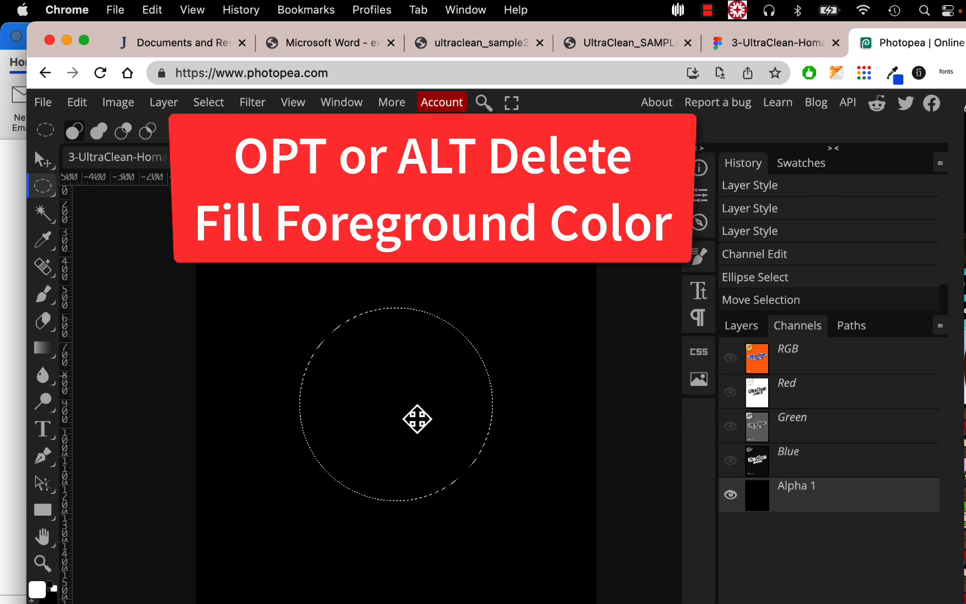
- Fill the circular selection with white, leaving the Edit > Fill dialog unapplied
{"action": "key", "text": "alt+BackSpace"}
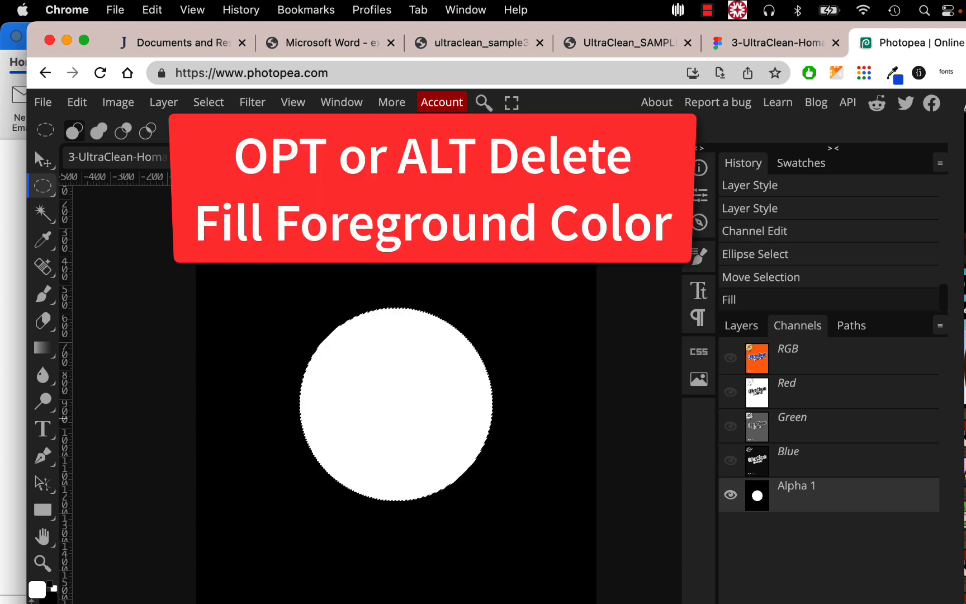
{"action": "left_click", "coordinate": [78, 103]}
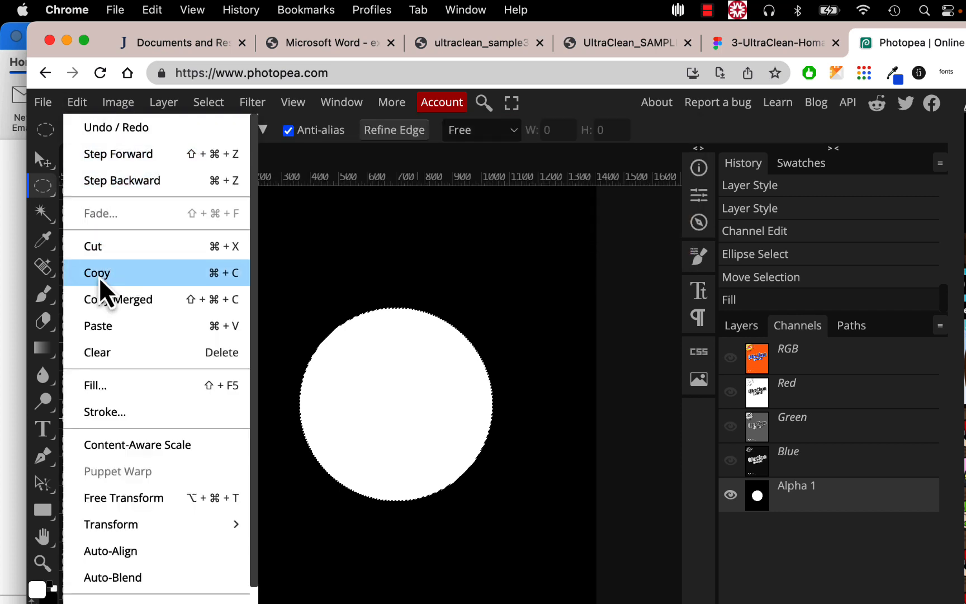
{"action": "left_click", "coordinate": [102, 385]}
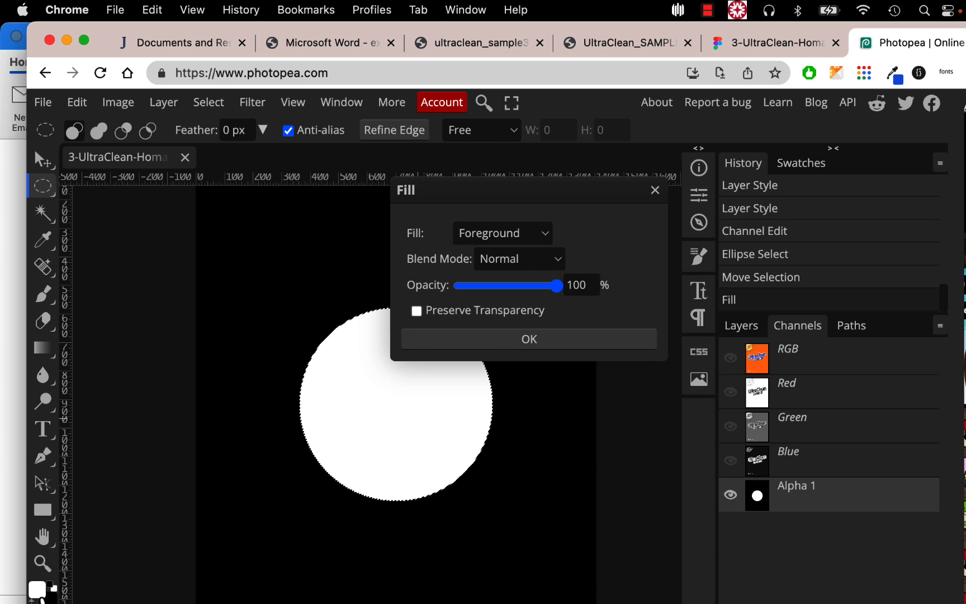
{"action": "left_click", "coordinate": [538, 234]}
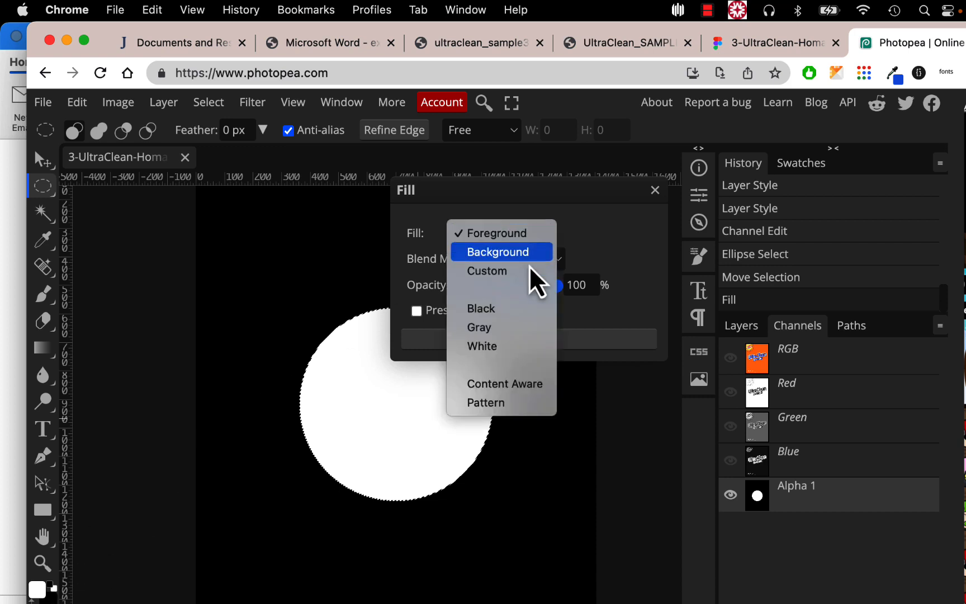
{"action": "left_click", "coordinate": [658, 194]}
{"action": "left_click", "coordinate": [655, 190]}
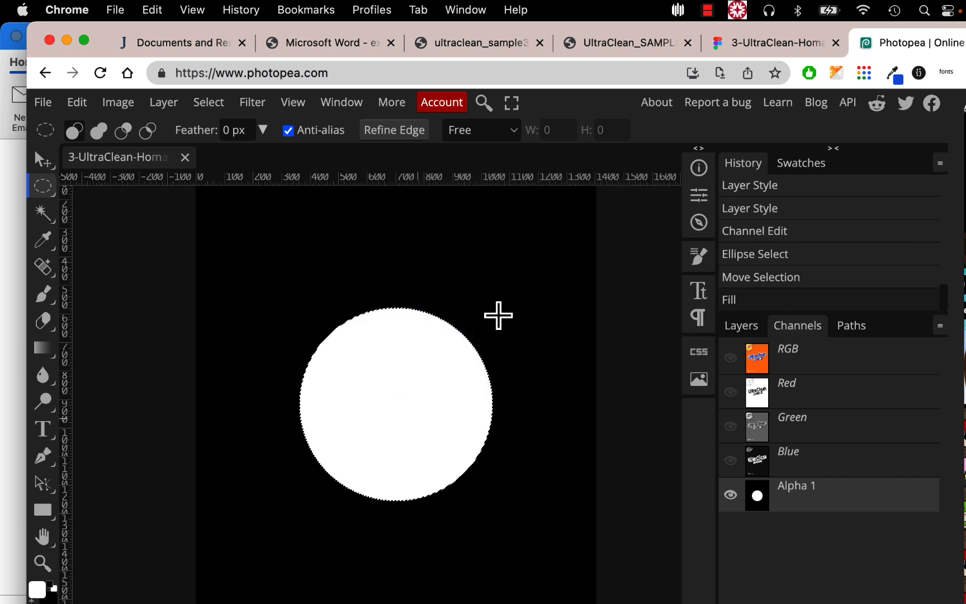
- Zoom in to check the white circle's edge, then deselect it
{"action": "key", "text": "super+equal"}
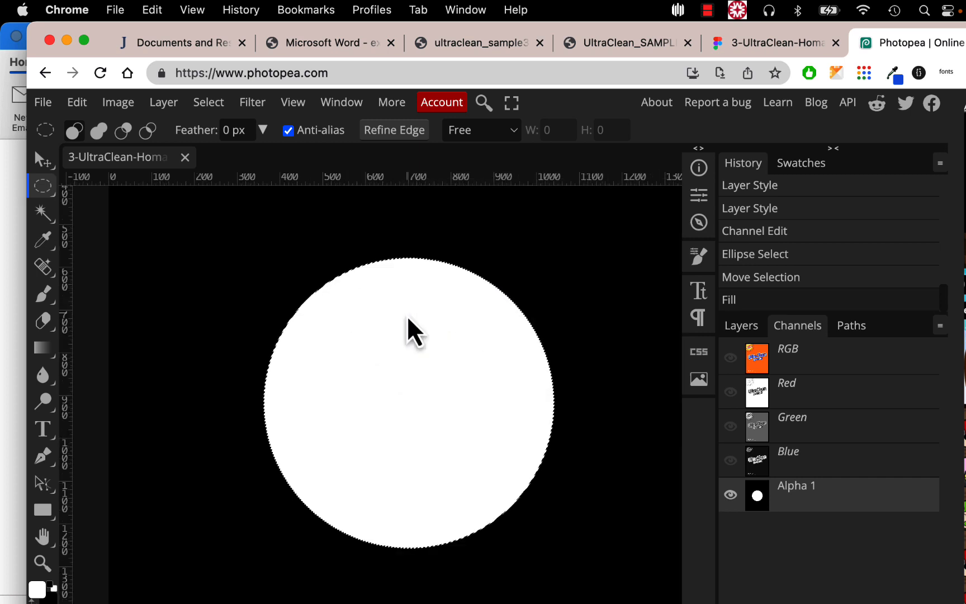
{"action": "key", "text": "super+equal"}
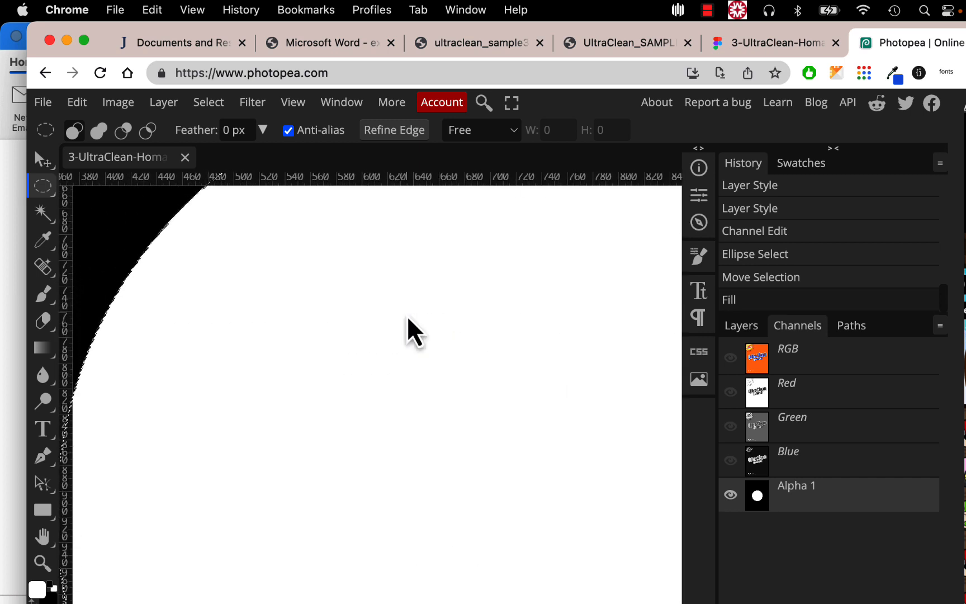
{"action": "scroll", "coordinate": [414, 333], "scroll_direction": "up", "scroll_amount": 5}
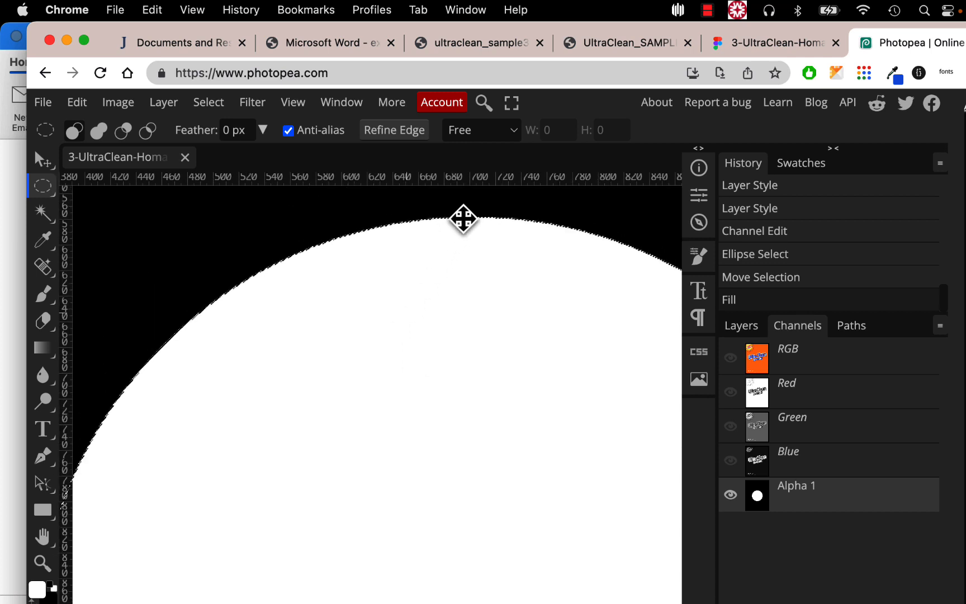
{"action": "left_click", "coordinate": [208, 103]}
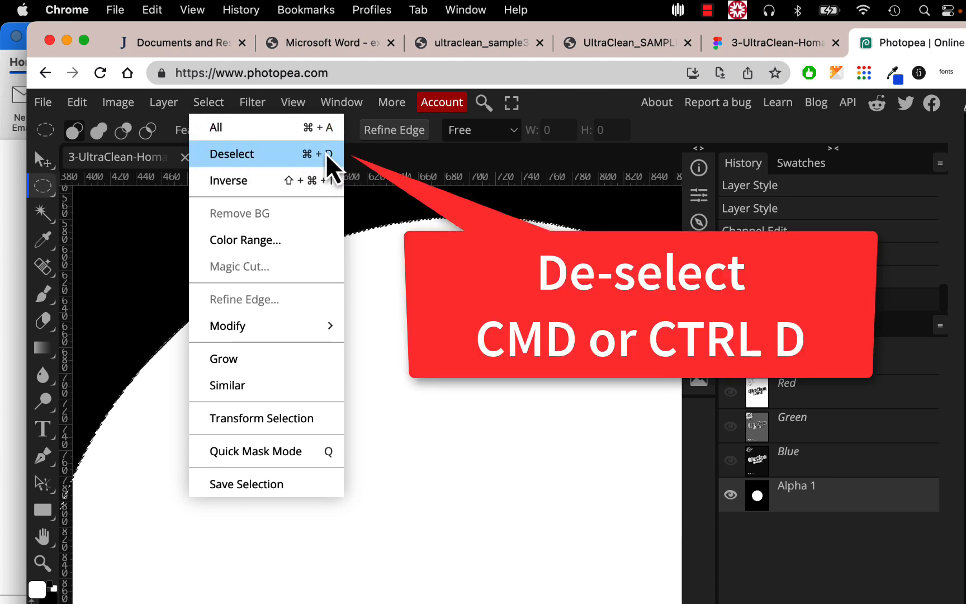
{"action": "left_click", "coordinate": [326, 157]}
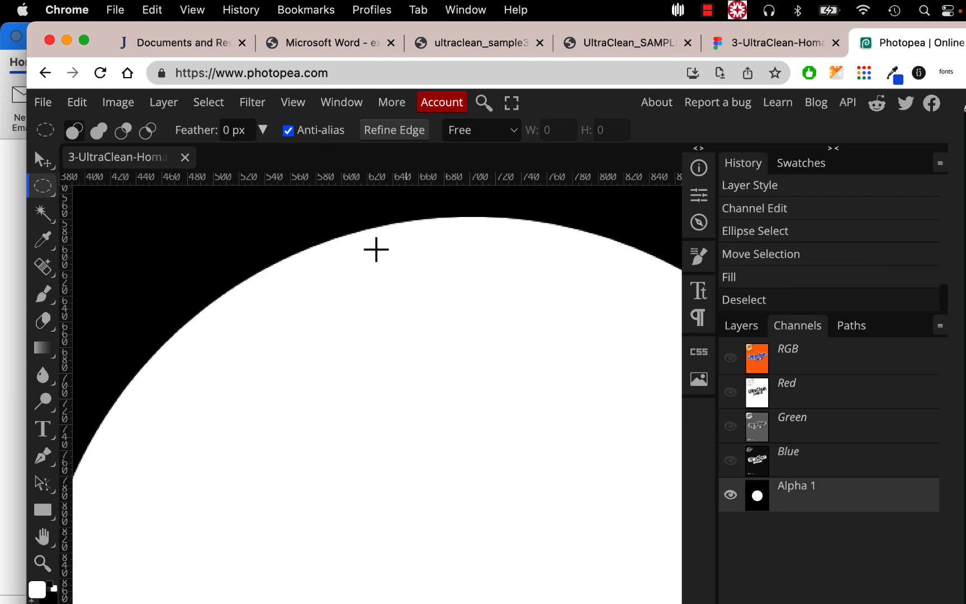
- Browse the Filter menu without applying anything and switch to the Move tool
{"action": "scroll", "coordinate": [378, 255], "scroll_direction": "down", "scroll_amount": 6}
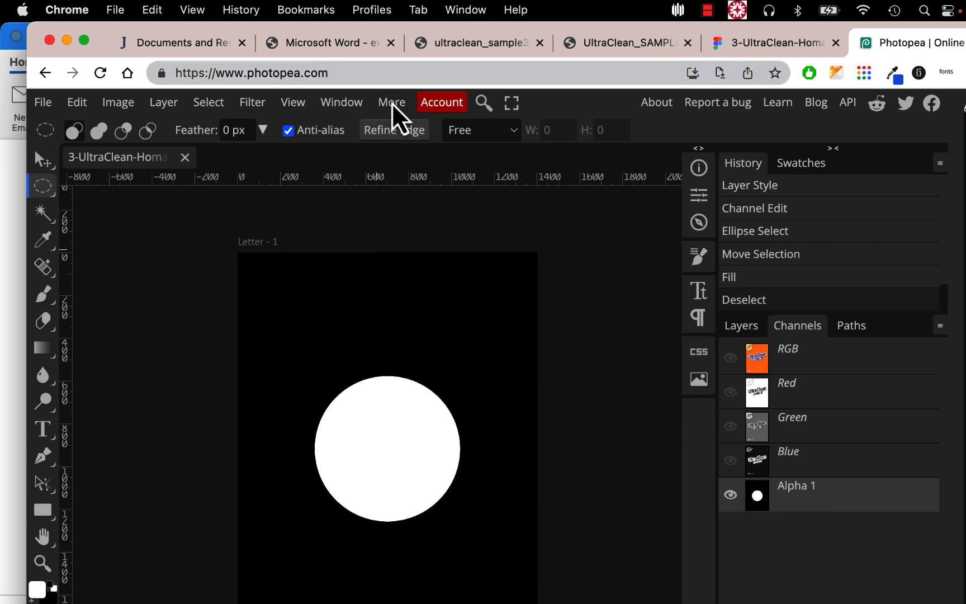
{"action": "left_click", "coordinate": [262, 112]}
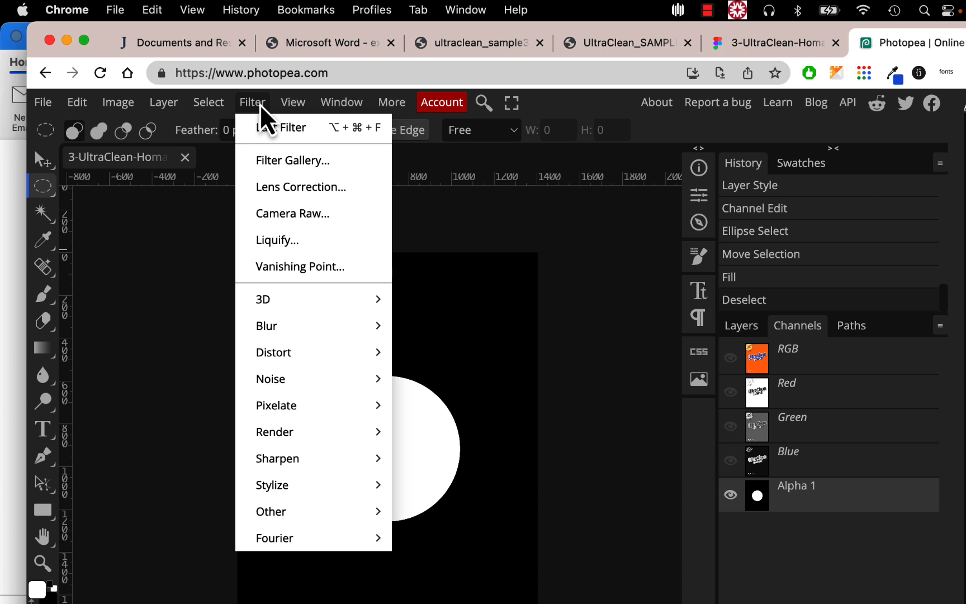
{"action": "mouse_move", "coordinate": [274, 336]}
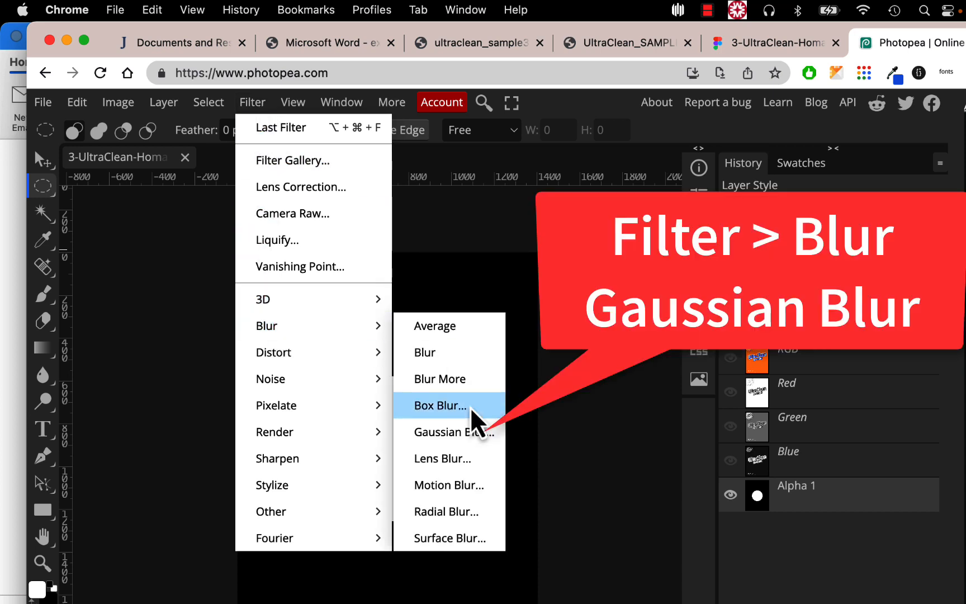
{"action": "left_click", "coordinate": [471, 433]}
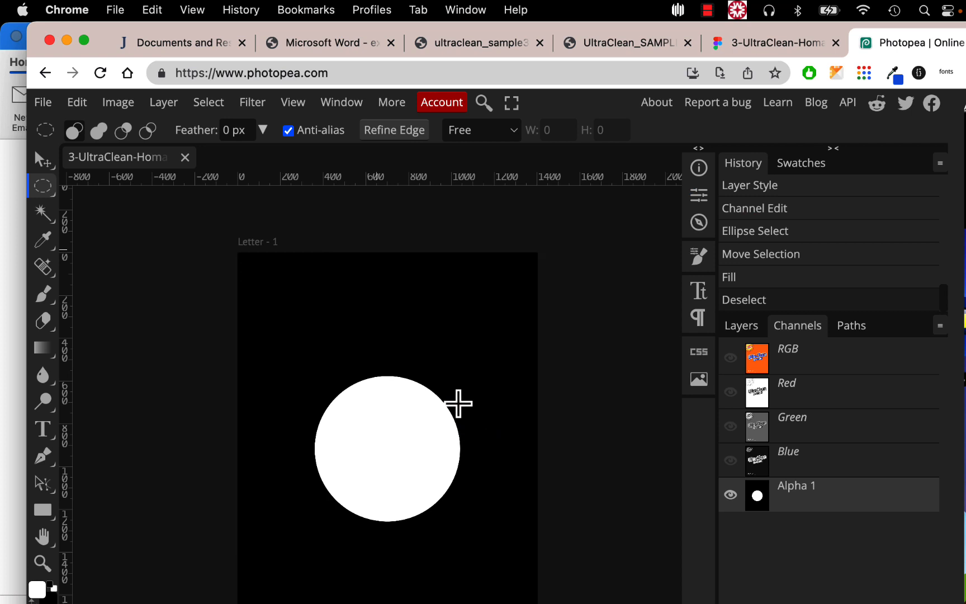
{"action": "left_click", "coordinate": [42, 159]}
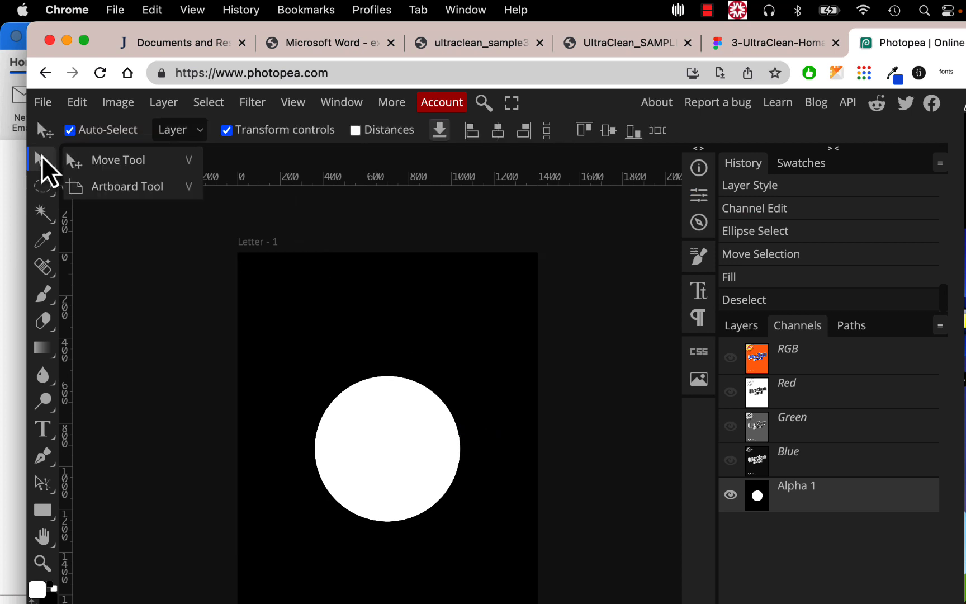
{"action": "left_click", "coordinate": [43, 159]}
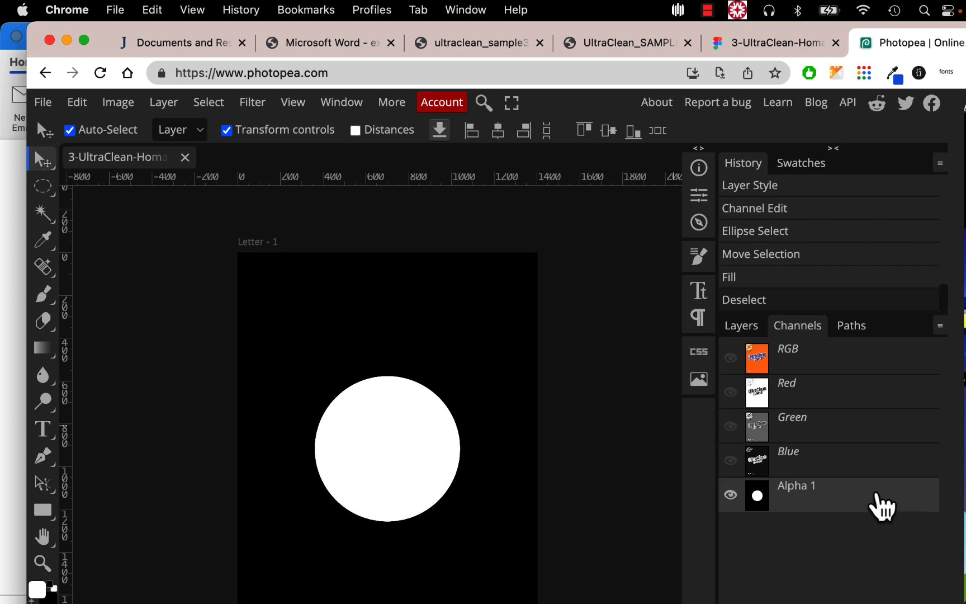
{"action": "left_click", "coordinate": [251, 106]}
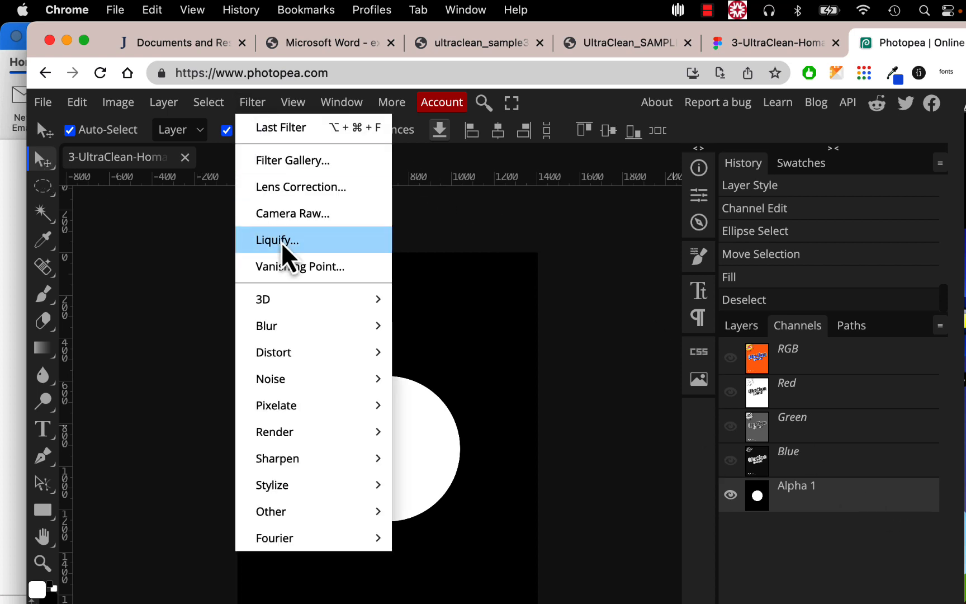
{"action": "mouse_move", "coordinate": [293, 328]}
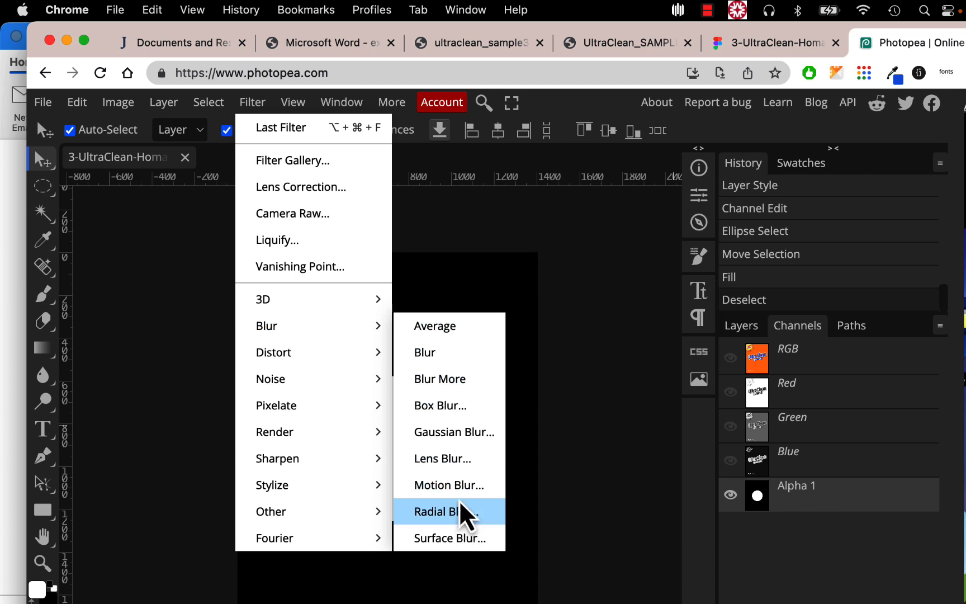
{"action": "key", "text": "Escape"}
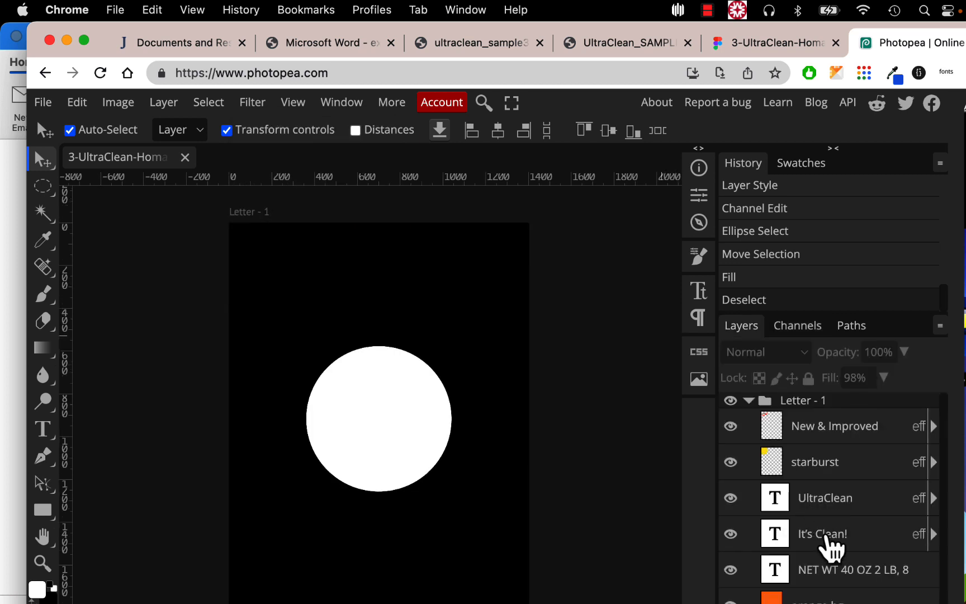
- Cancel a trial Gaussian Blur and select the orange bg layer in the Layers panel
{"action": "left_click", "coordinate": [819, 570]}
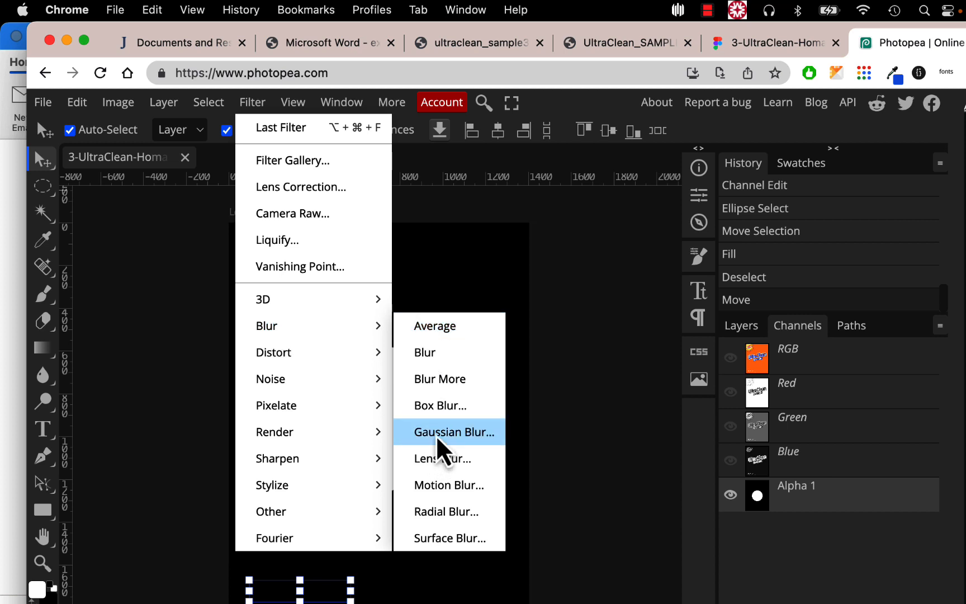
{"action": "left_click", "coordinate": [438, 432]}
{"action": "left_click_drag", "start_coordinate": [226, 297], "coordinate": [273, 295]}
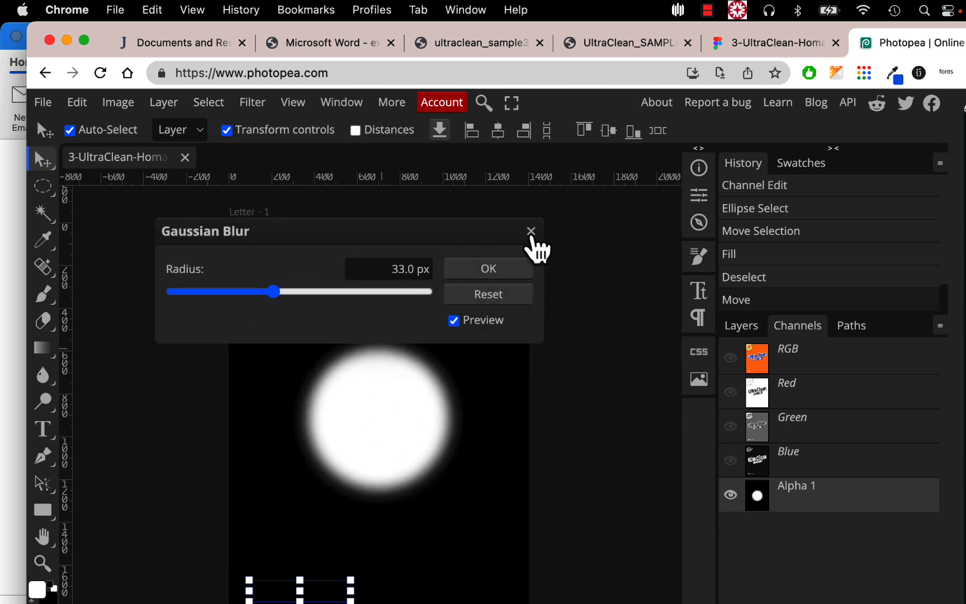
{"action": "left_click", "coordinate": [531, 231]}
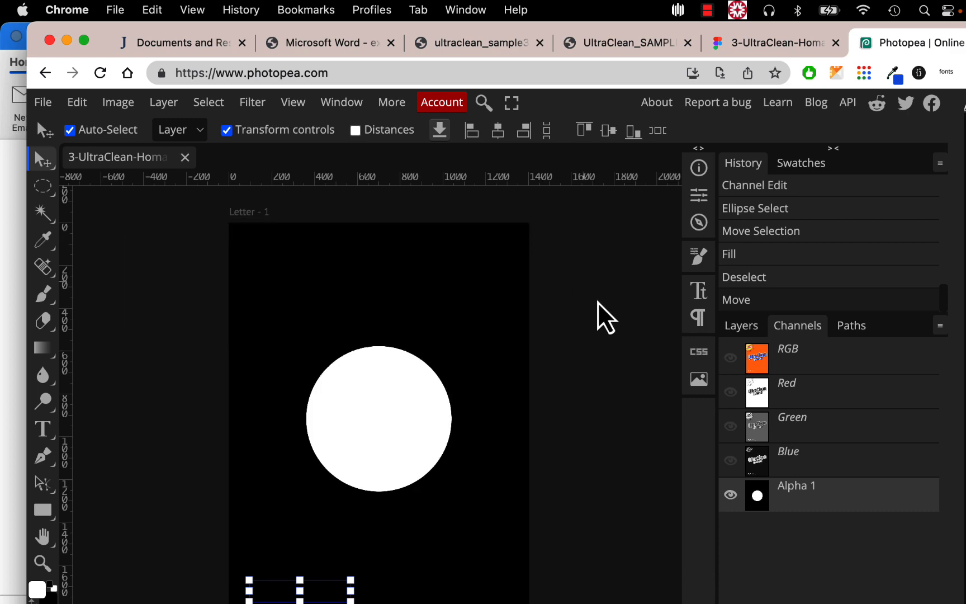
{"action": "left_click", "coordinate": [741, 325]}
{"action": "left_click", "coordinate": [818, 567]}
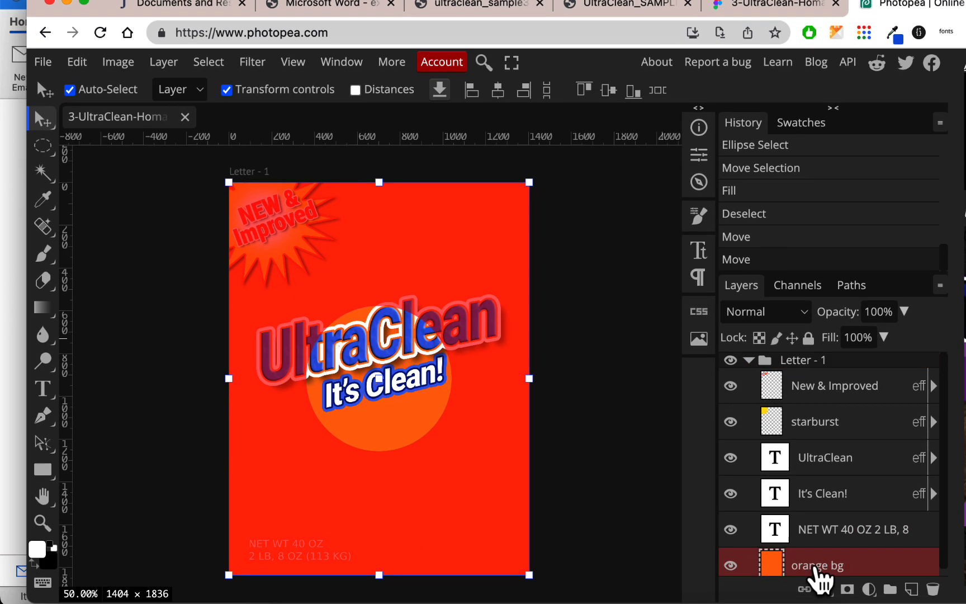
- Select the Alpha 1 channel so only its circle mask is shown
{"action": "left_click", "coordinate": [805, 288]}
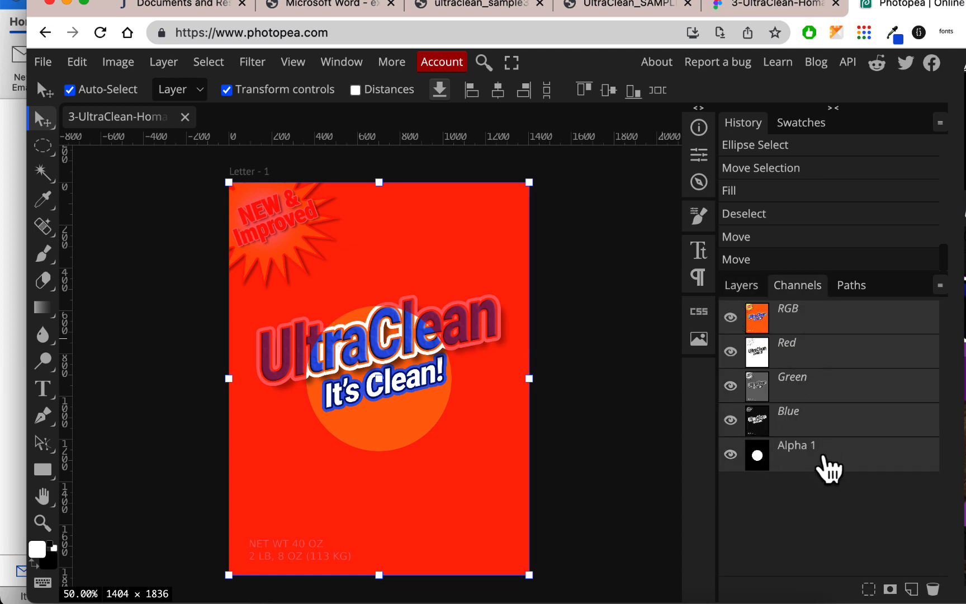
{"action": "left_click", "coordinate": [824, 456]}
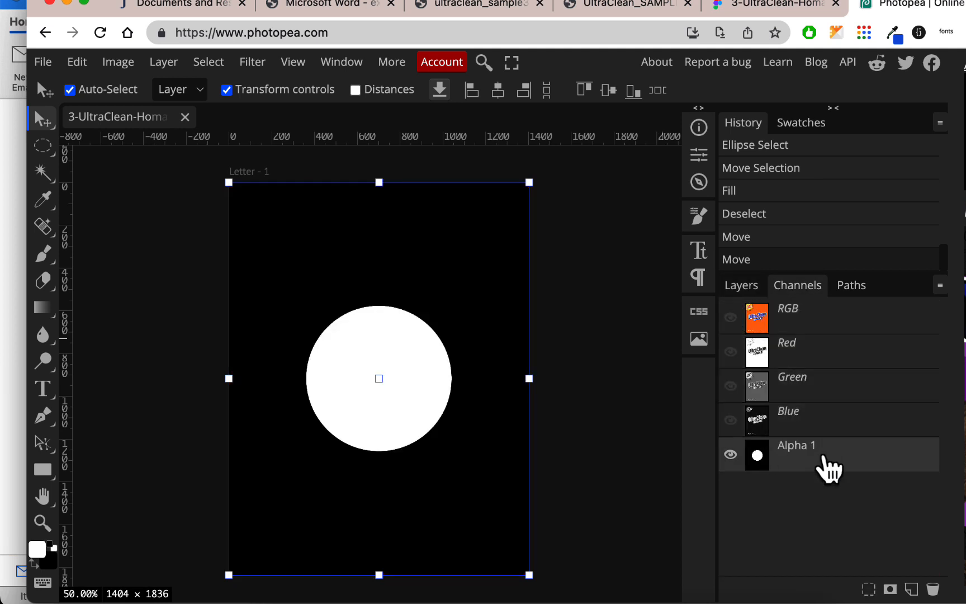
{"action": "left_click", "coordinate": [655, 454]}
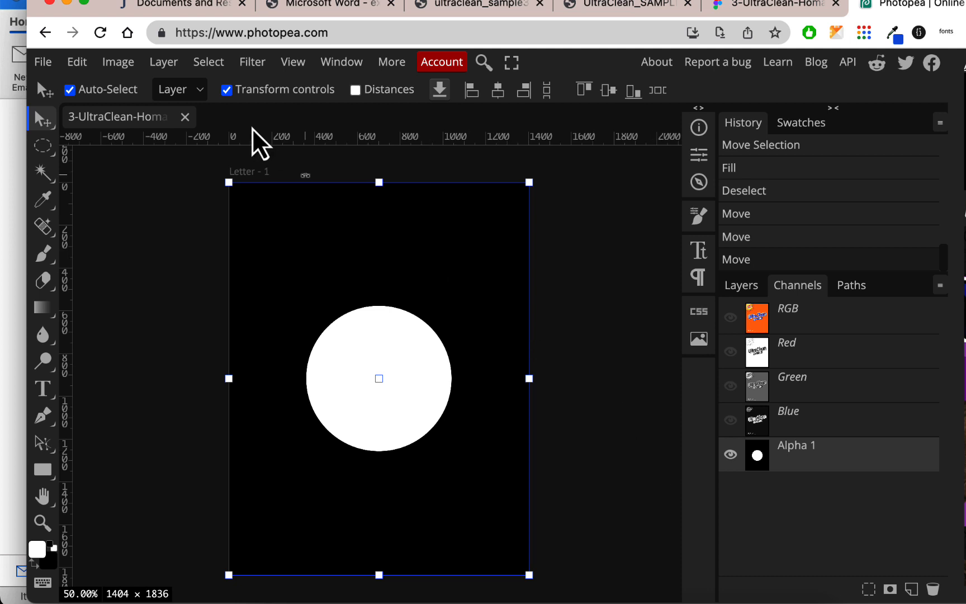
- Preview a Gaussian Blur of about 63 px radius on the Alpha 1 circle
{"action": "left_click", "coordinate": [261, 64]}
{"action": "mouse_move", "coordinate": [285, 288]}
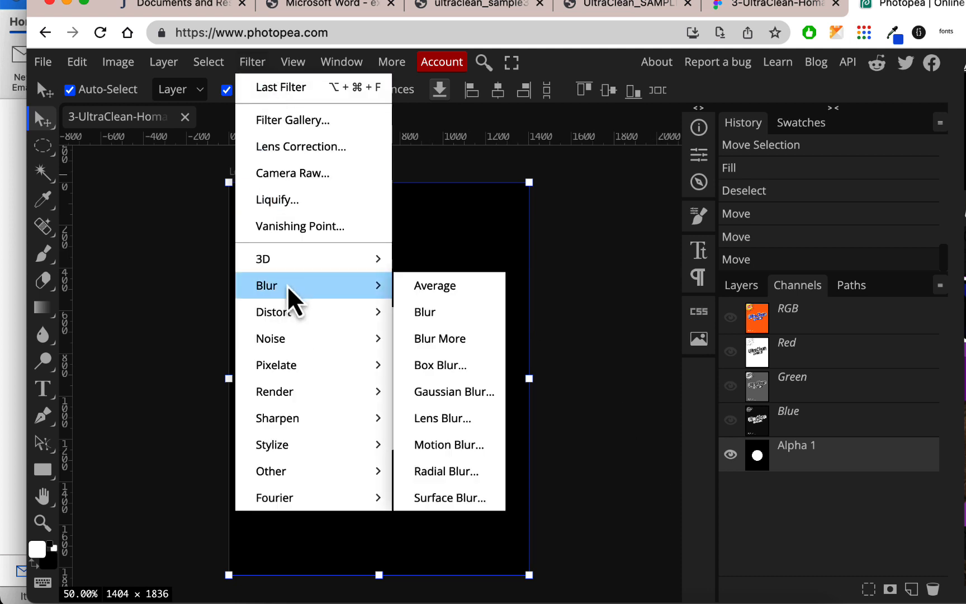
{"action": "left_click", "coordinate": [458, 391]}
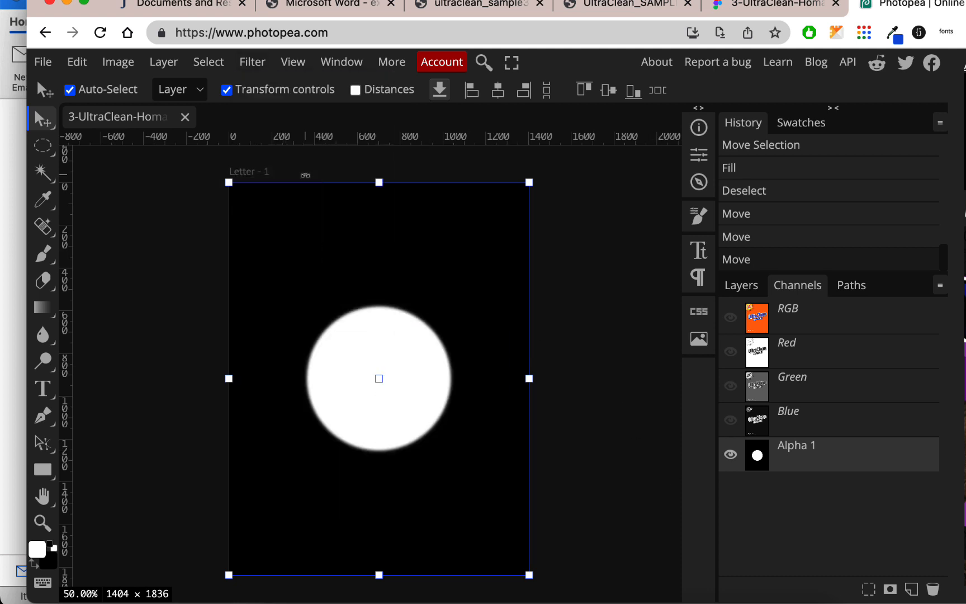
{"action": "left_click_drag", "start_coordinate": [330, 199], "coordinate": [473, 171]}
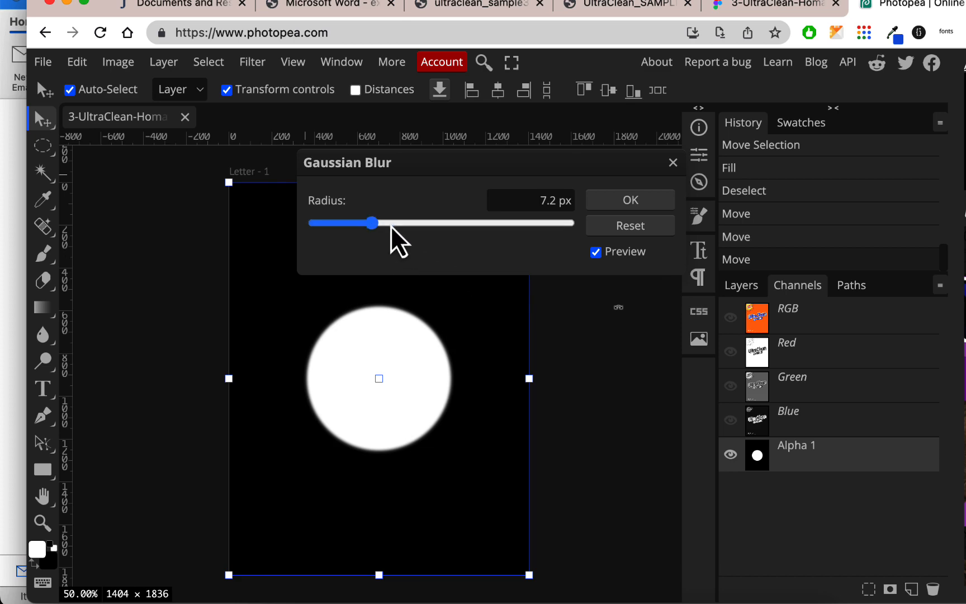
{"action": "left_click_drag", "start_coordinate": [390, 224], "coordinate": [439, 226]}
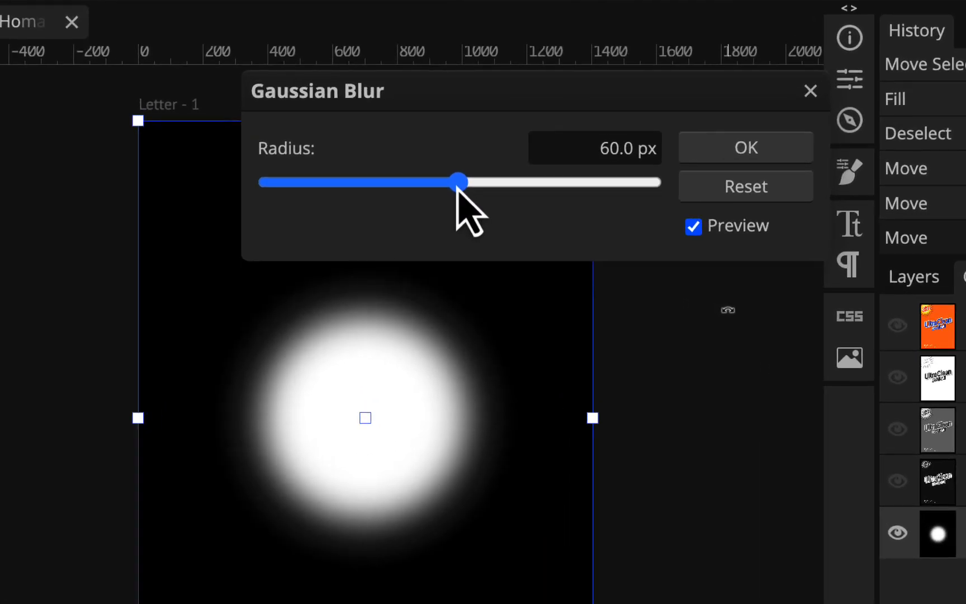
{"action": "left_click_drag", "start_coordinate": [457, 188], "coordinate": [456, 188]}
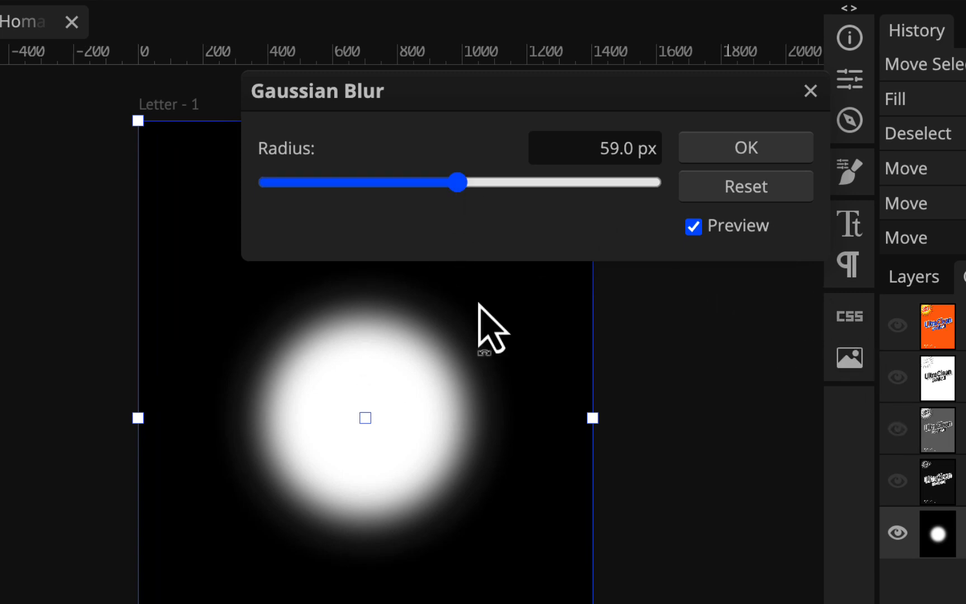
{"action": "left_click_drag", "start_coordinate": [459, 185], "coordinate": [468, 188]}
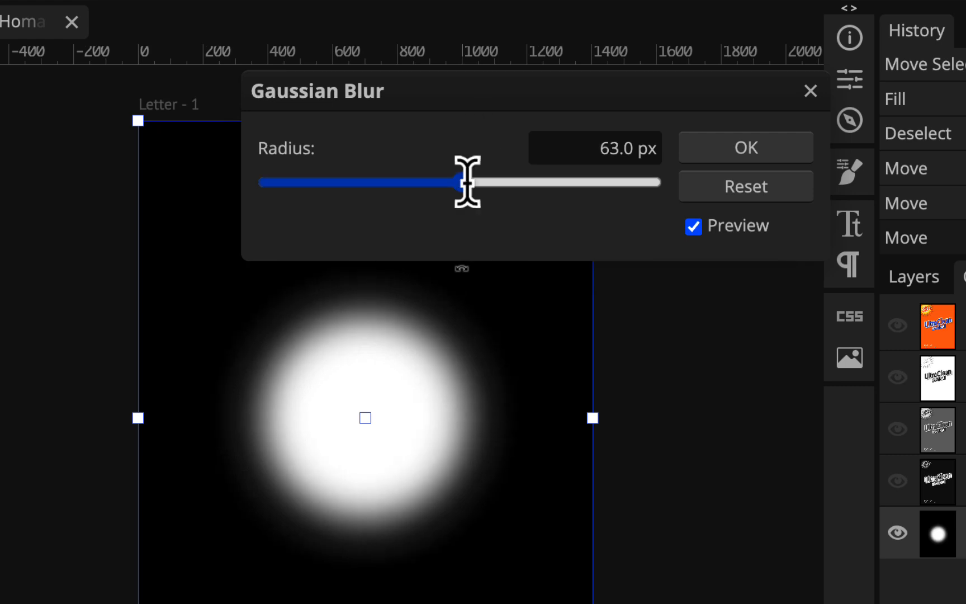
- Apply the Gaussian blur, then read the PDF's Invert and Color Halftone steps 7–9
{"action": "left_click", "coordinate": [746, 171]}
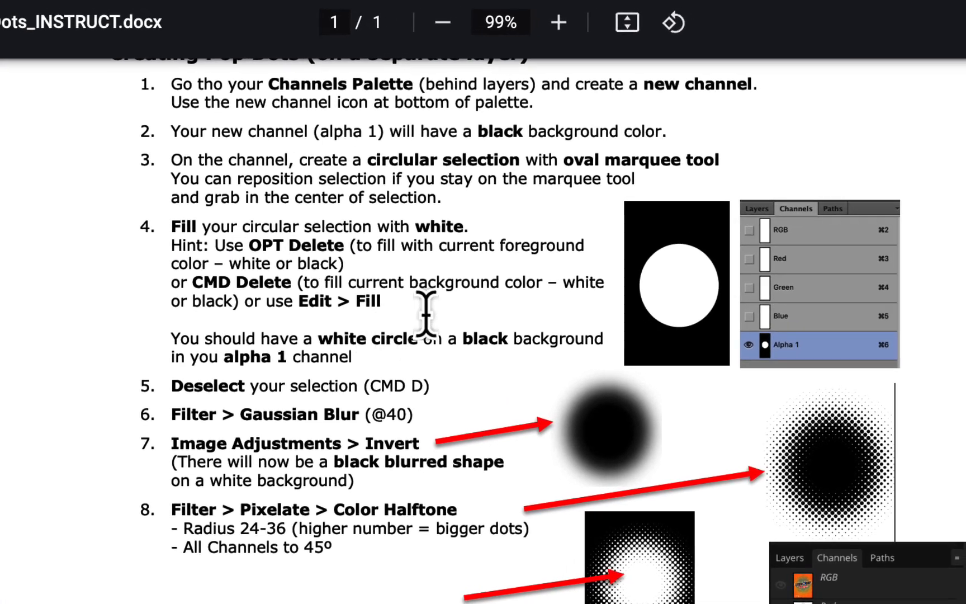
{"action": "scroll", "coordinate": [369, 398], "scroll_direction": "down", "scroll_amount": 3}
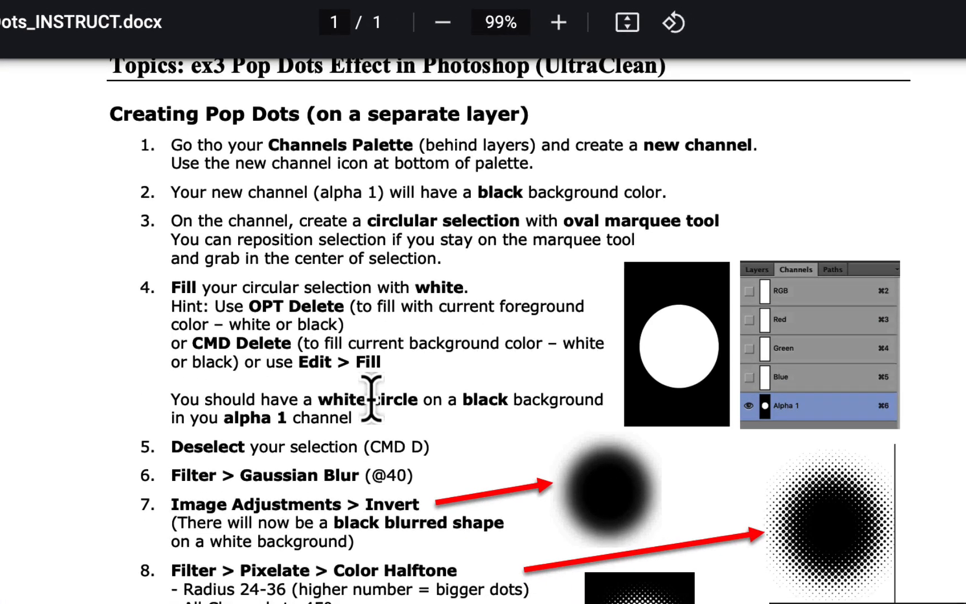
{"action": "scroll", "coordinate": [372, 400], "scroll_direction": "down", "scroll_amount": 1}
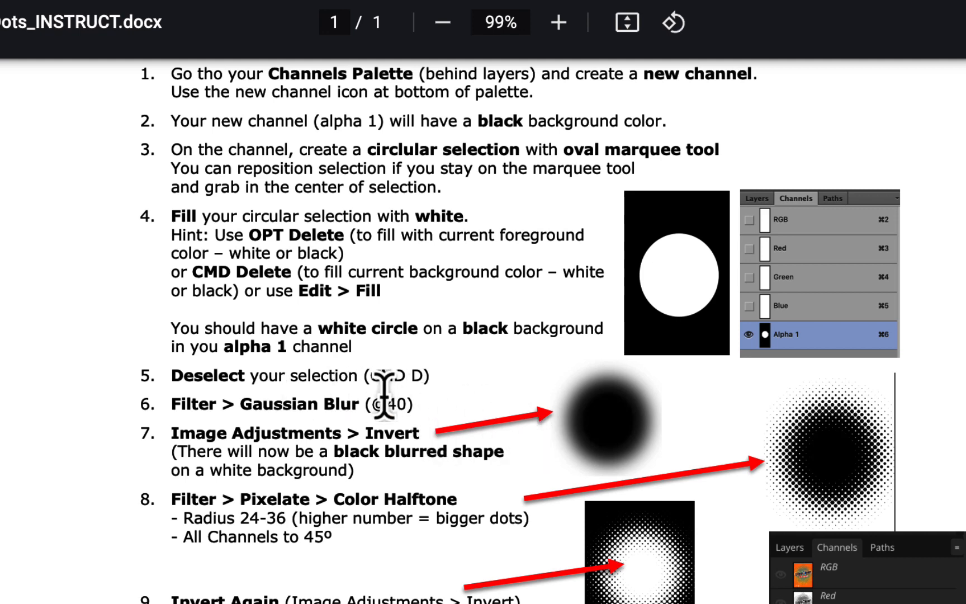
{"action": "scroll", "coordinate": [421, 404], "scroll_direction": "down", "scroll_amount": 3}
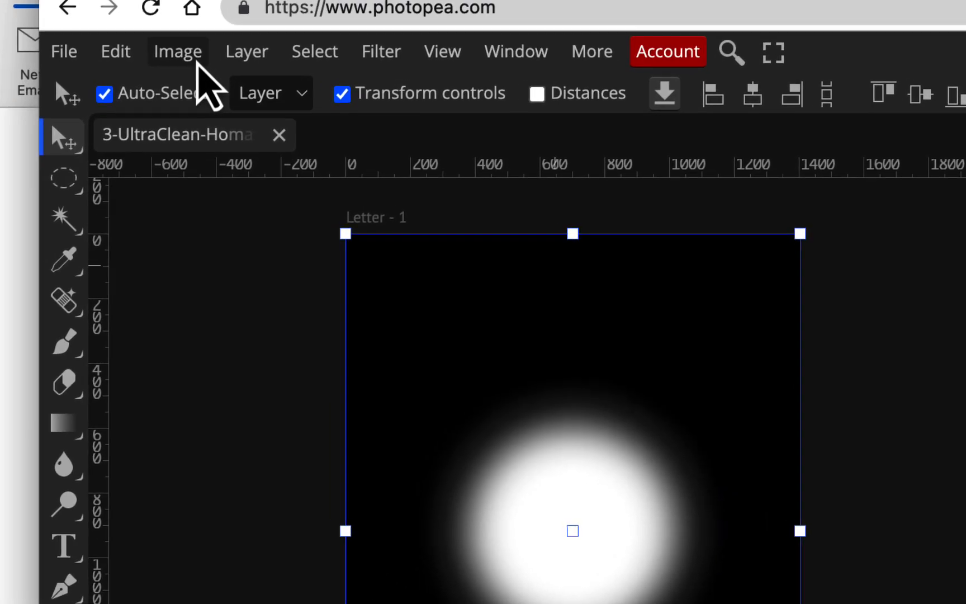
- Apply Image > Adjustments > Invert to Alpha 1, giving a soft black circle on white
{"action": "left_click", "coordinate": [193, 56]}
{"action": "mouse_move", "coordinate": [196, 139]}
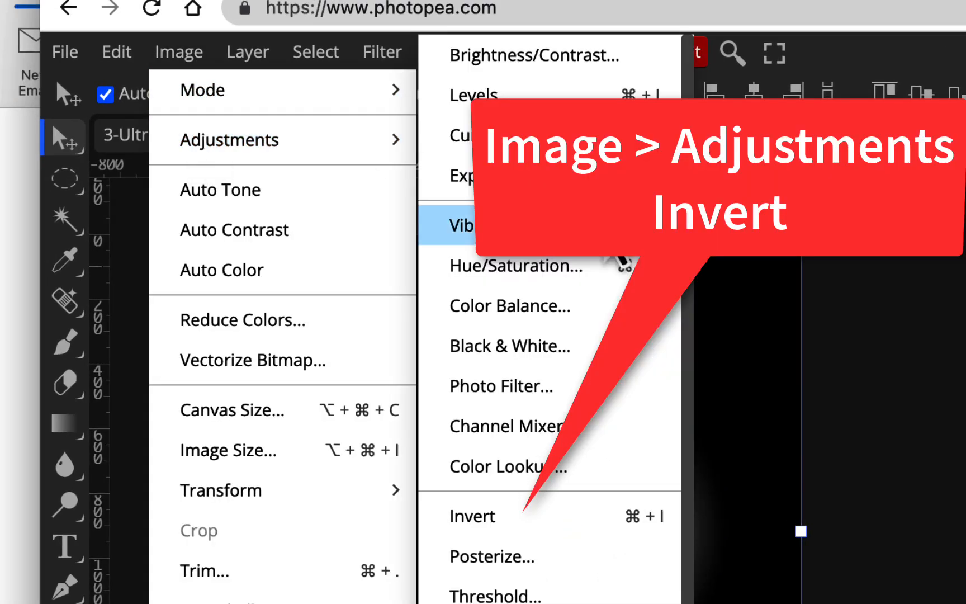
{"action": "left_click", "coordinate": [529, 514]}
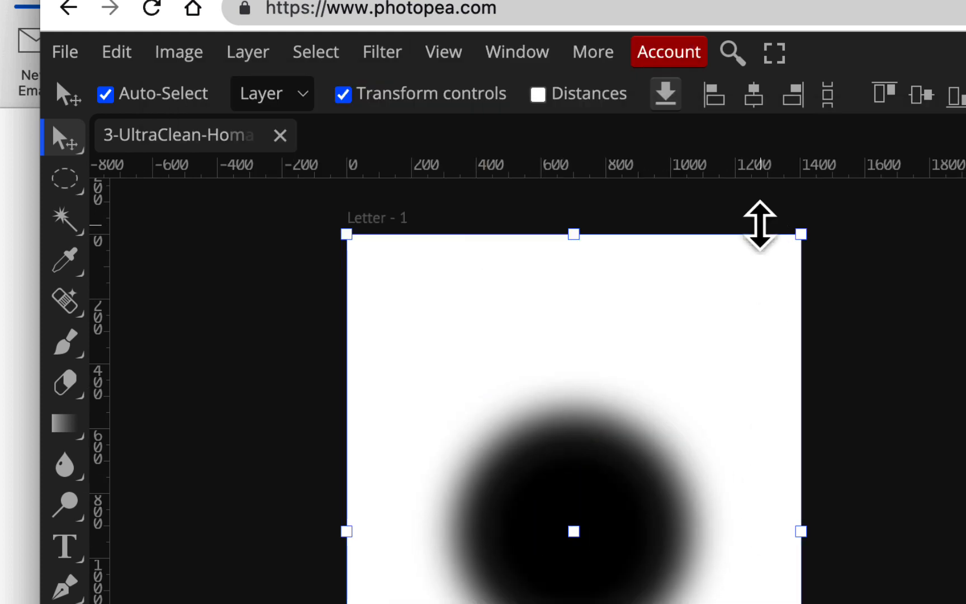
{"action": "left_click", "coordinate": [395, 55]}
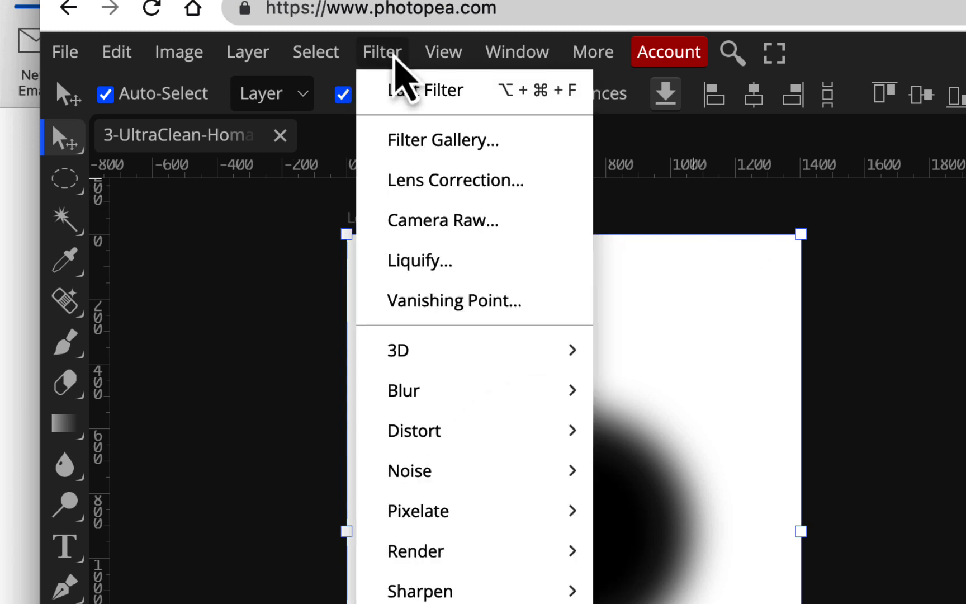
{"action": "key", "text": "Escape"}
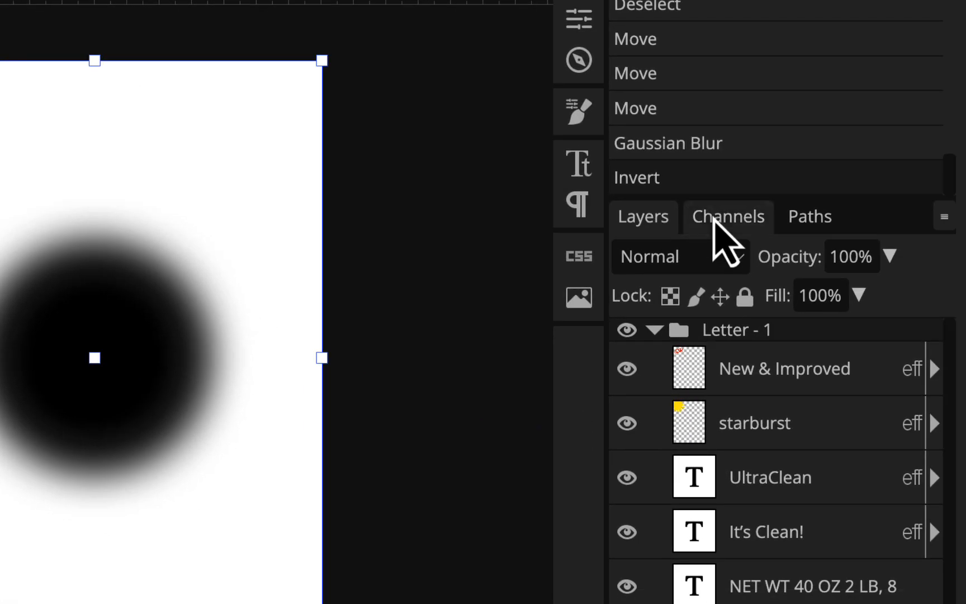
- Return to the Channels panel and head to Filter > Pixelate > Color Halftone
{"action": "left_click", "coordinate": [714, 219]}
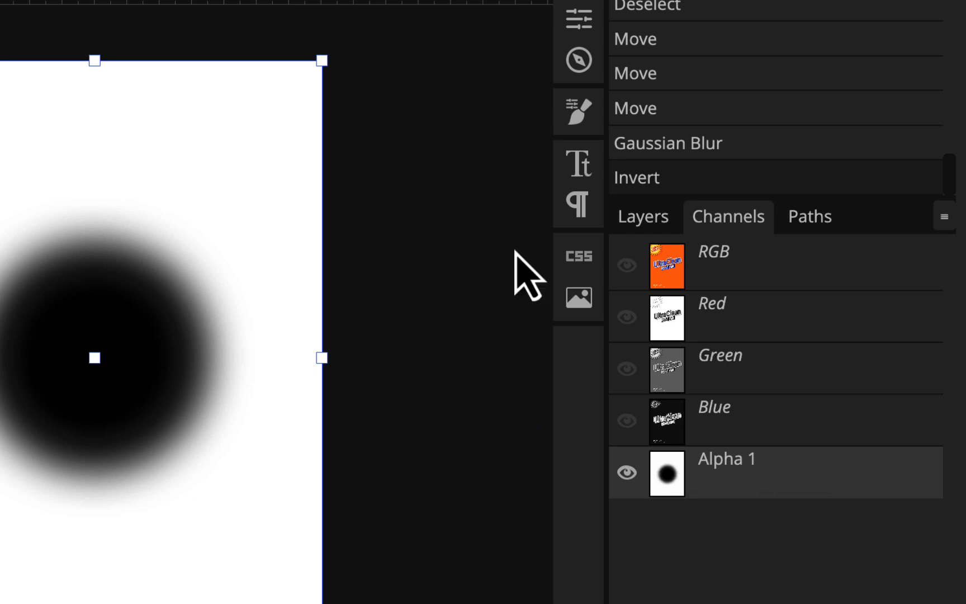
{"action": "left_click", "coordinate": [326, 29]}
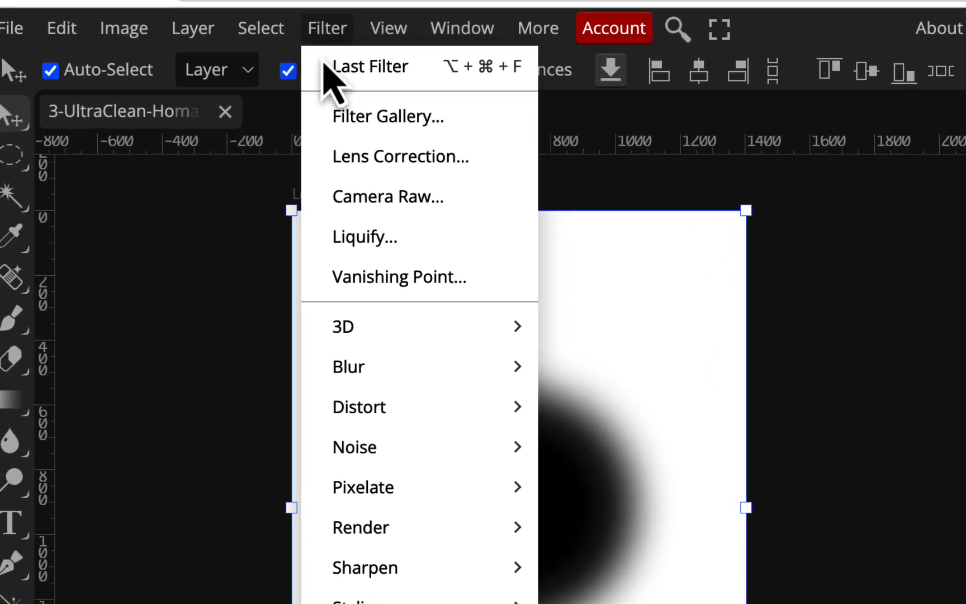
{"action": "mouse_move", "coordinate": [382, 504]}
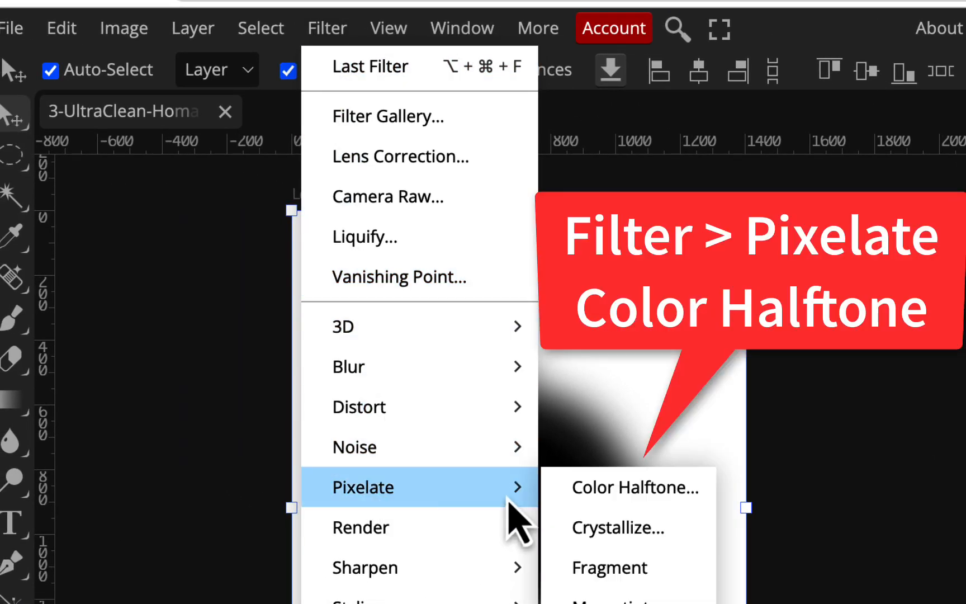
- In Color Halftone, set Angles 1, 2 and 3 to 45°
{"action": "left_click", "coordinate": [609, 492]}
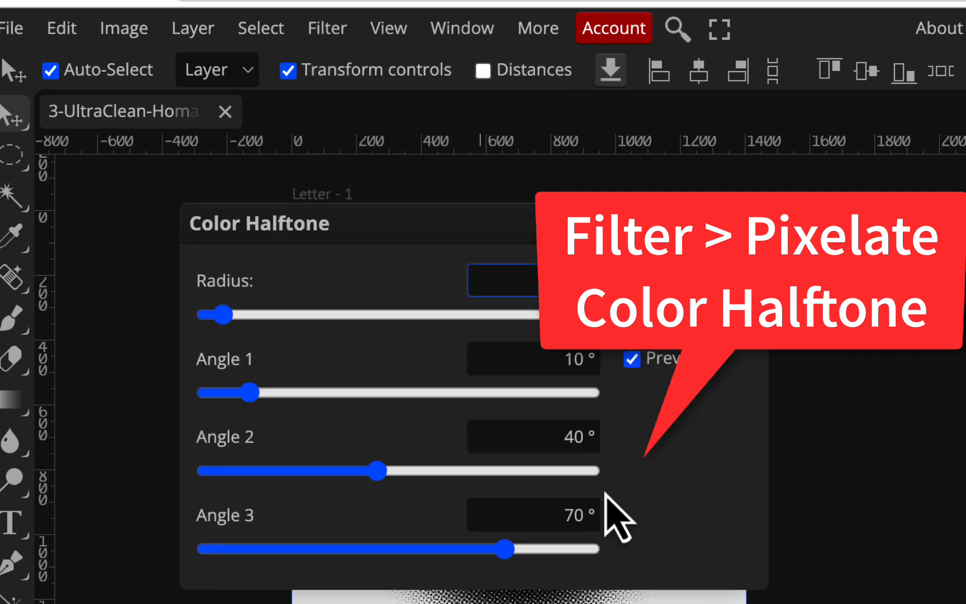
{"action": "left_click_drag", "start_coordinate": [449, 233], "coordinate": [960, 218]}
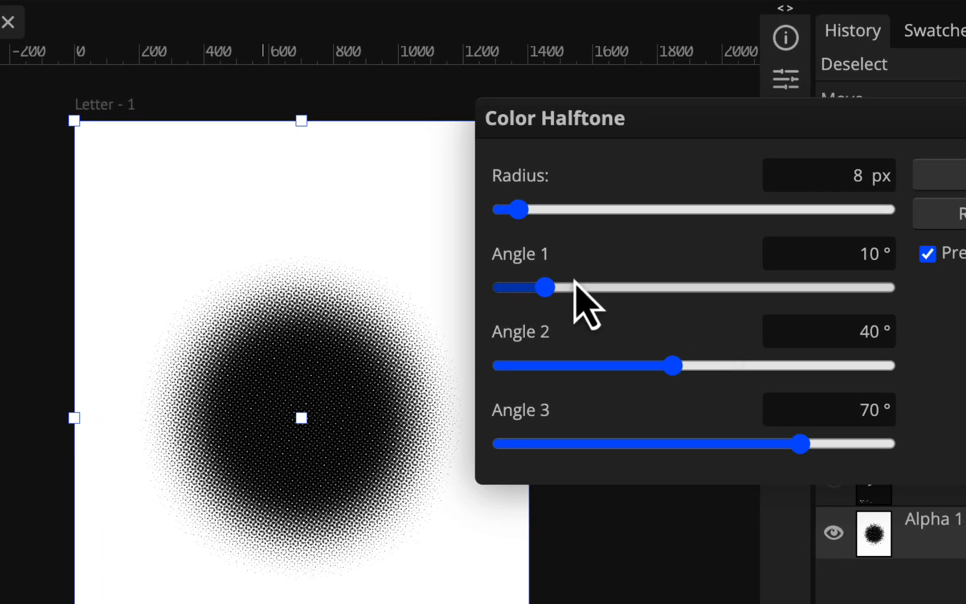
{"action": "left_click", "coordinate": [862, 256]}
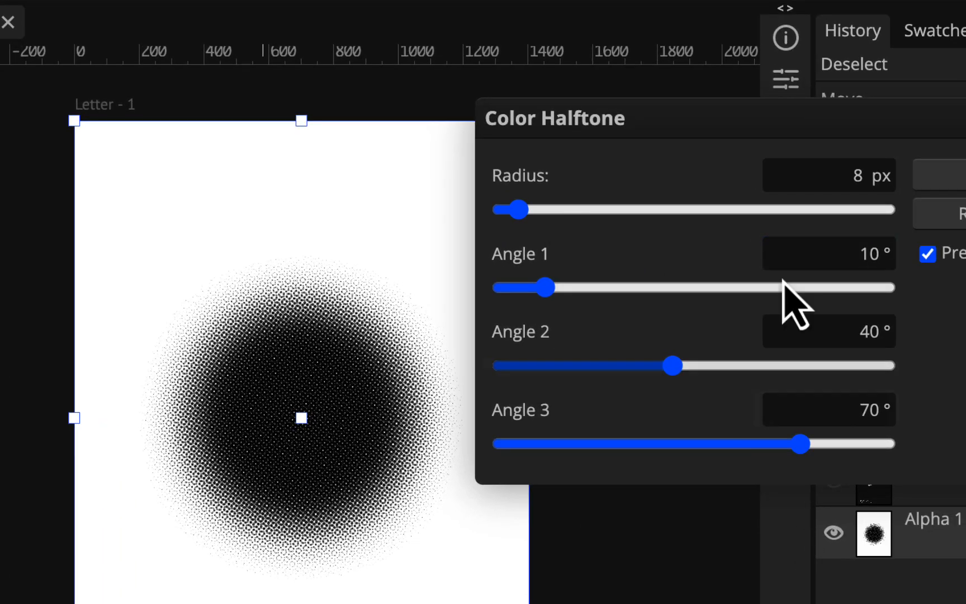
{"action": "double_click", "coordinate": [870, 256]}
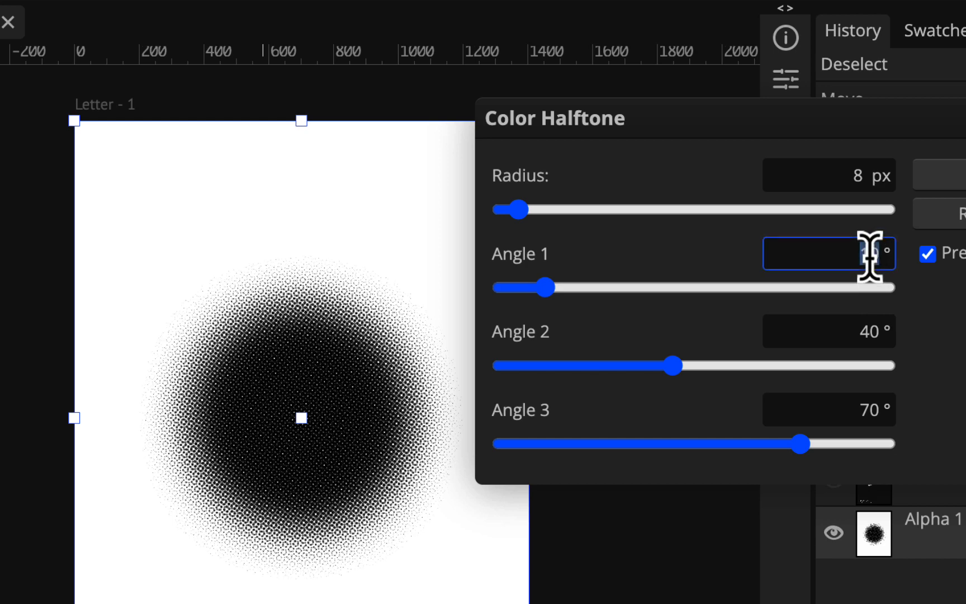
{"action": "double_click", "coordinate": [862, 324]}
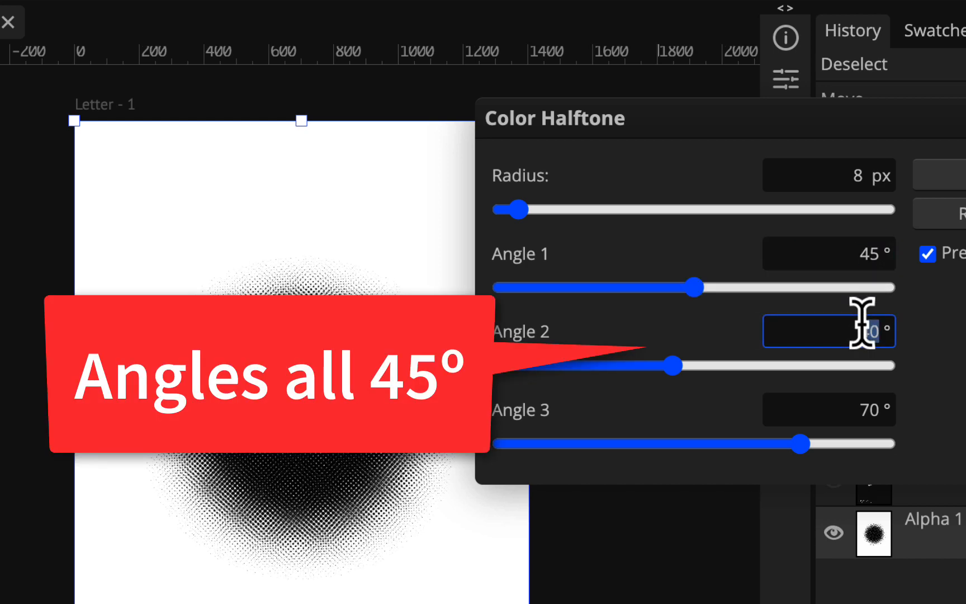
{"action": "double_click", "coordinate": [866, 404]}
{"action": "type", "text": "45"}
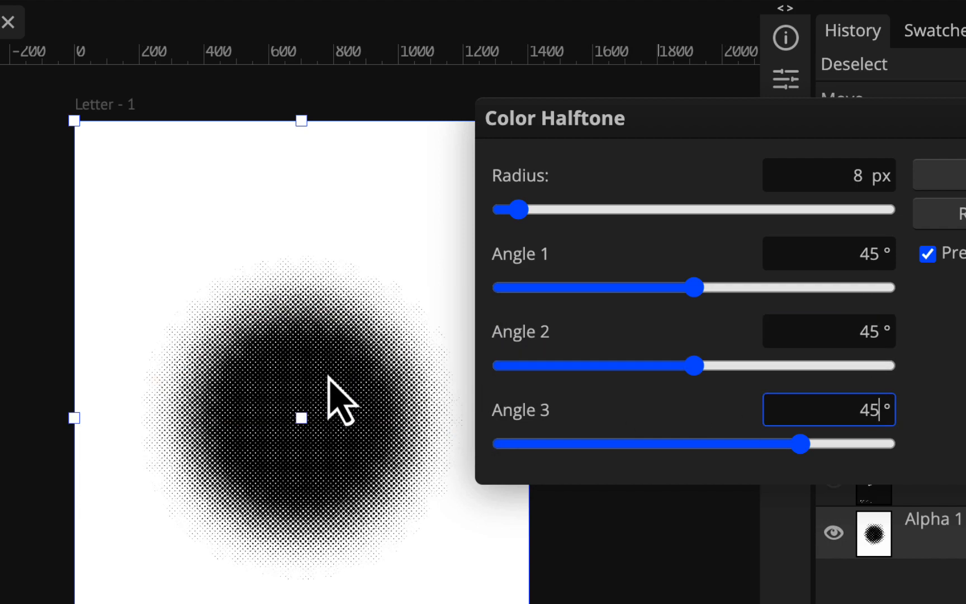
- Set the halftone dot radius to 36 px and apply the filter
{"action": "scroll", "coordinate": [323, 404], "scroll_direction": "up", "scroll_amount": 5}
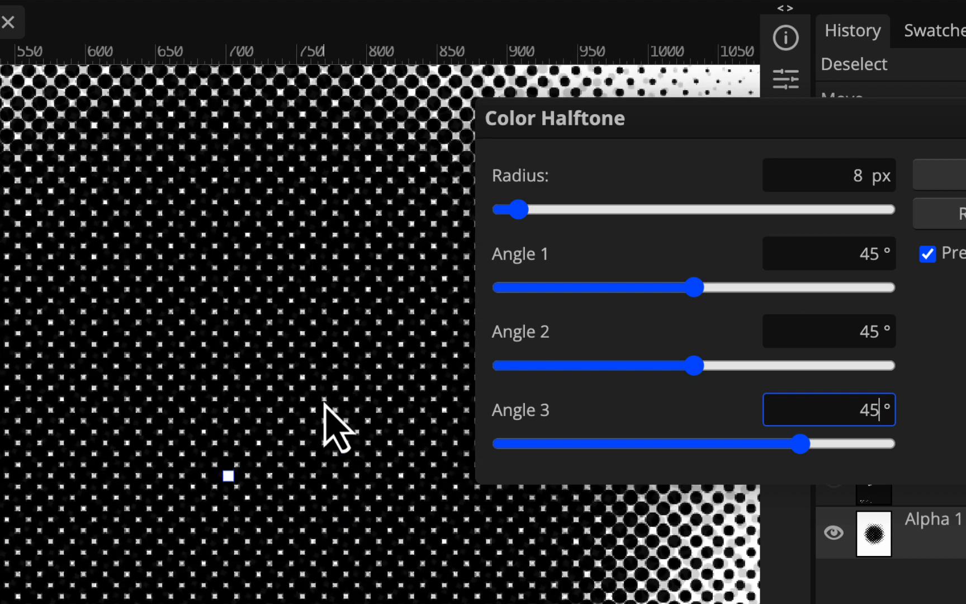
{"action": "scroll", "coordinate": [325, 403], "scroll_direction": "down", "scroll_amount": 3}
{"action": "scroll", "coordinate": [324, 403], "scroll_direction": "down", "scroll_amount": 3}
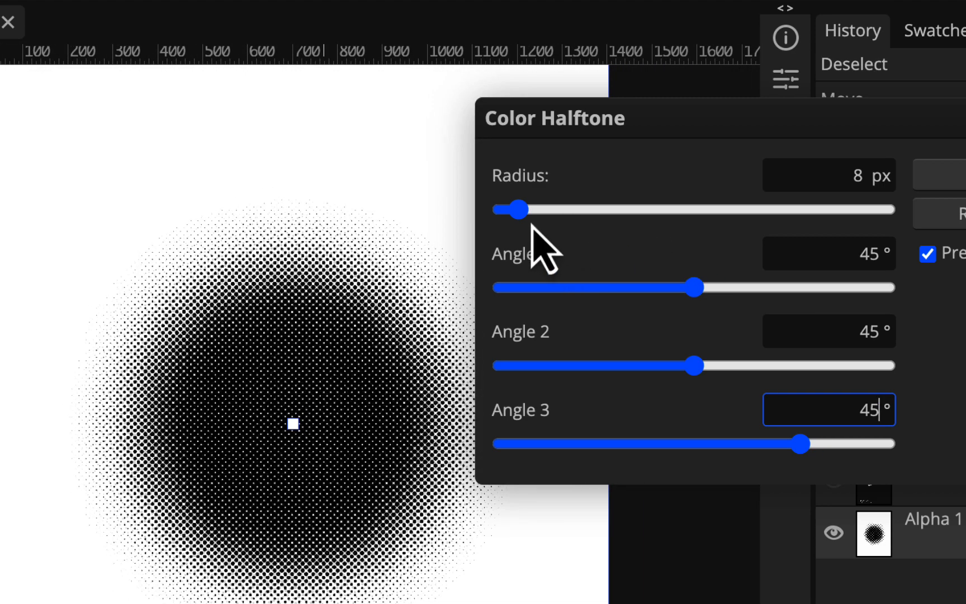
{"action": "left_click", "coordinate": [604, 211]}
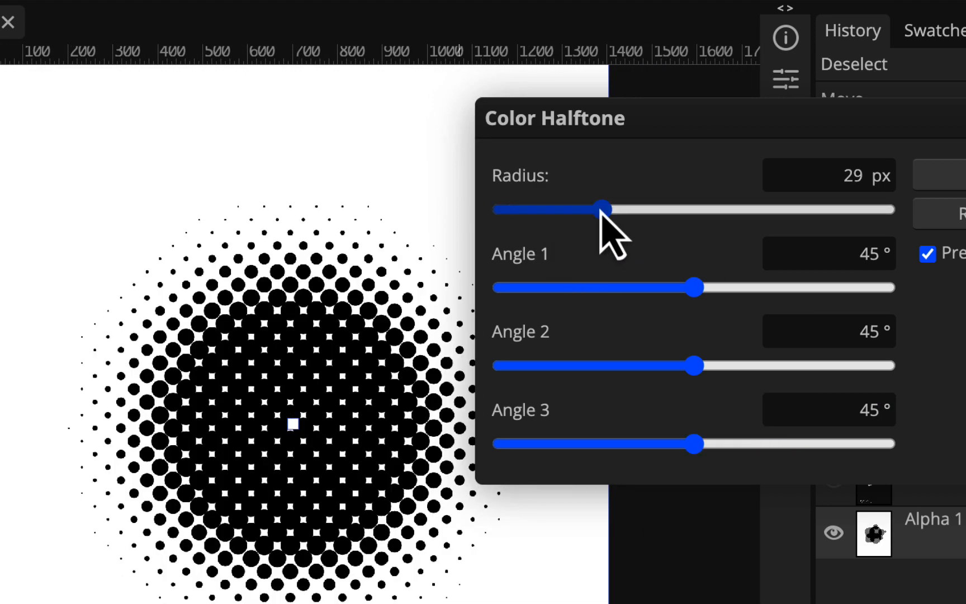
{"action": "left_click", "coordinate": [660, 212]}
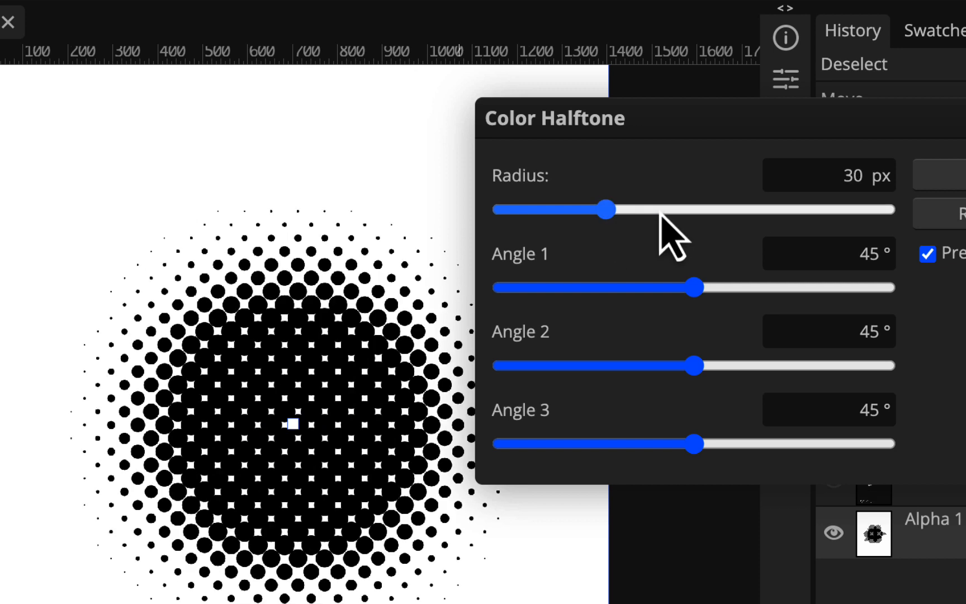
{"action": "left_click_drag", "start_coordinate": [658, 212], "coordinate": [638, 221]}
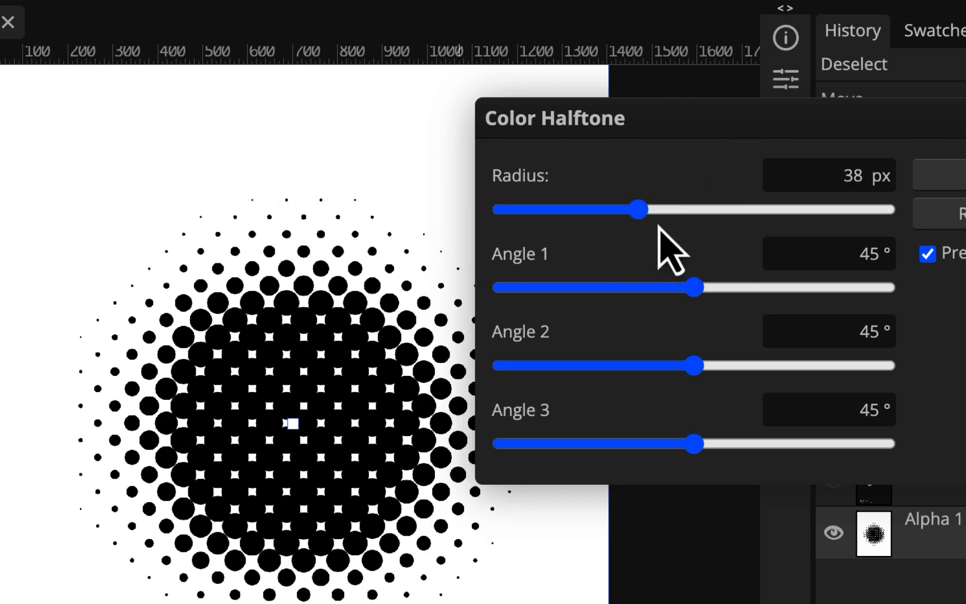
{"action": "left_click_drag", "start_coordinate": [639, 217], "coordinate": [631, 214]}
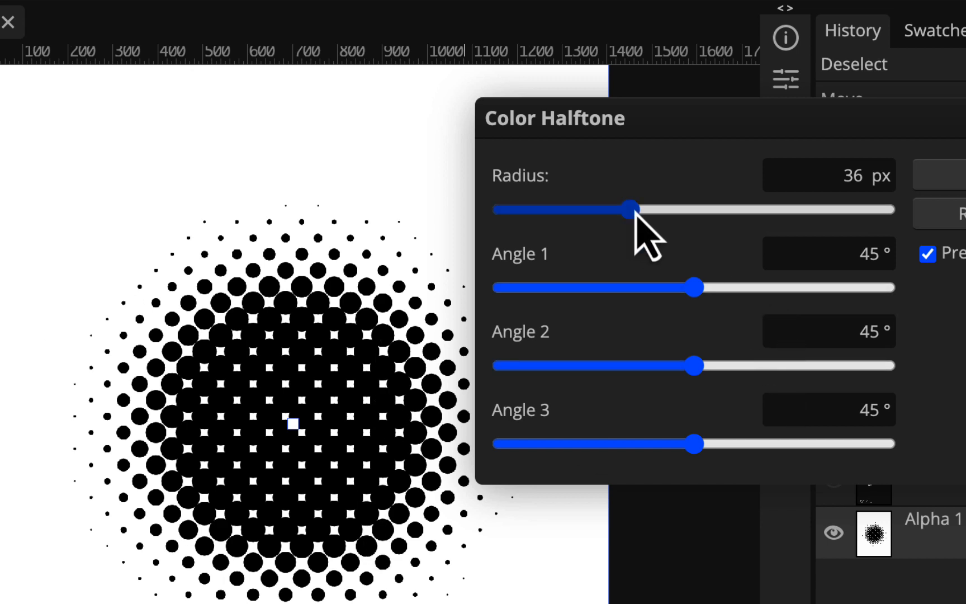
{"action": "mouse_move", "coordinate": [635, 214]}
{"action": "left_mouse_down"}
{"action": "mouse_move", "coordinate": [723, 214]}
{"action": "mouse_move", "coordinate": [631, 206]}
{"action": "left_mouse_up"}
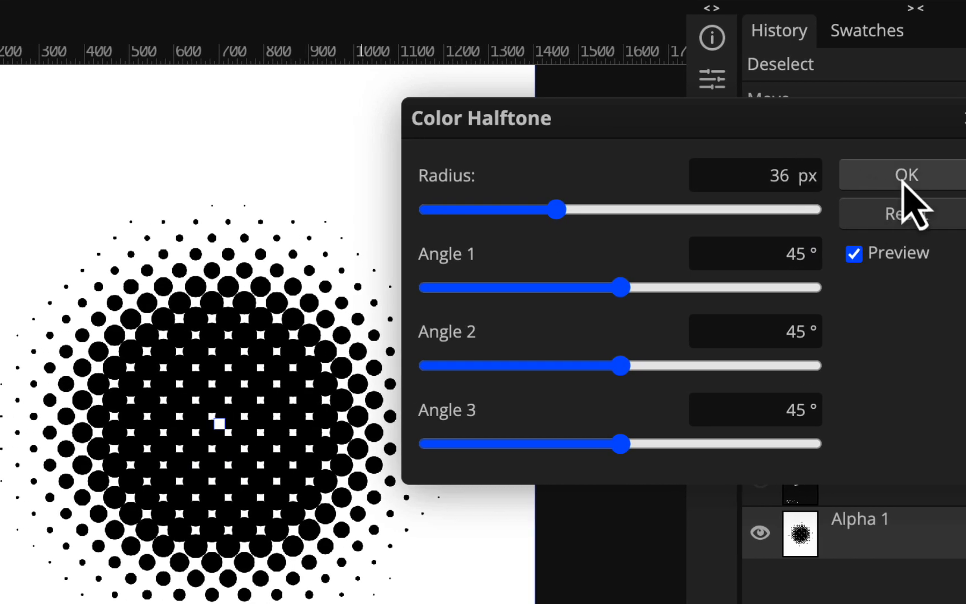
{"action": "left_click", "coordinate": [906, 177]}
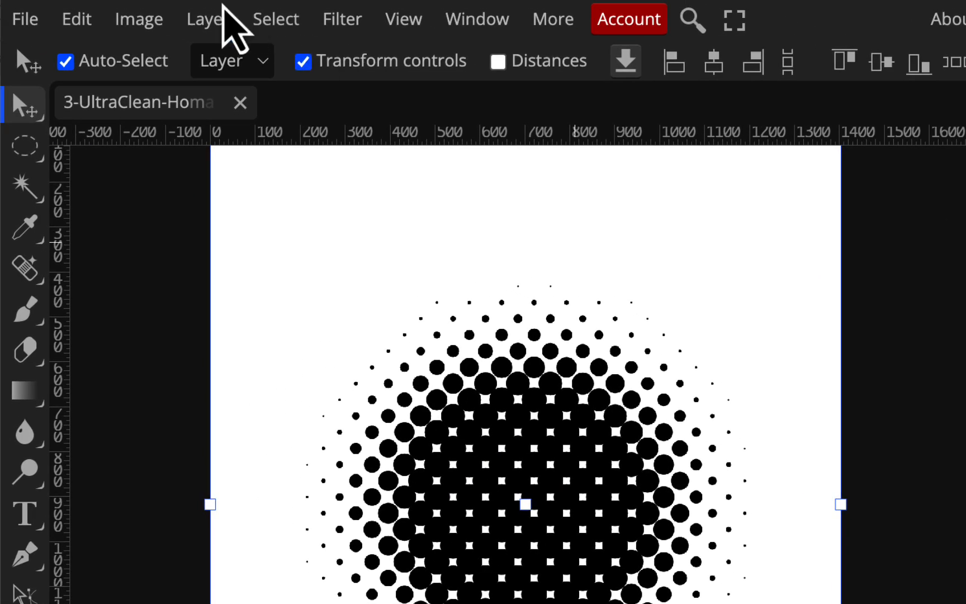
- Invert the Alpha 1 halftone to white dots on black
{"action": "left_click", "coordinate": [150, 21]}
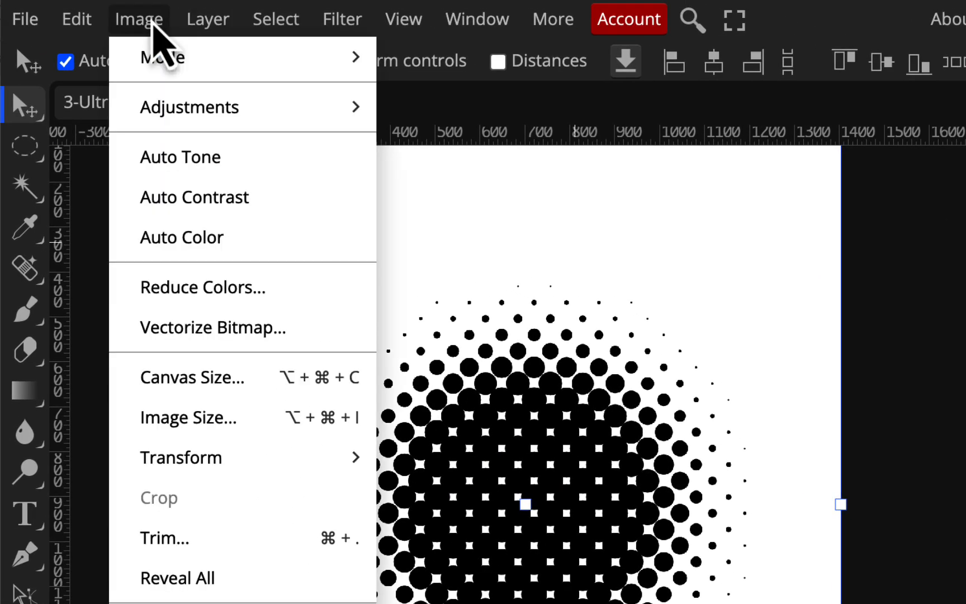
{"action": "mouse_move", "coordinate": [155, 119]}
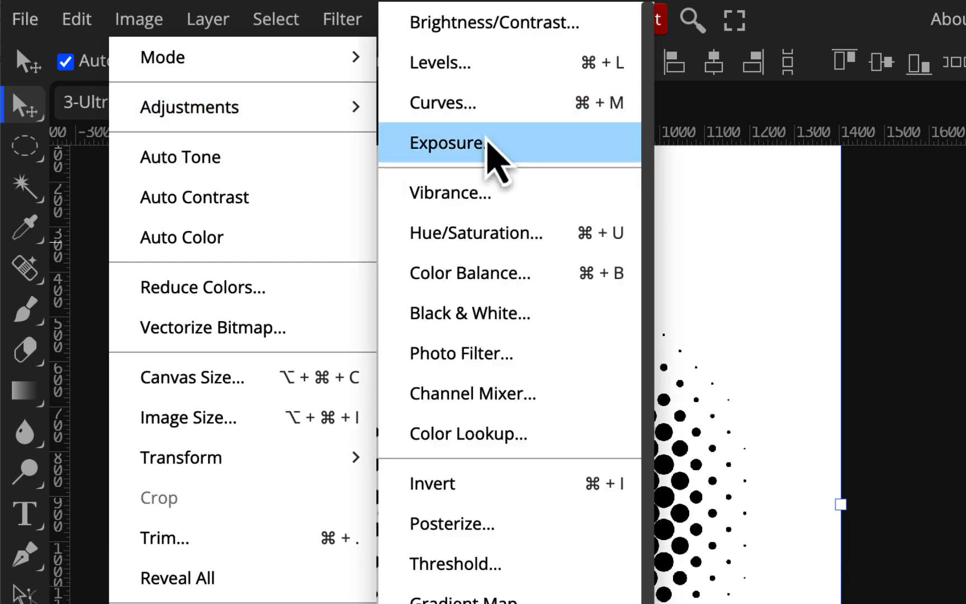
{"action": "left_click", "coordinate": [491, 503]}
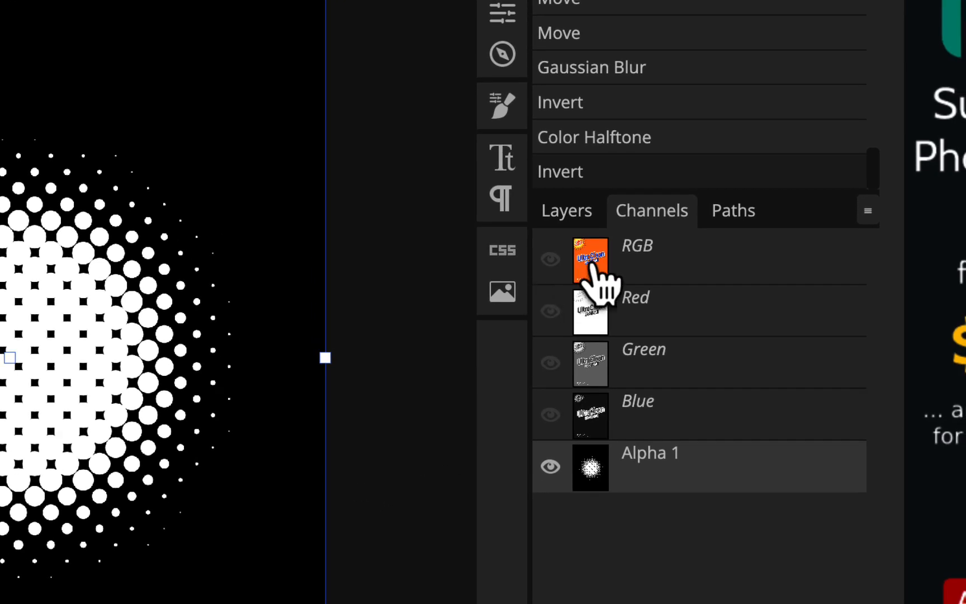
- Switch to the RGB composite with Alpha 1 hidden, showing the full-colour label
{"action": "left_click", "coordinate": [687, 260]}
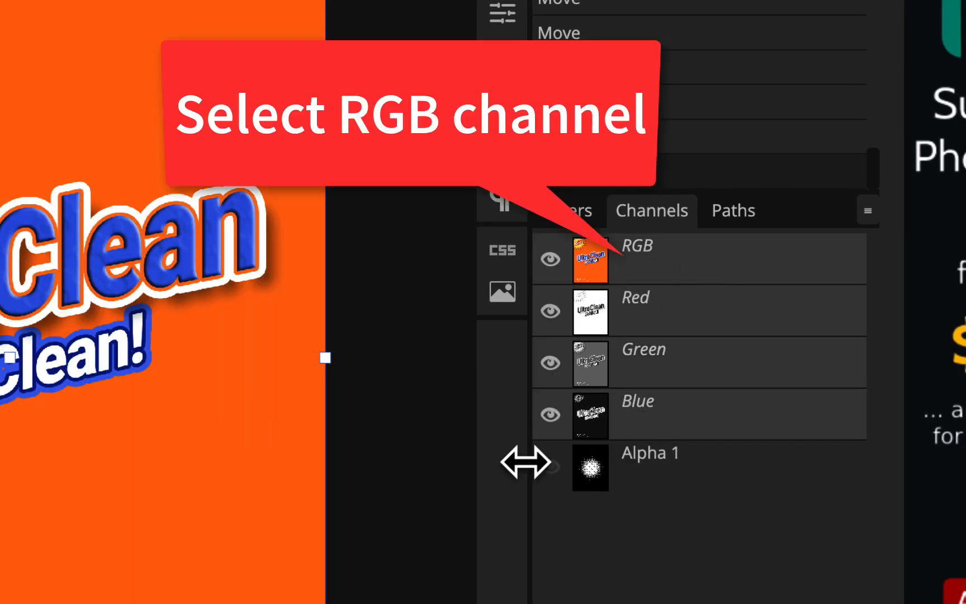
{"action": "left_click", "coordinate": [550, 467]}
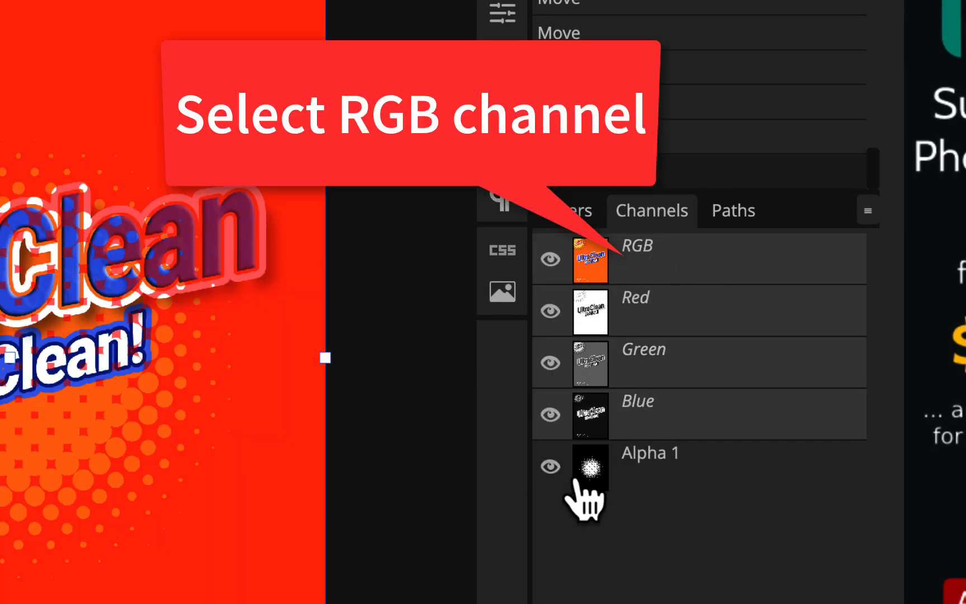
{"action": "left_click", "coordinate": [552, 467]}
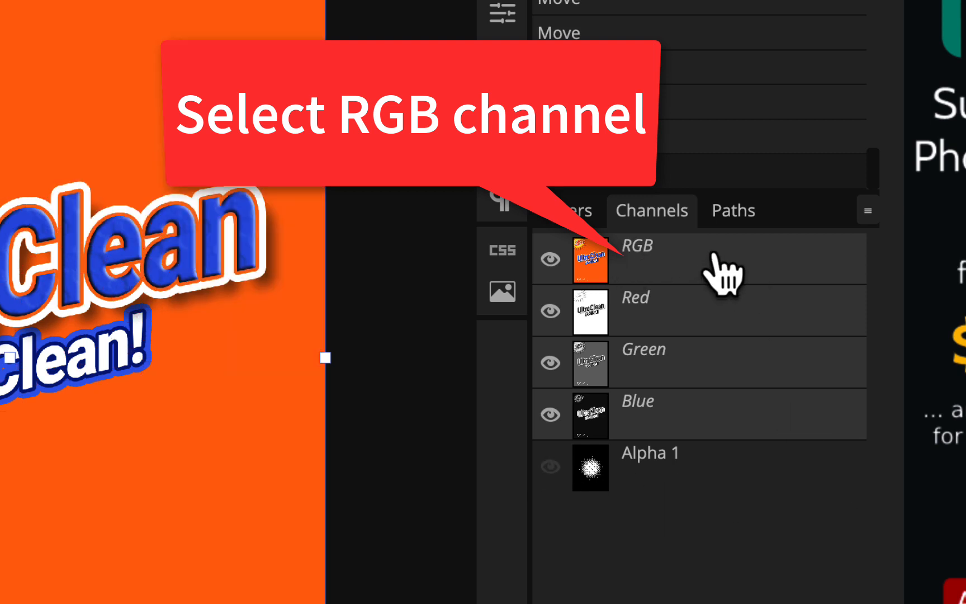
- Add a new empty layer directly above orange bg and name it 'popdots'
{"action": "left_click", "coordinate": [582, 215]}
{"action": "scroll", "coordinate": [610, 342], "scroll_direction": "down", "scroll_amount": 1}
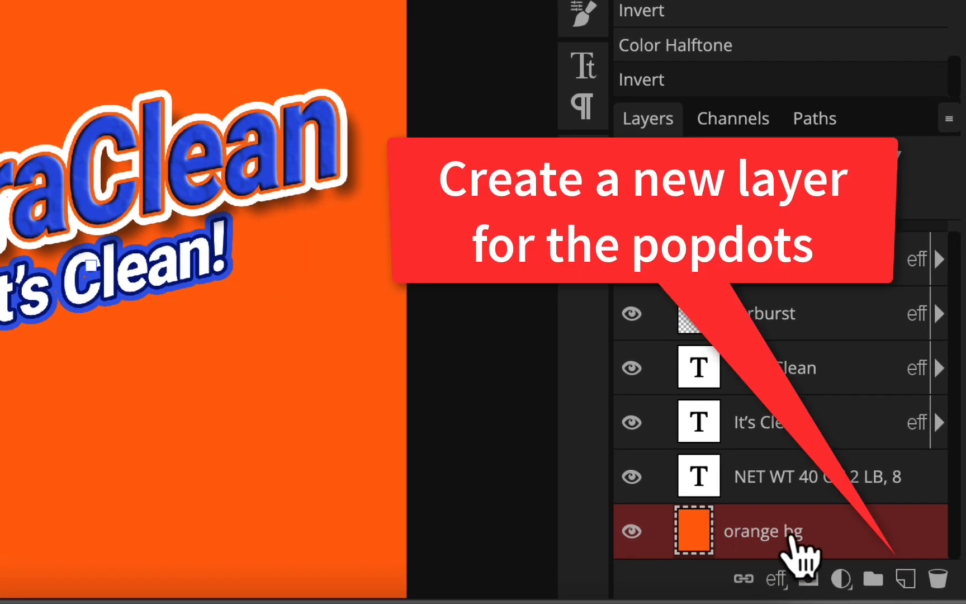
{"action": "left_click", "coordinate": [904, 579]}
{"action": "scroll", "coordinate": [810, 495], "scroll_direction": "down", "scroll_amount": 1}
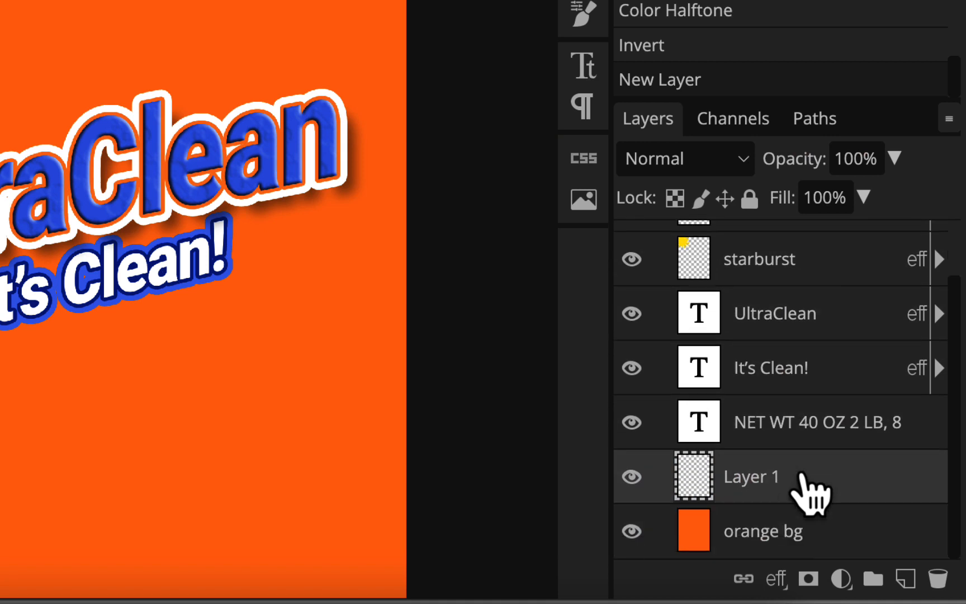
{"action": "double_click", "coordinate": [761, 475]}
{"action": "type", "text": "popdots"}
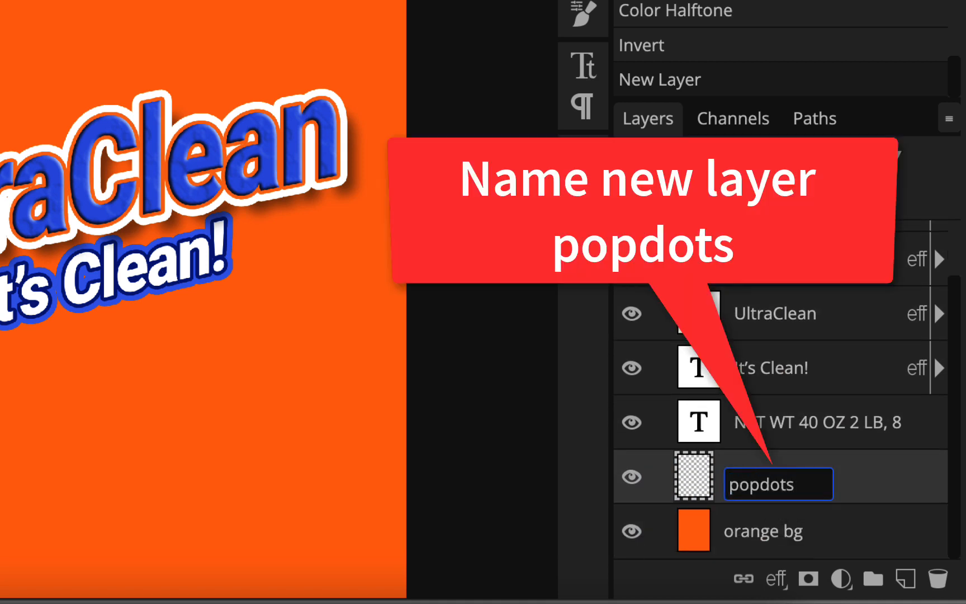
{"action": "key", "text": "Return"}
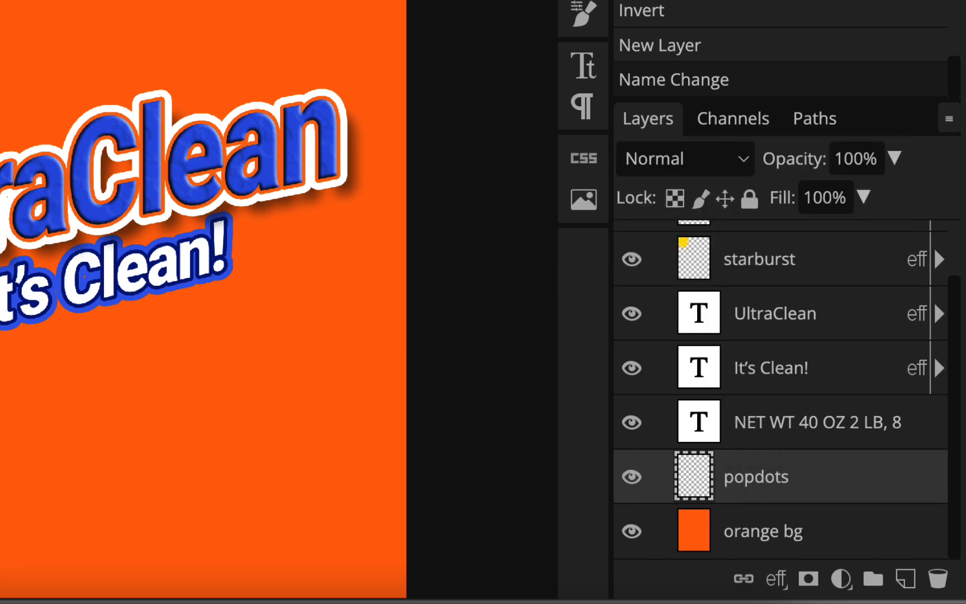
{"action": "left_click", "coordinate": [315, 42]}
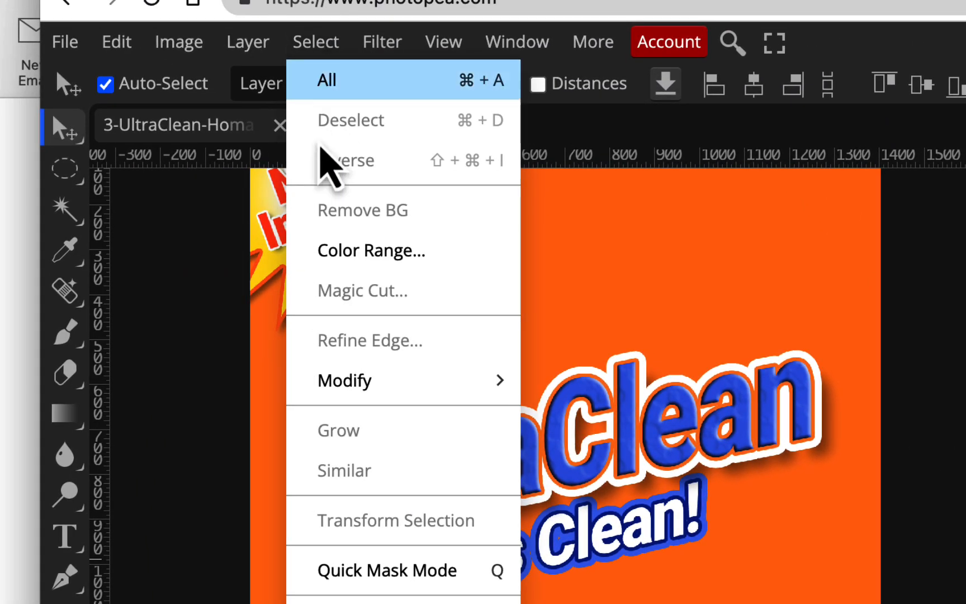
{"action": "mouse_move", "coordinate": [356, 384]}
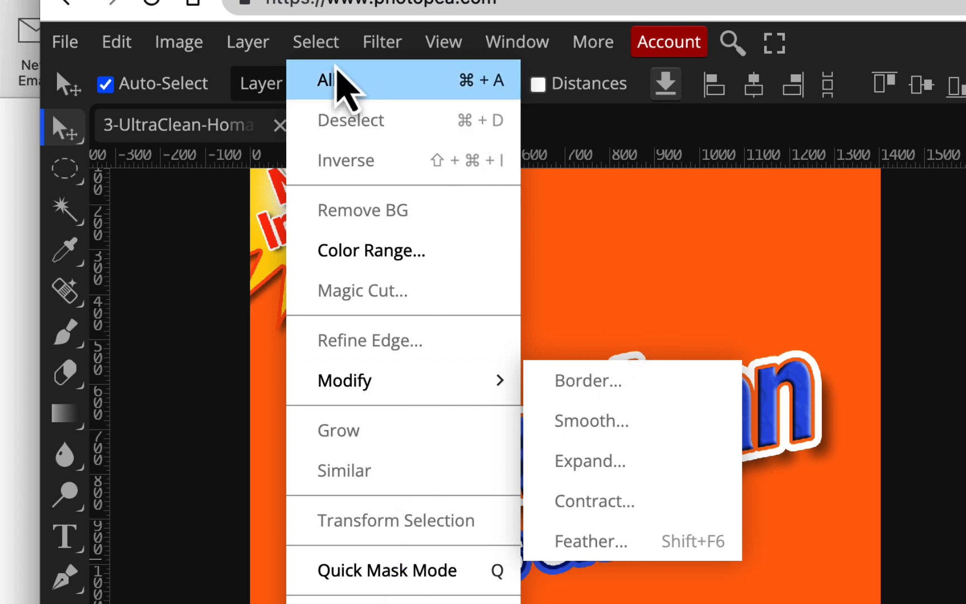
{"action": "mouse_move", "coordinate": [252, 46]}
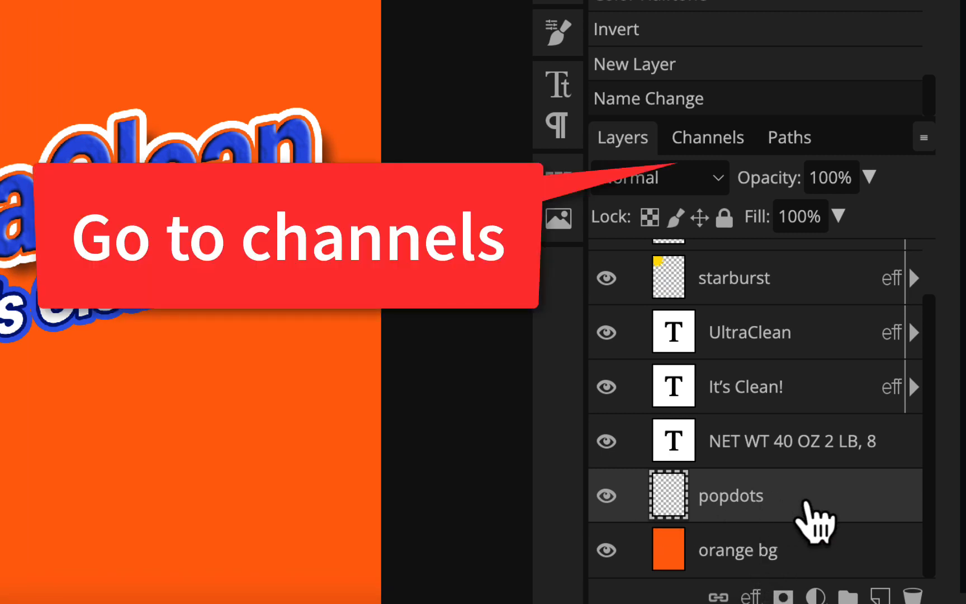
- Load the Alpha 1 halftone channel as a selection, then return to RGB and the layer list
{"action": "left_click", "coordinate": [726, 138]}
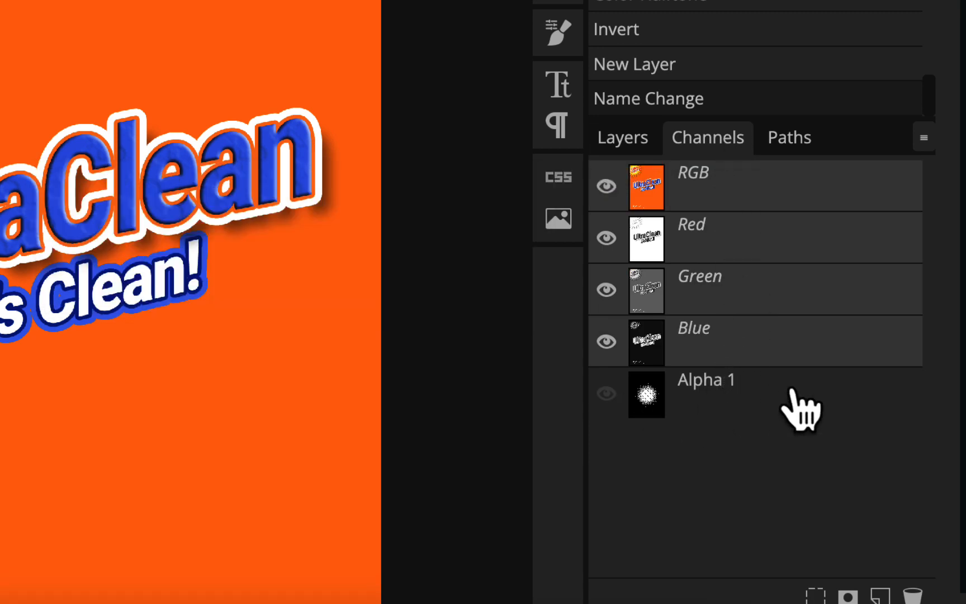
{"action": "left_click", "coordinate": [785, 394]}
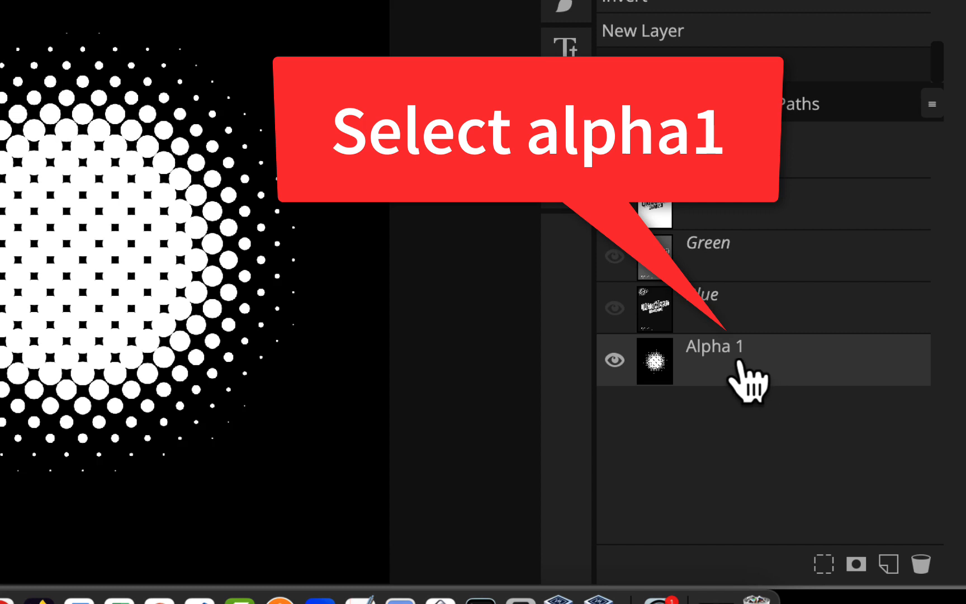
{"action": "left_click", "coordinate": [824, 564]}
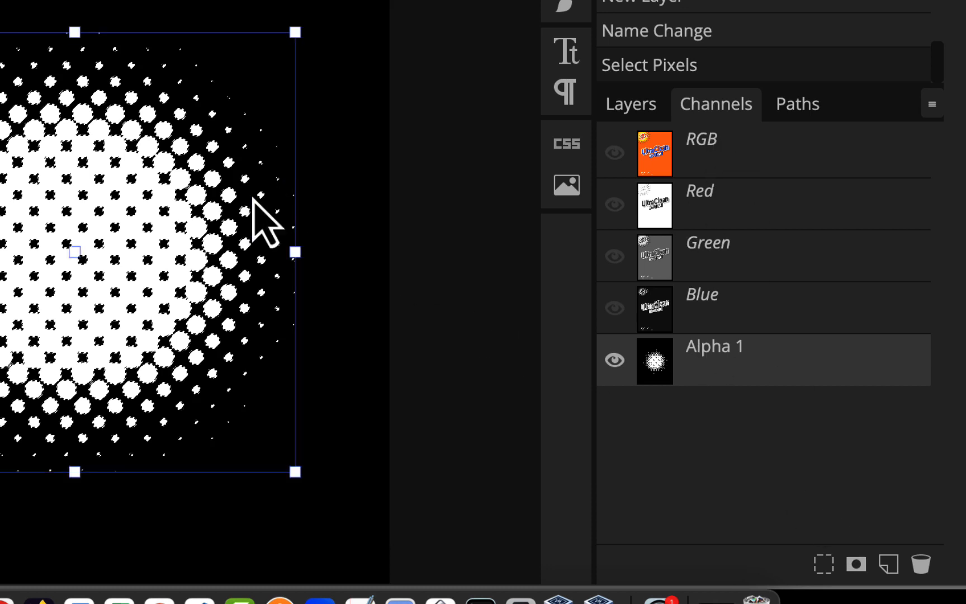
{"action": "left_click", "coordinate": [774, 175]}
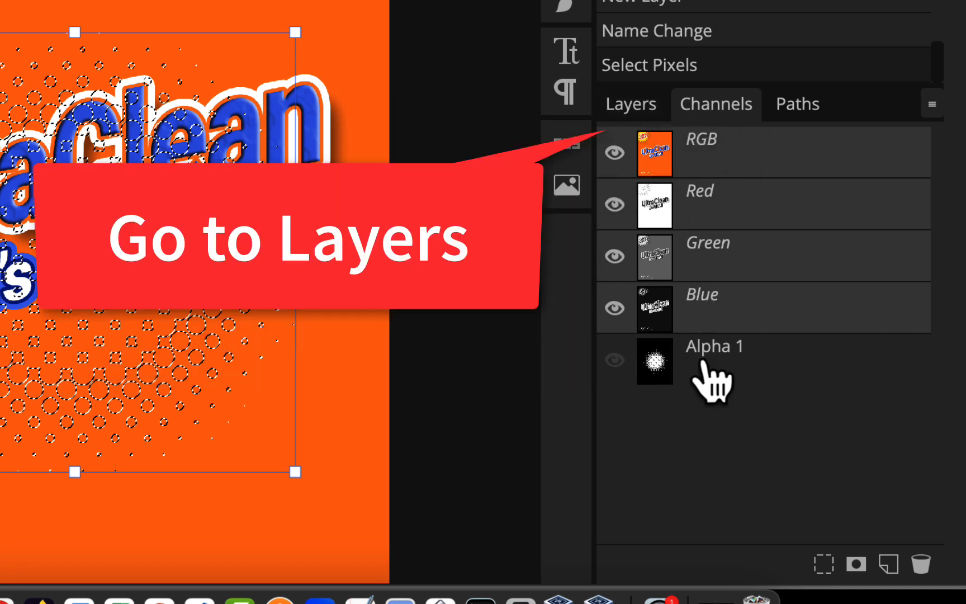
{"action": "left_click", "coordinate": [628, 104]}
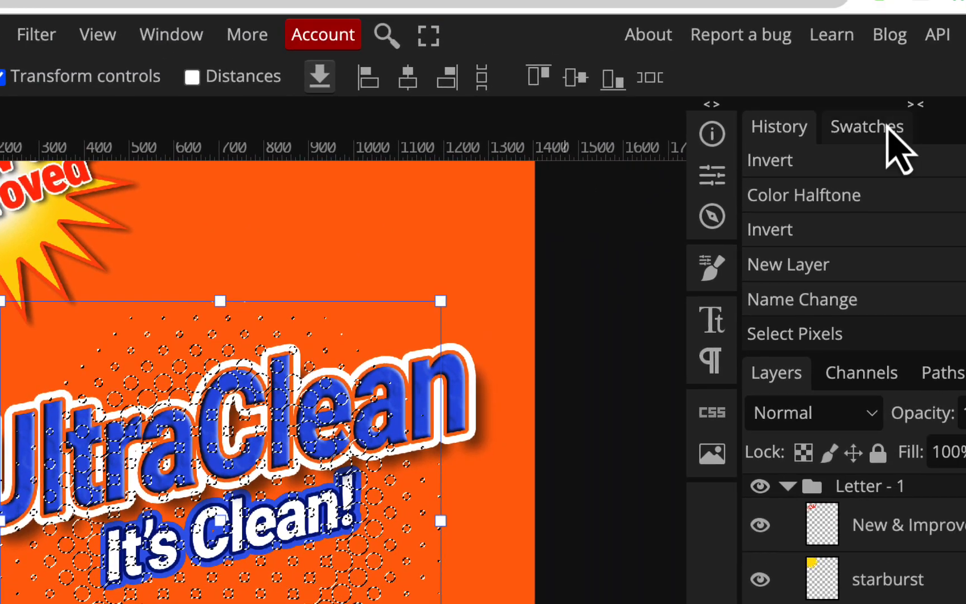
- Set the foreground colour to light cyan 4df6f6 and fill the dot selection with it
{"action": "left_click", "coordinate": [888, 128]}
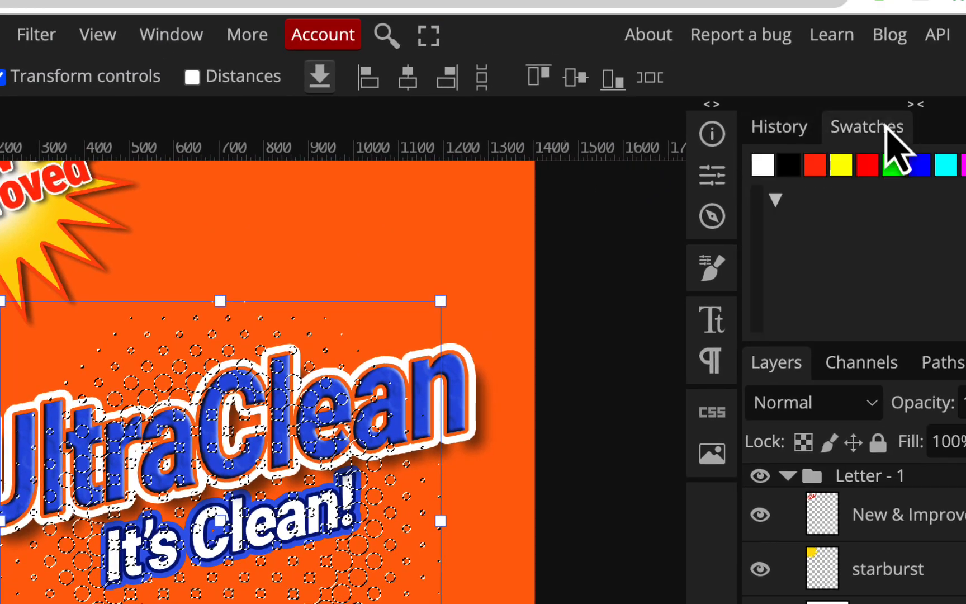
{"action": "left_click", "coordinate": [951, 163]}
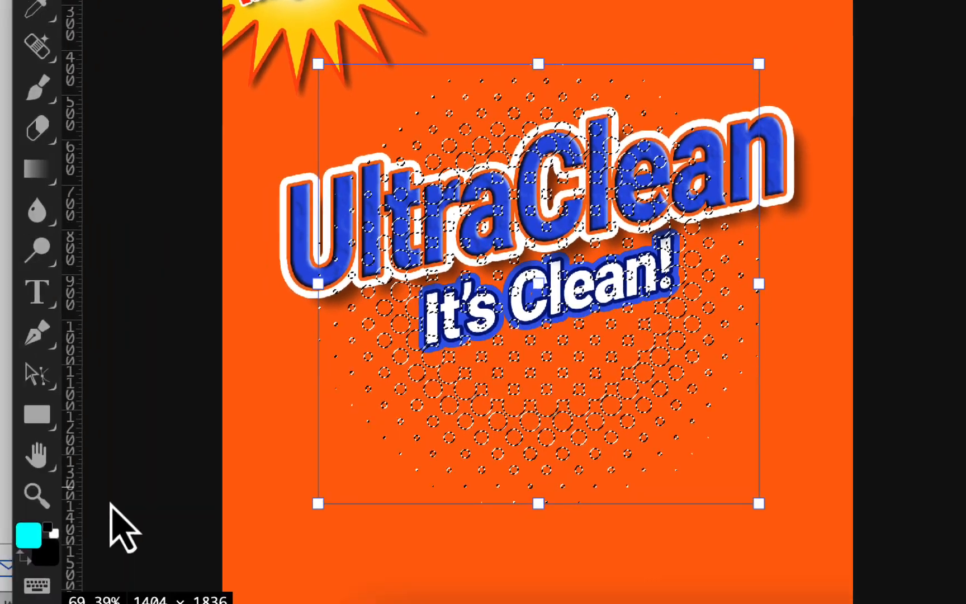
{"action": "left_click", "coordinate": [26, 534]}
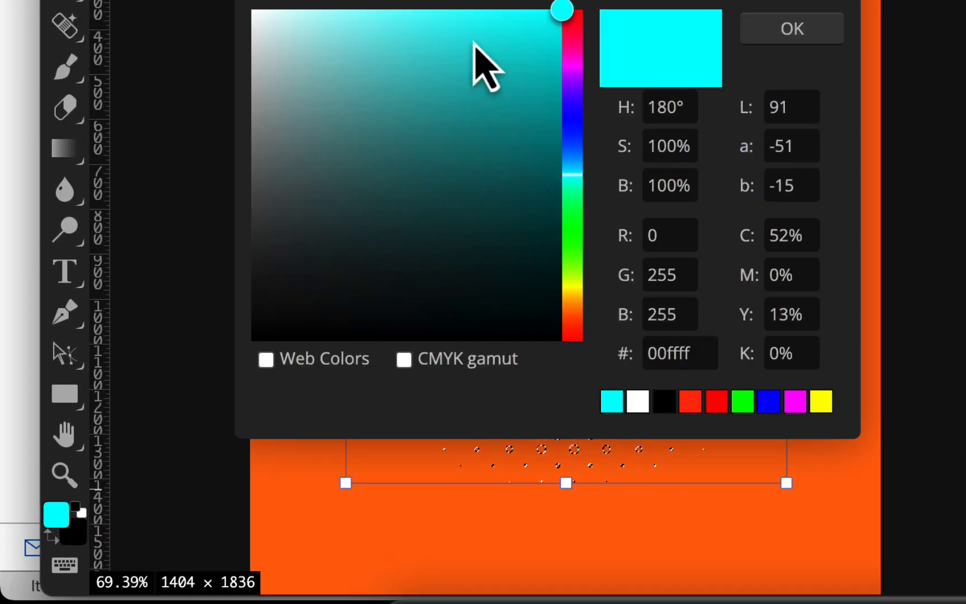
{"action": "left_click", "coordinate": [465, 23]}
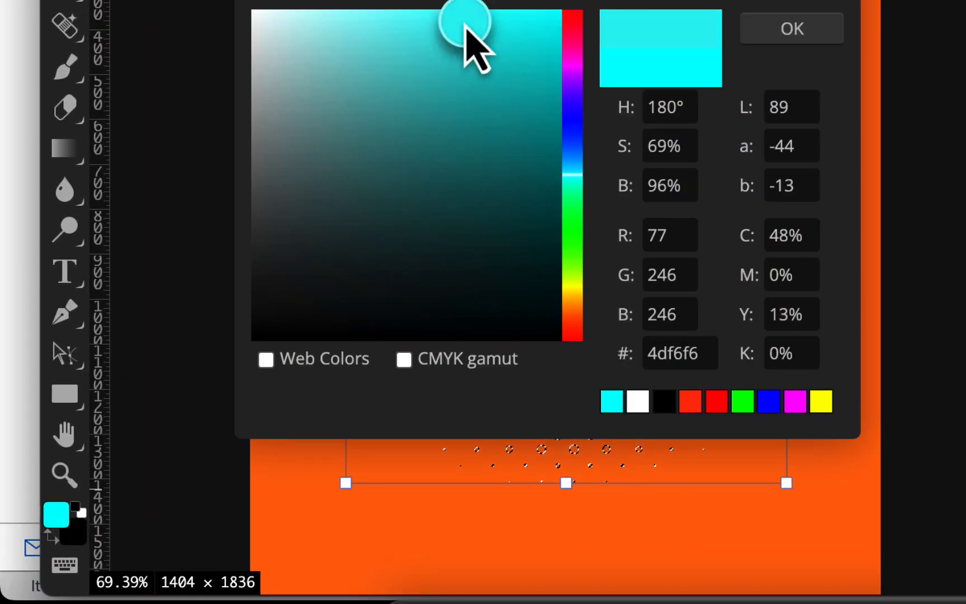
{"action": "left_click", "coordinate": [801, 28]}
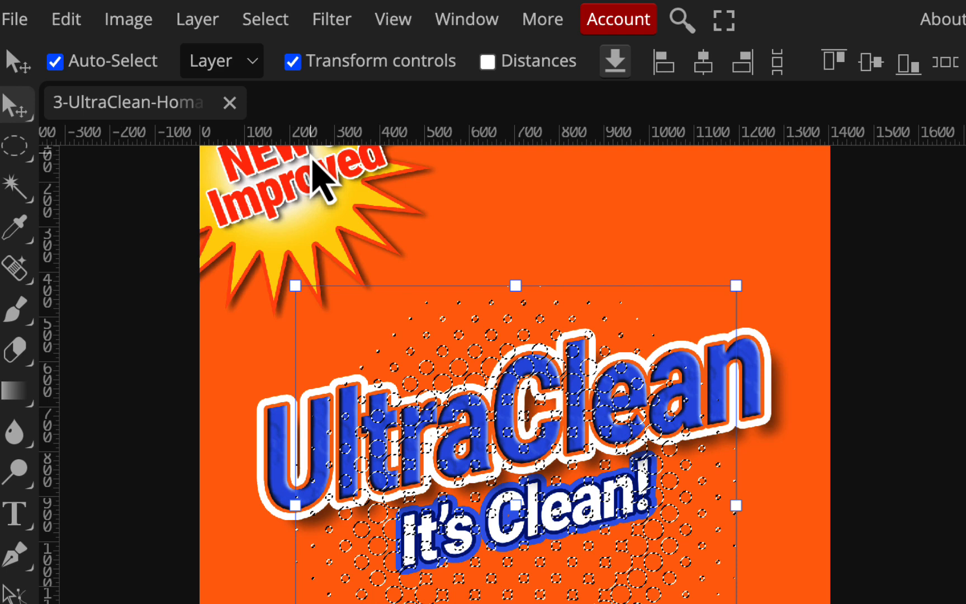
{"action": "key", "text": "alt+BackSpace"}
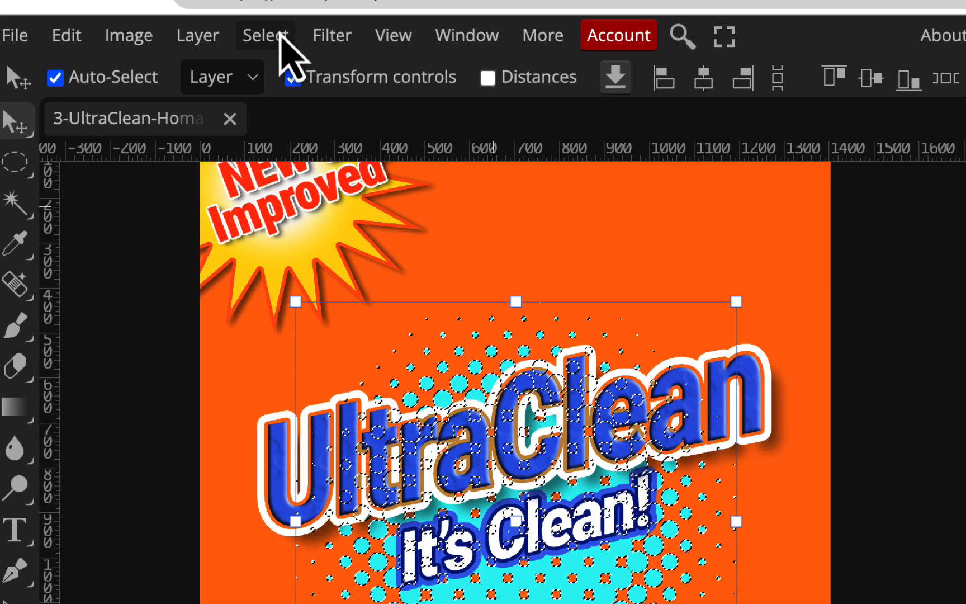
- Deselect, then scale the dot burst up to about 159% and recentre it on the package
{"action": "left_click", "coordinate": [280, 38]}
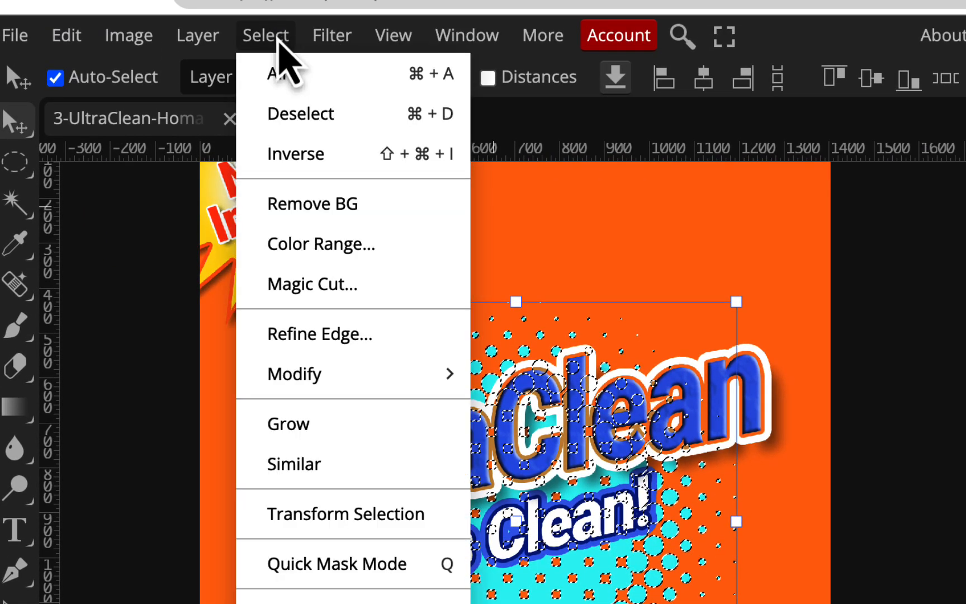
{"action": "left_click", "coordinate": [275, 122]}
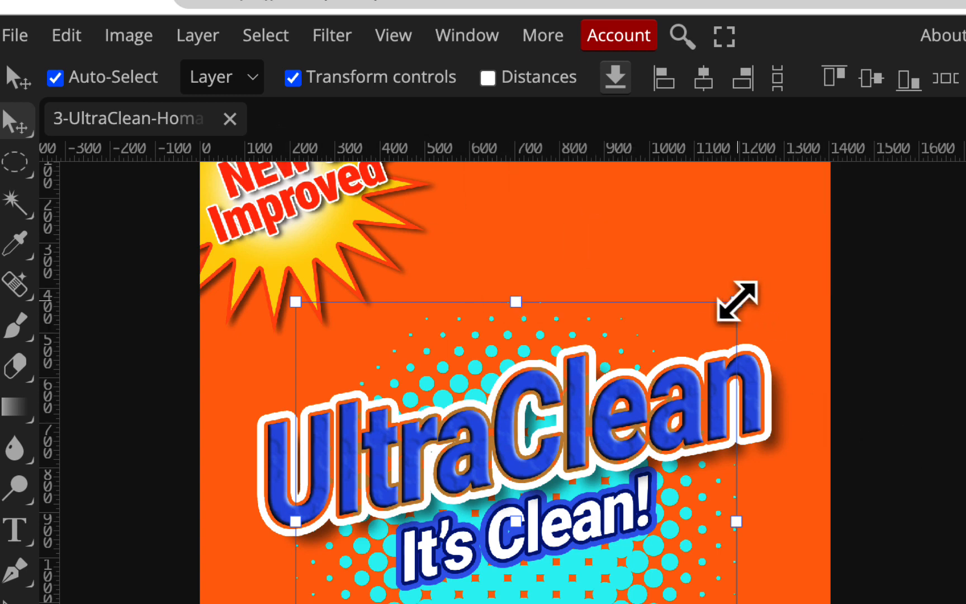
{"action": "left_click_drag", "start_coordinate": [737, 302], "coordinate": [850, 189]}
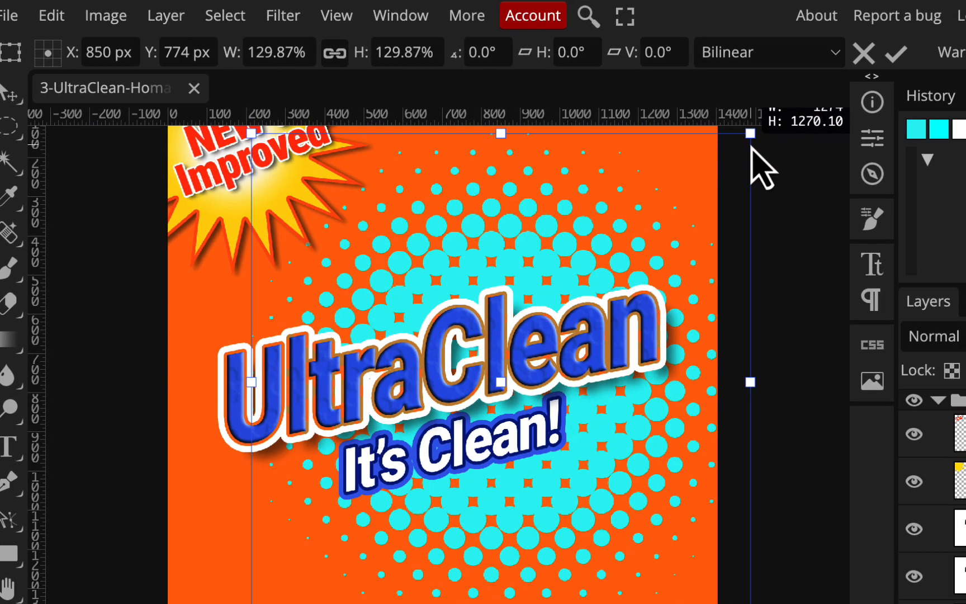
{"action": "left_click_drag", "start_coordinate": [591, 535], "coordinate": [509, 550]}
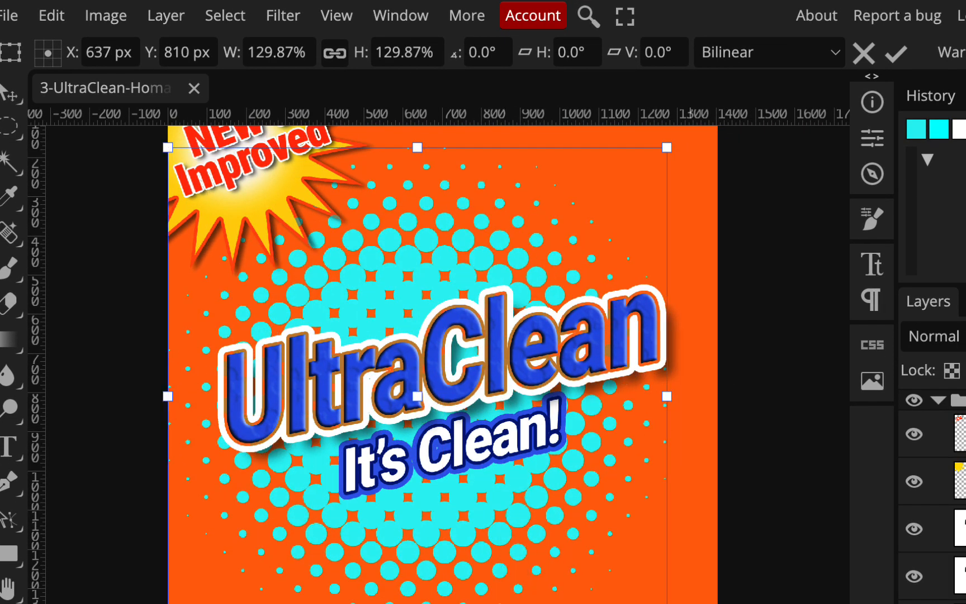
{"action": "left_click_drag", "start_coordinate": [660, 603], "coordinate": [764, 603]}
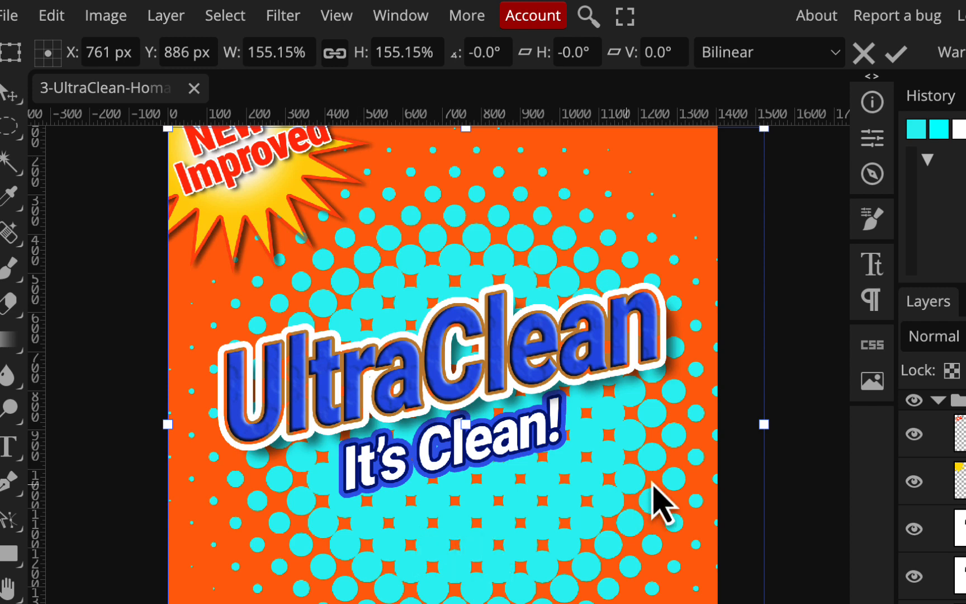
{"action": "scroll", "coordinate": [639, 500], "scroll_direction": "down", "scroll_amount": 1}
{"action": "scroll", "coordinate": [636, 484], "scroll_direction": "down", "scroll_amount": 5}
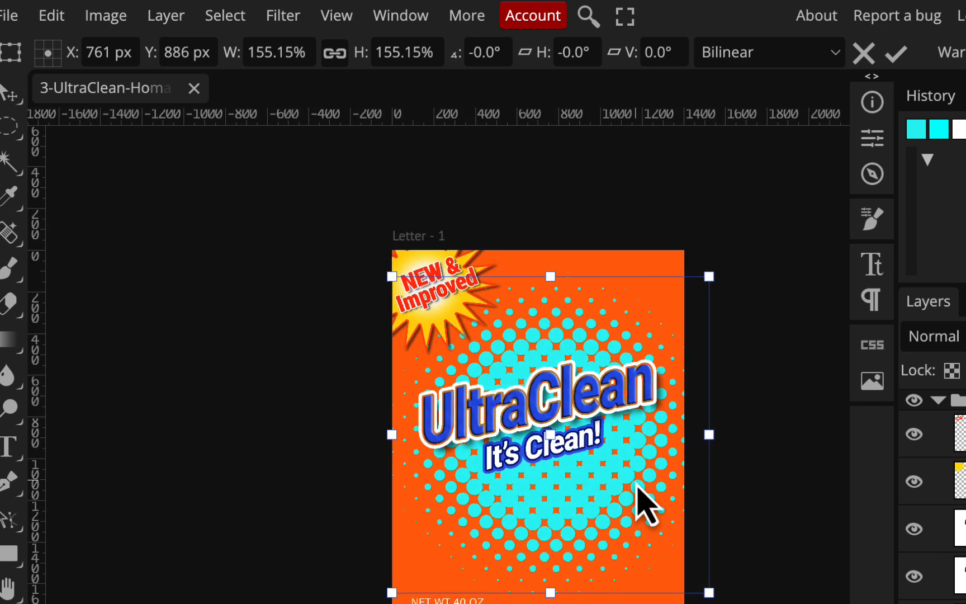
{"action": "left_click_drag", "start_coordinate": [393, 276], "coordinate": [384, 268]}
{"action": "mouse_move", "coordinate": [629, 468]}
{"action": "left_mouse_down"}
{"action": "mouse_move", "coordinate": [617, 470]}
{"action": "mouse_move", "coordinate": [625, 468]}
{"action": "left_mouse_up"}
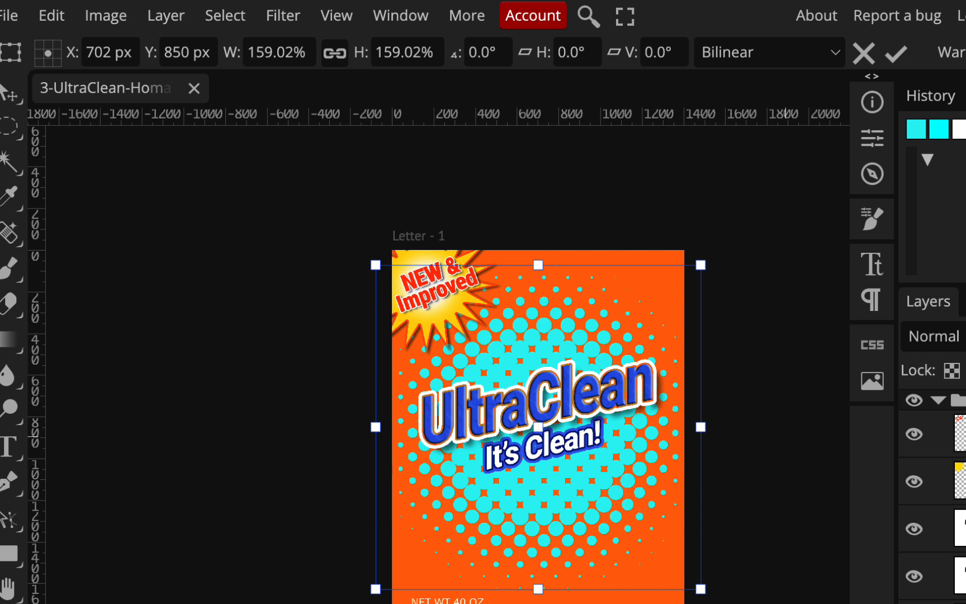
{"action": "key", "text": "Return"}
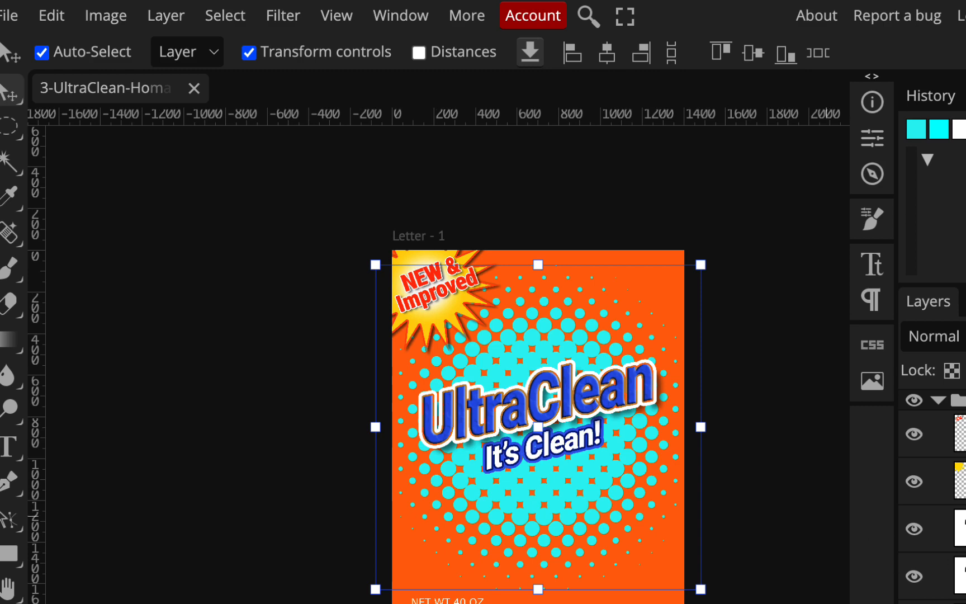
- Apply a Color Overlay layer style in bright yellow fafe51 to the popdots layer
{"action": "mouse_move", "coordinate": [162, 1]}
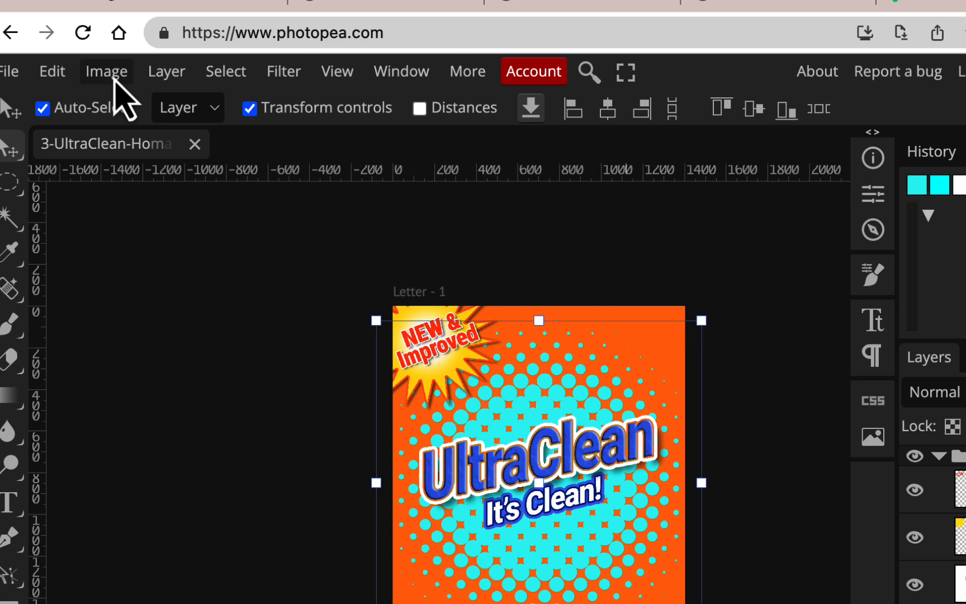
{"action": "left_click", "coordinate": [169, 77]}
{"action": "mouse_move", "coordinate": [200, 259]}
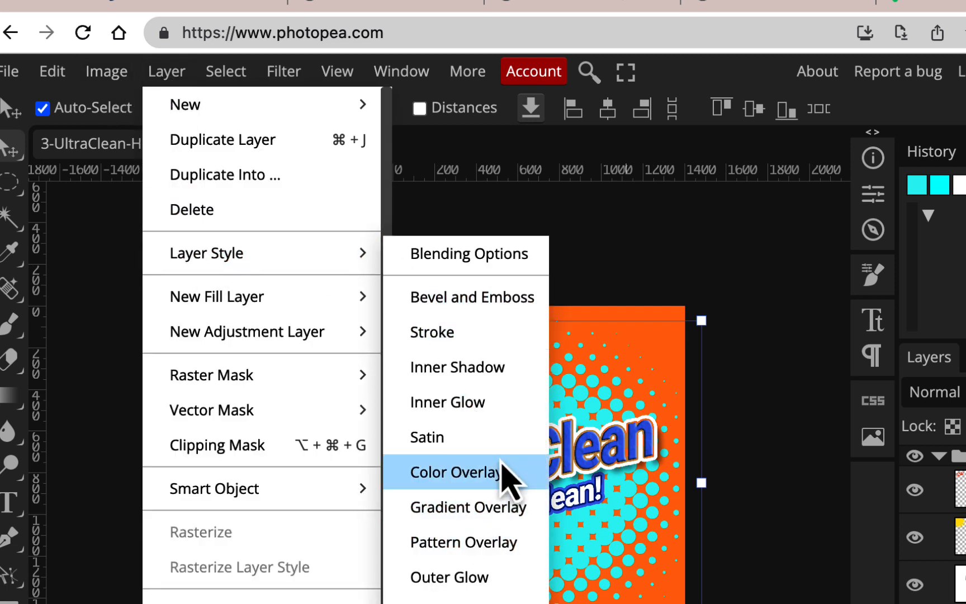
{"action": "left_click", "coordinate": [502, 464]}
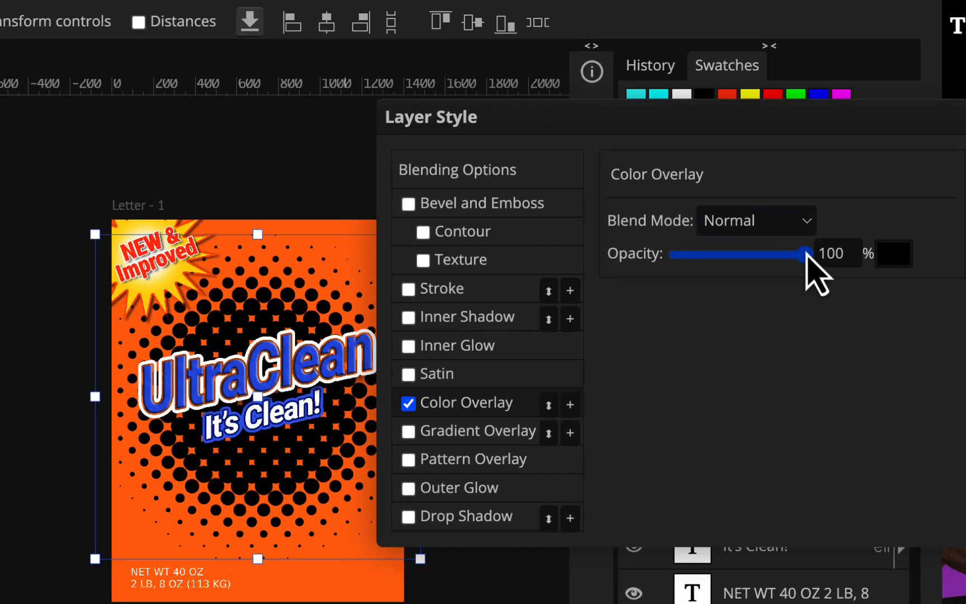
{"action": "left_click", "coordinate": [893, 264]}
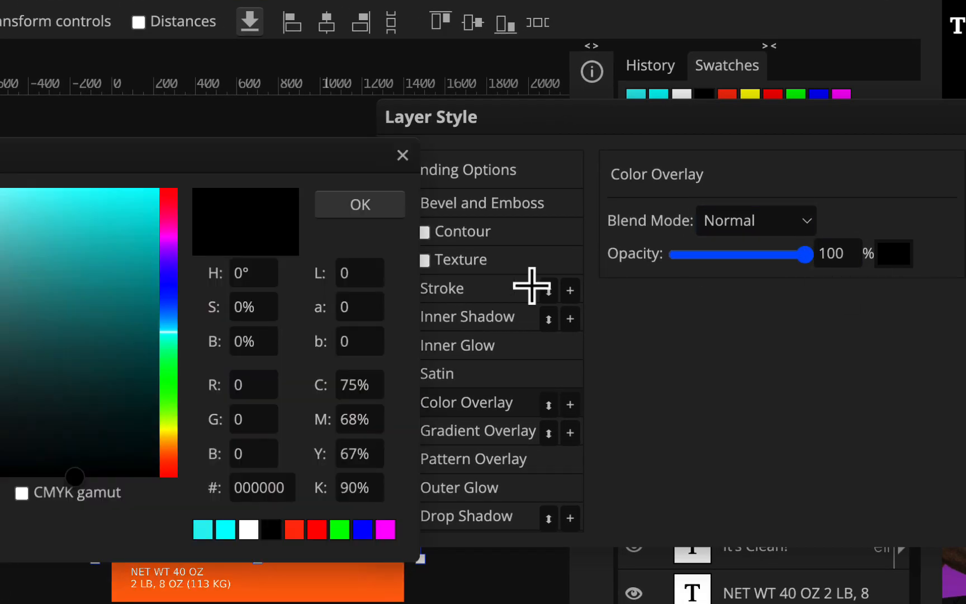
{"action": "left_click", "coordinate": [170, 429]}
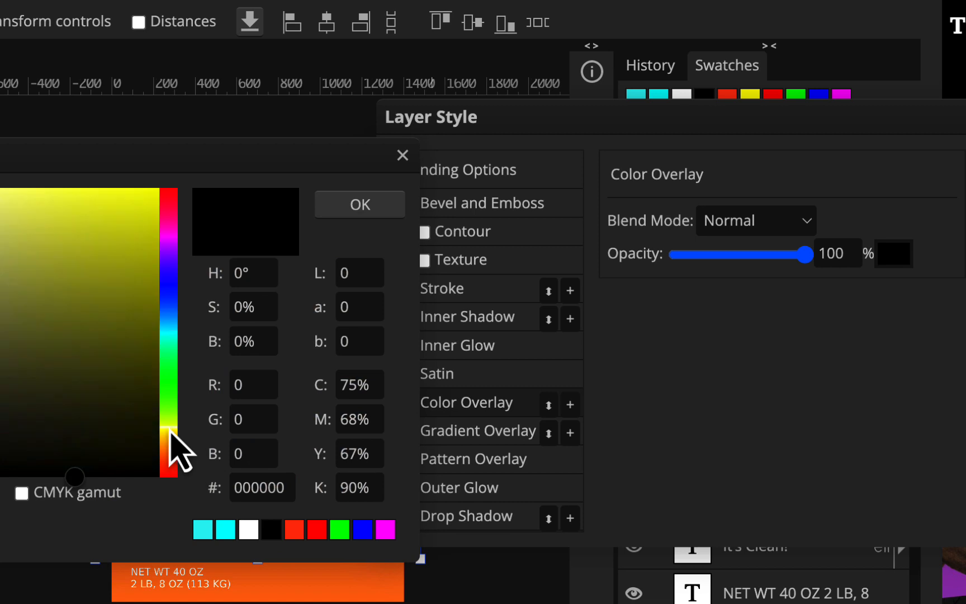
{"action": "left_click", "coordinate": [74, 191]}
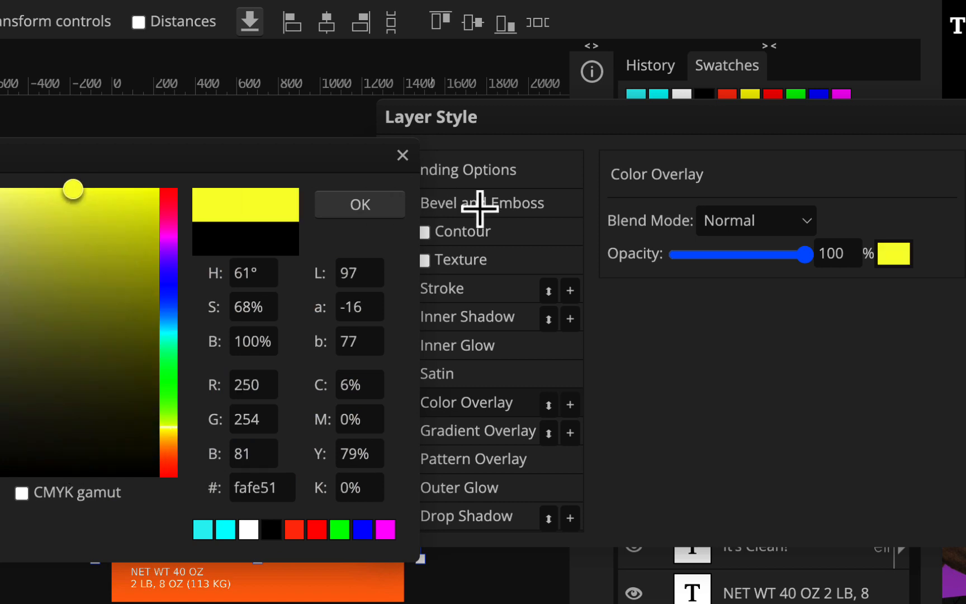
{"action": "left_click", "coordinate": [364, 208]}
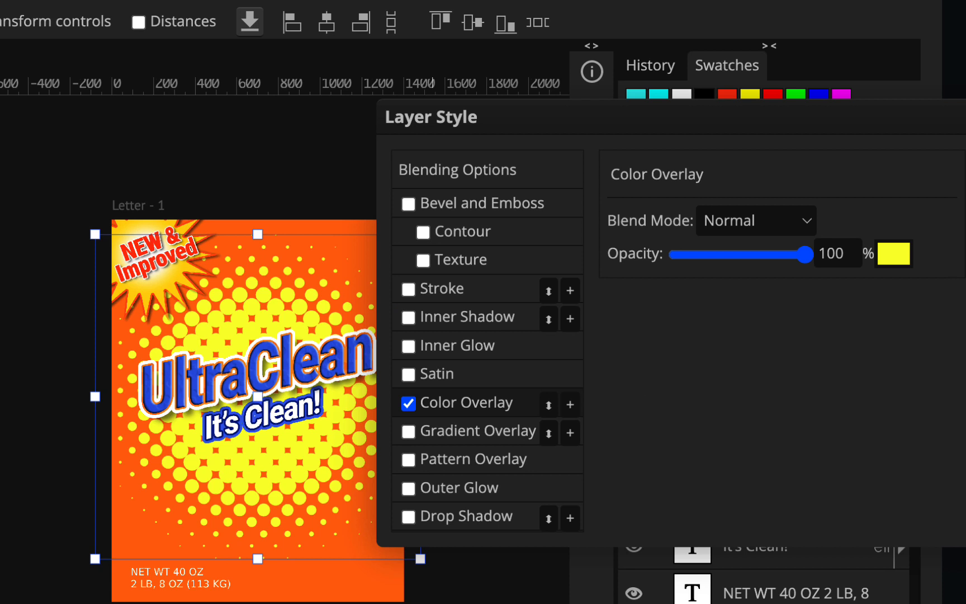
{"action": "left_click", "coordinate": [965, 168]}
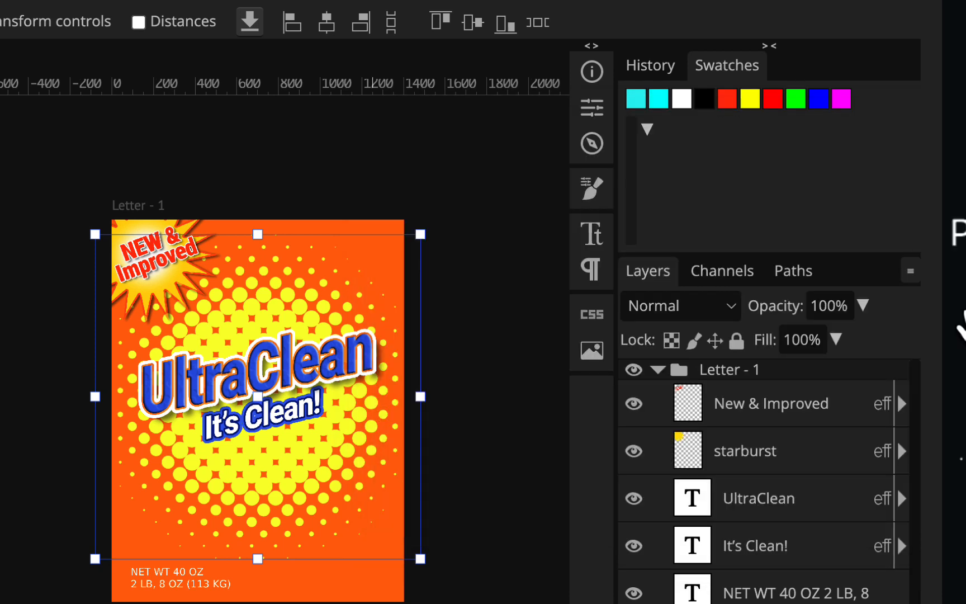
- Enlarge the dot burst to about 118%, reposition it, and set its opacity to 54%
{"action": "left_click", "coordinate": [863, 306]}
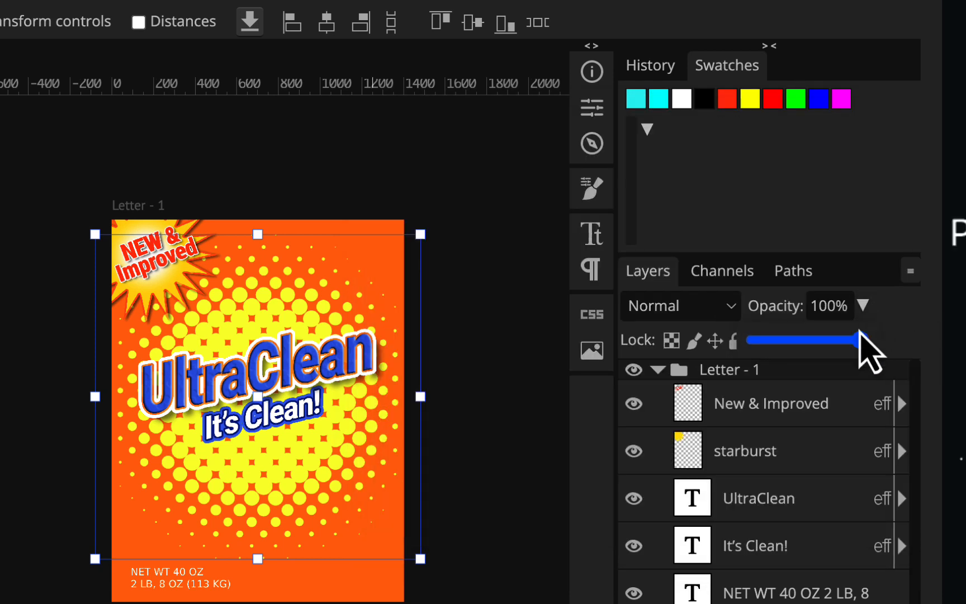
{"action": "left_click_drag", "start_coordinate": [865, 341], "coordinate": [828, 347]}
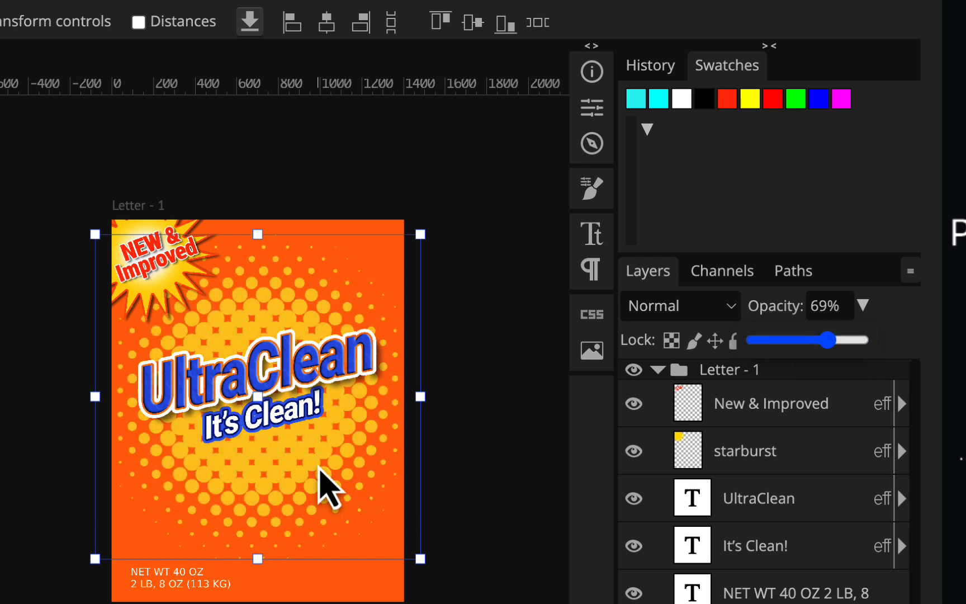
{"action": "mouse_move", "coordinate": [319, 467]}
{"action": "left_mouse_down"}
{"action": "mouse_move", "coordinate": [302, 466]}
{"action": "mouse_move", "coordinate": [313, 470]}
{"action": "left_mouse_up"}
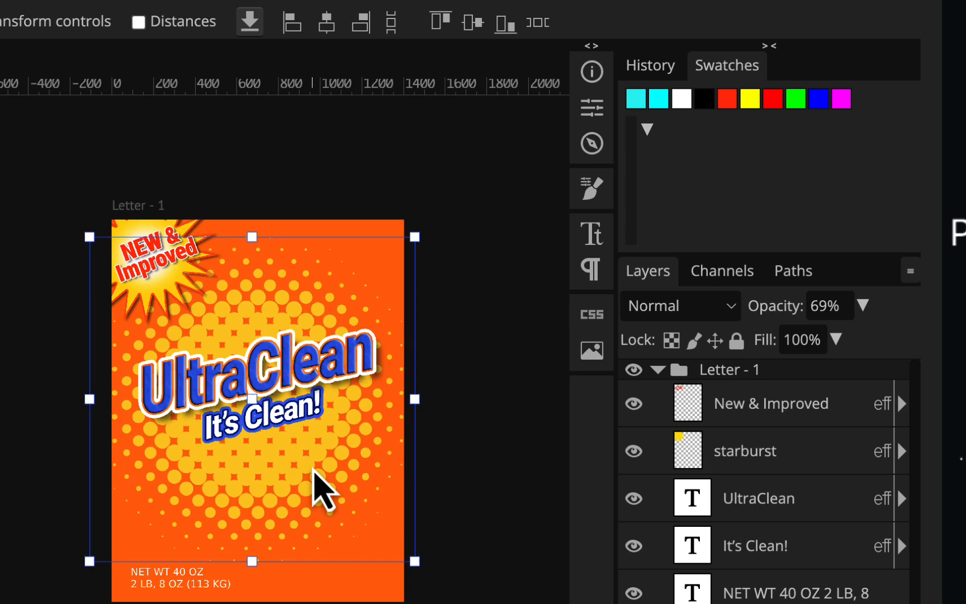
{"action": "left_click_drag", "start_coordinate": [415, 562], "coordinate": [472, 603]}
{"action": "left_click_drag", "start_coordinate": [297, 475], "coordinate": [287, 453]}
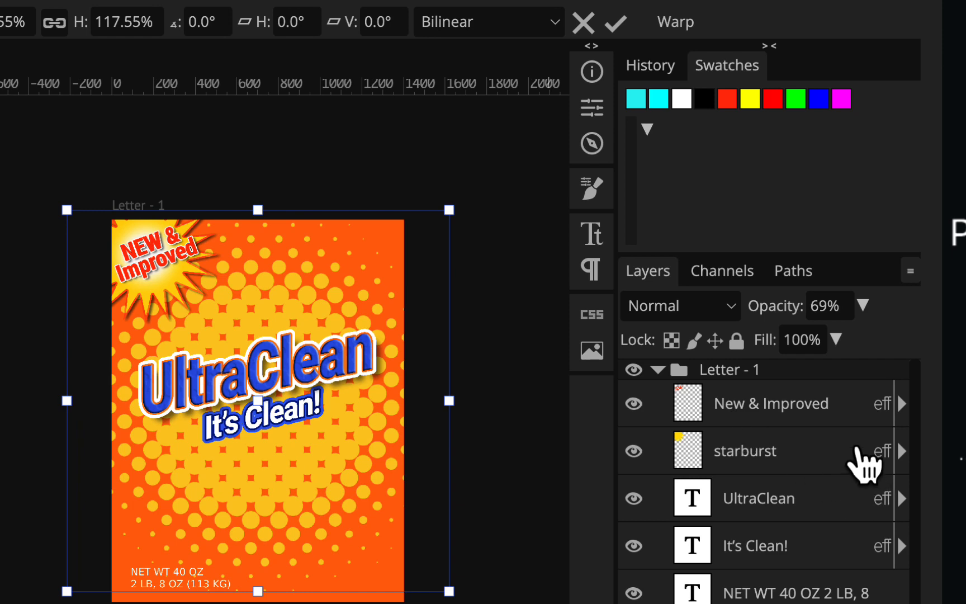
{"action": "left_click", "coordinate": [864, 305]}
{"action": "left_click_drag", "start_coordinate": [831, 340], "coordinate": [812, 341]}
{"action": "left_click", "coordinate": [497, 339]}
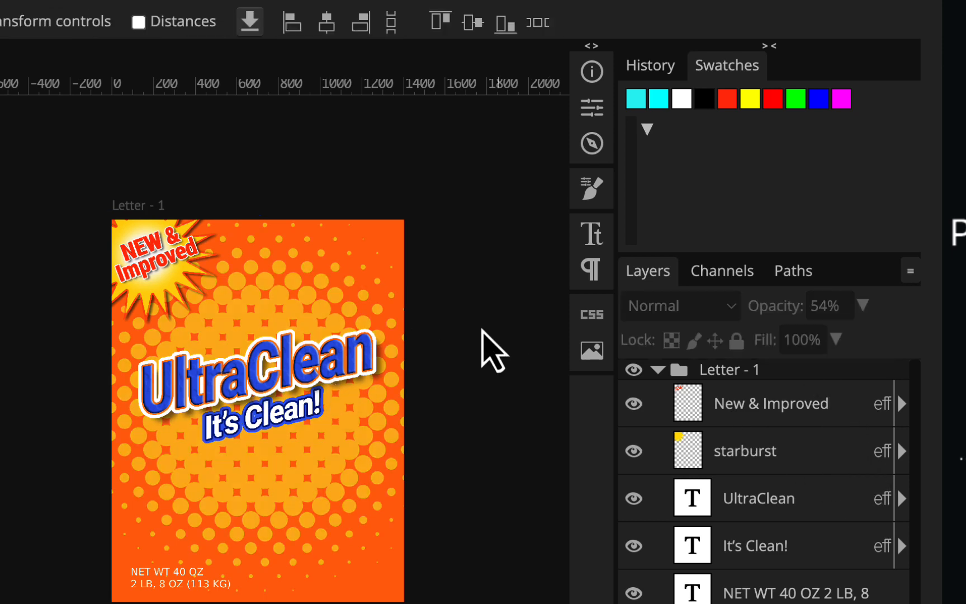
- Select the UltraClean title layer in the layer list
{"action": "scroll", "coordinate": [331, 369], "scroll_direction": "up", "scroll_amount": 3}
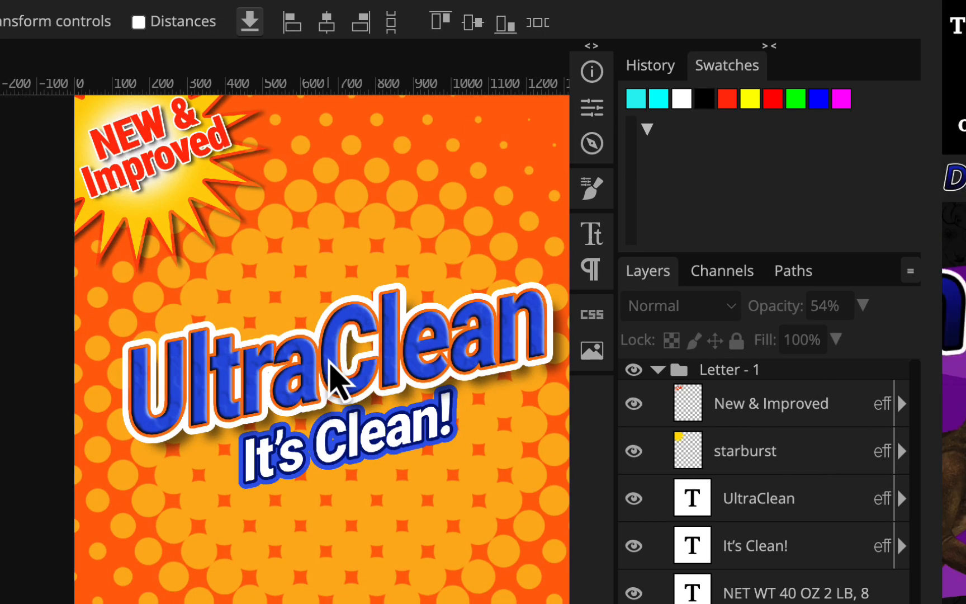
{"action": "scroll", "coordinate": [330, 363], "scroll_direction": "right", "scroll_amount": 5}
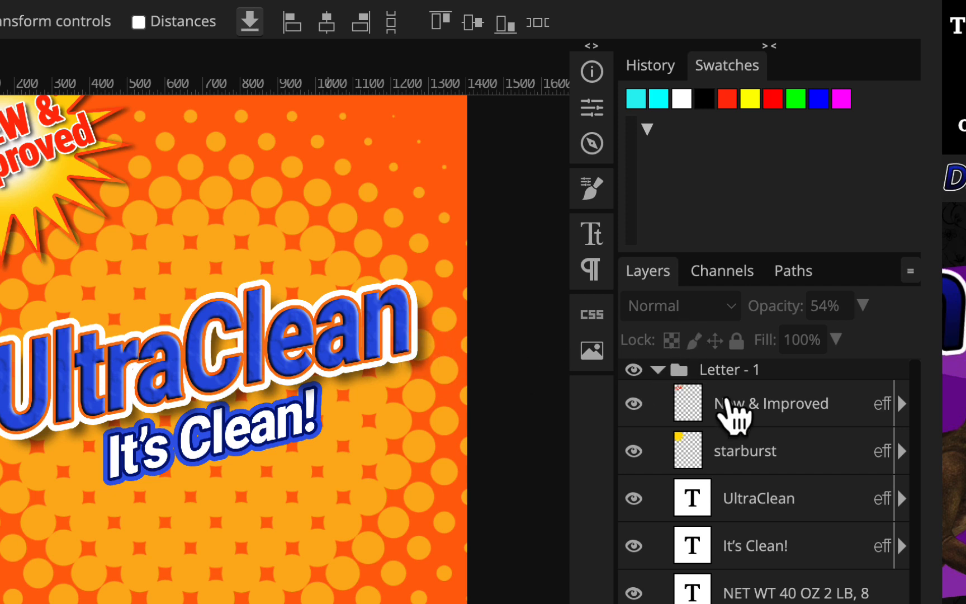
{"action": "scroll", "coordinate": [759, 445], "scroll_direction": "down", "scroll_amount": 1}
{"action": "left_click", "coordinate": [762, 467]}
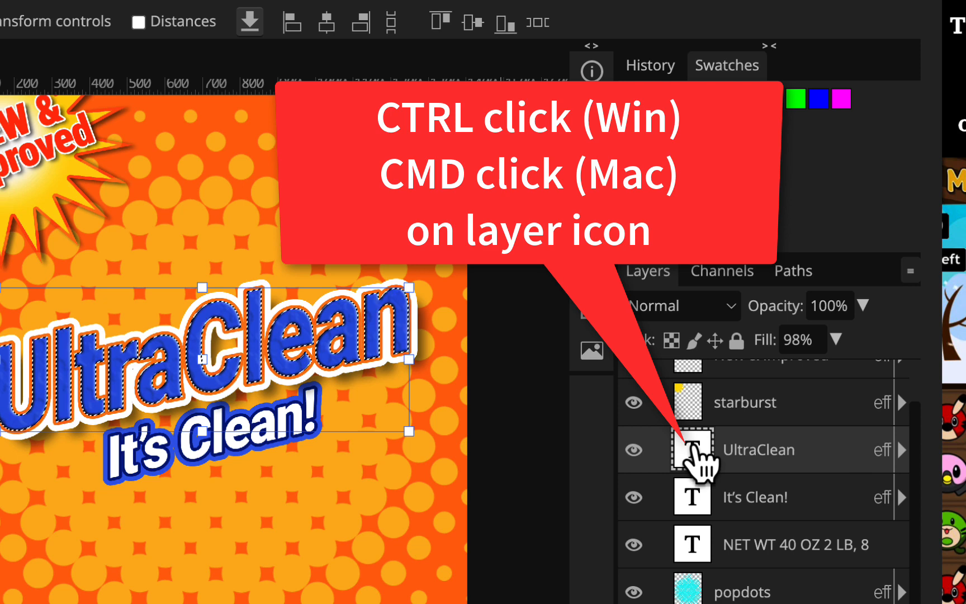
- Load the UltraClean letter outlines as a selection and expand it by 60 px
{"action": "left_click", "coordinate": [692, 447], "text": "ctrl"}
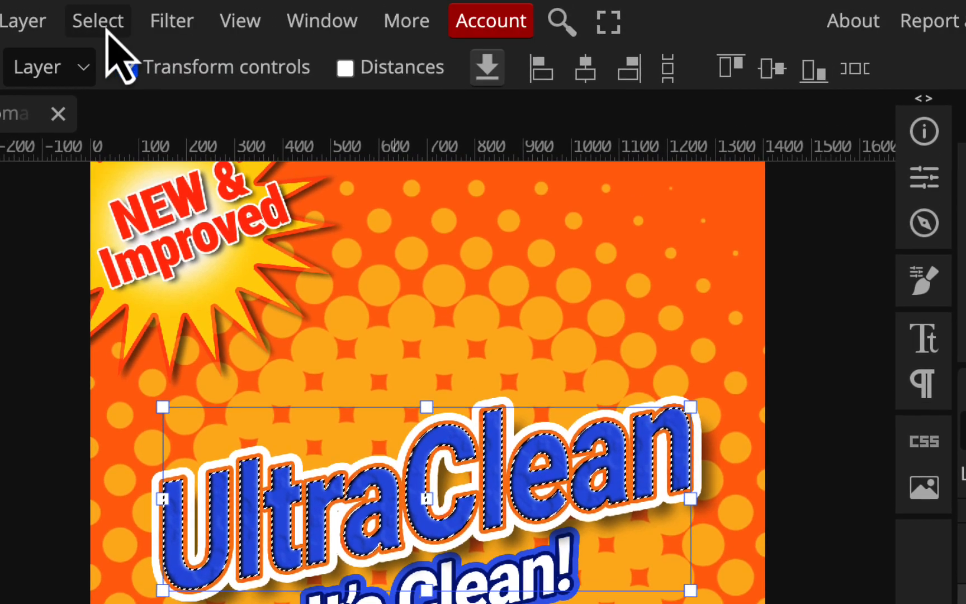
{"action": "left_click", "coordinate": [104, 34]}
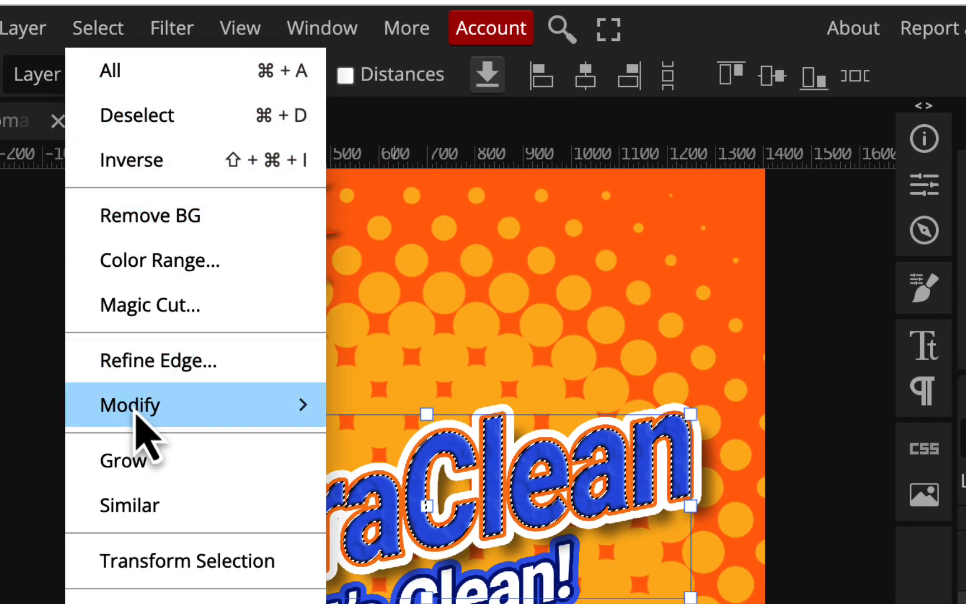
{"action": "mouse_move", "coordinate": [135, 416]}
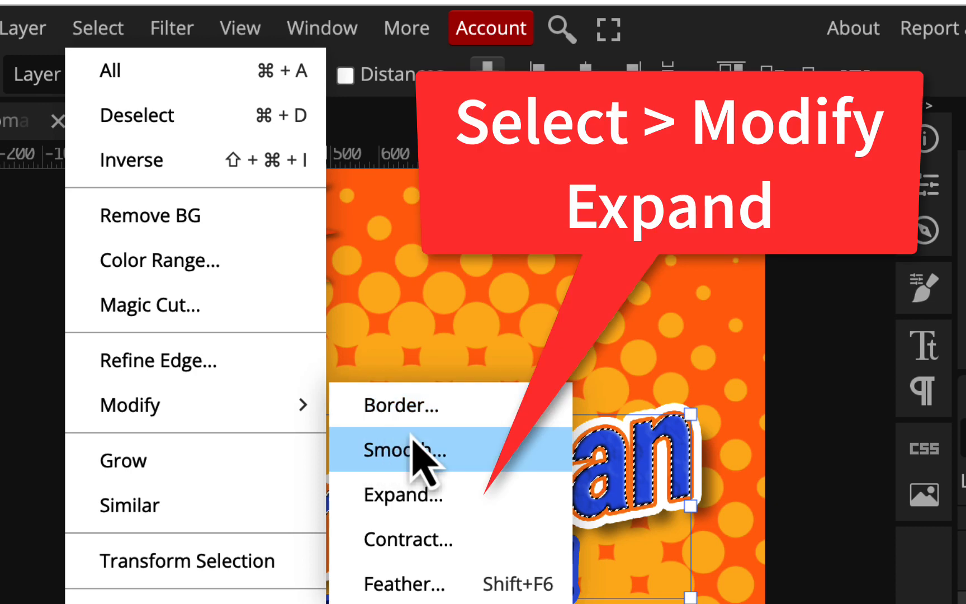
{"action": "left_click", "coordinate": [416, 503]}
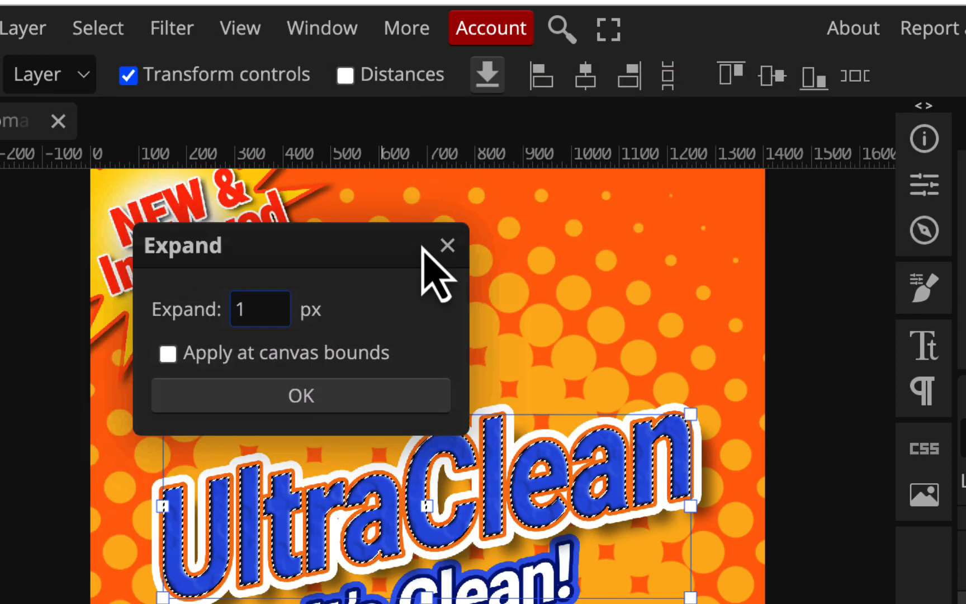
{"action": "left_click_drag", "start_coordinate": [422, 247], "coordinate": [786, 244]}
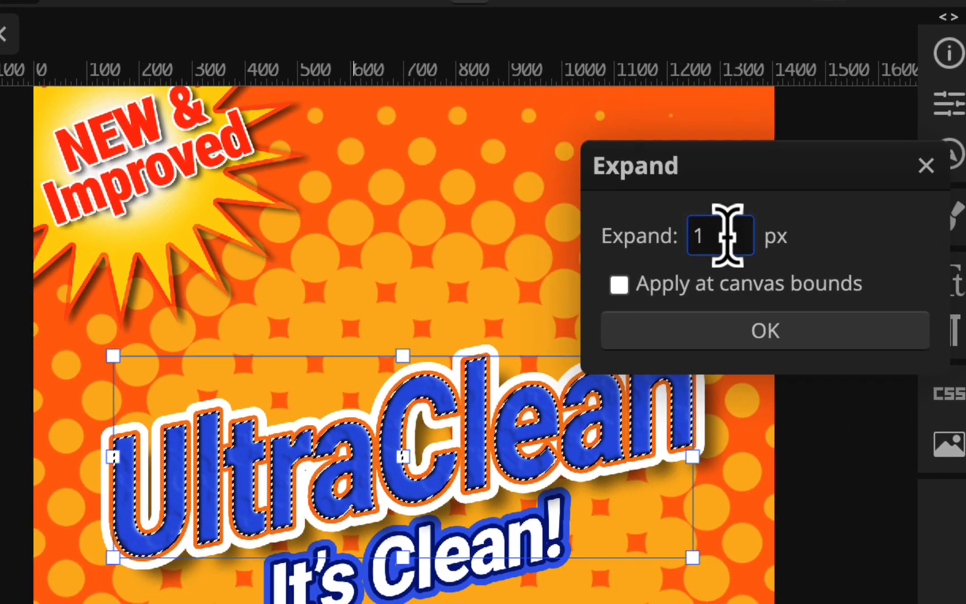
{"action": "left_click_drag", "start_coordinate": [728, 236], "coordinate": [625, 230]}
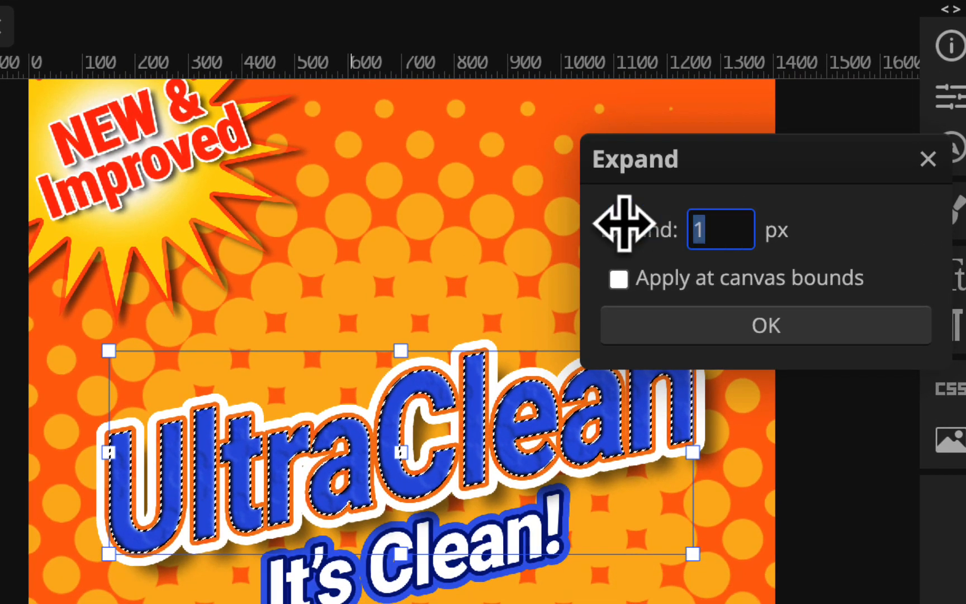
{"action": "type", "text": "60"}
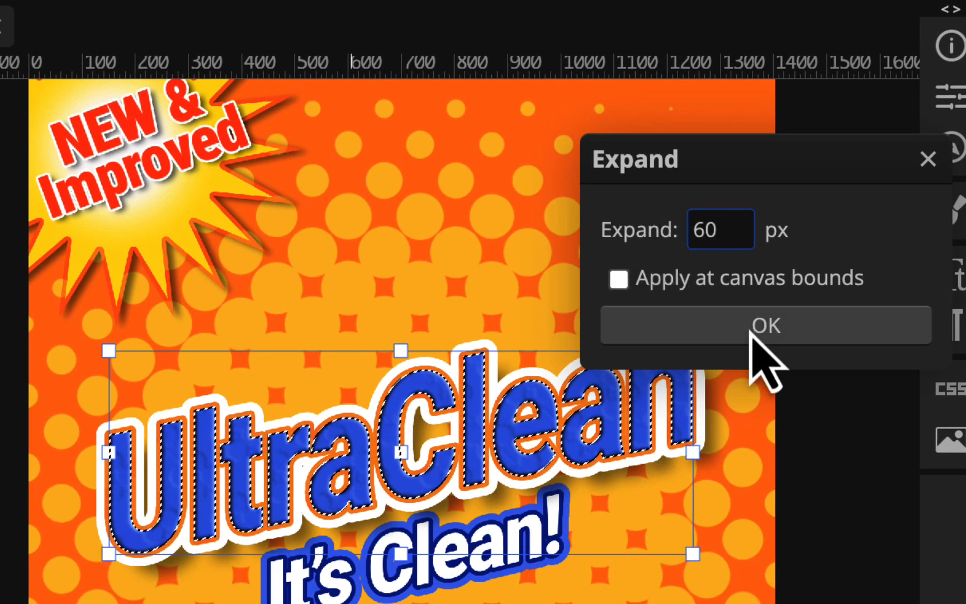
{"action": "left_click", "coordinate": [766, 326]}
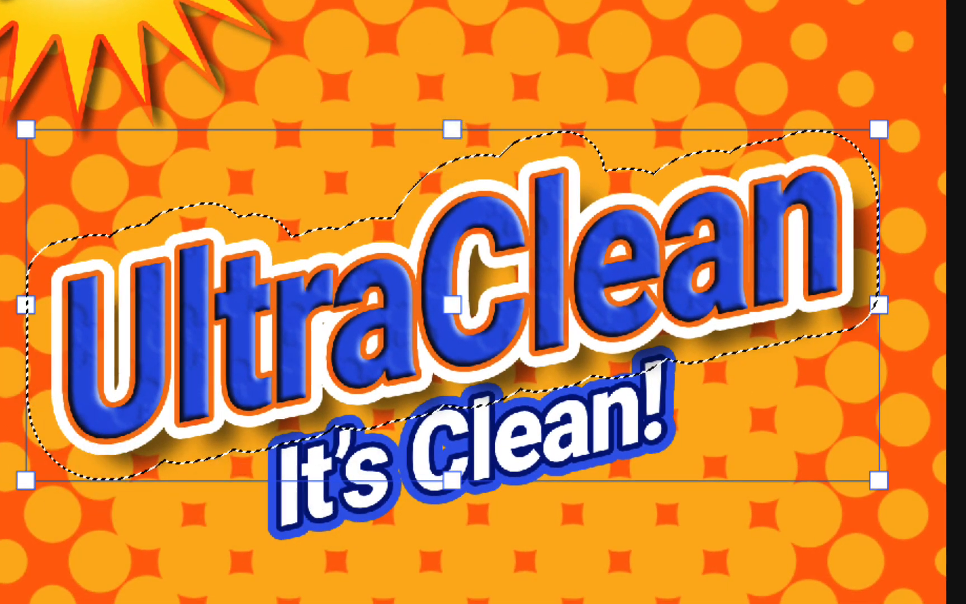
{"action": "left_click", "coordinate": [85, 15]}
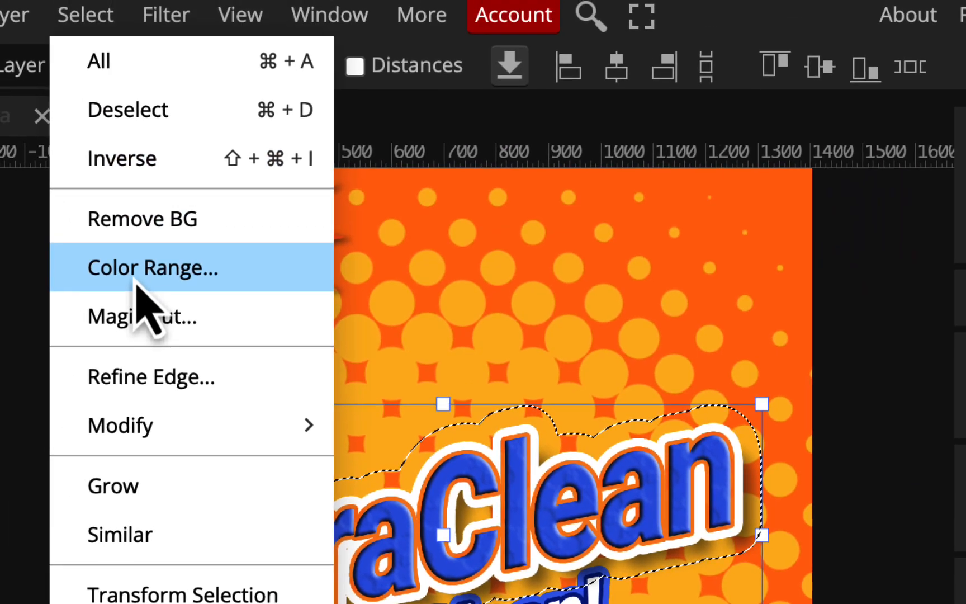
- Expand the title selection twice more, first by 7 px and then by 40 px
{"action": "mouse_move", "coordinate": [146, 430]}
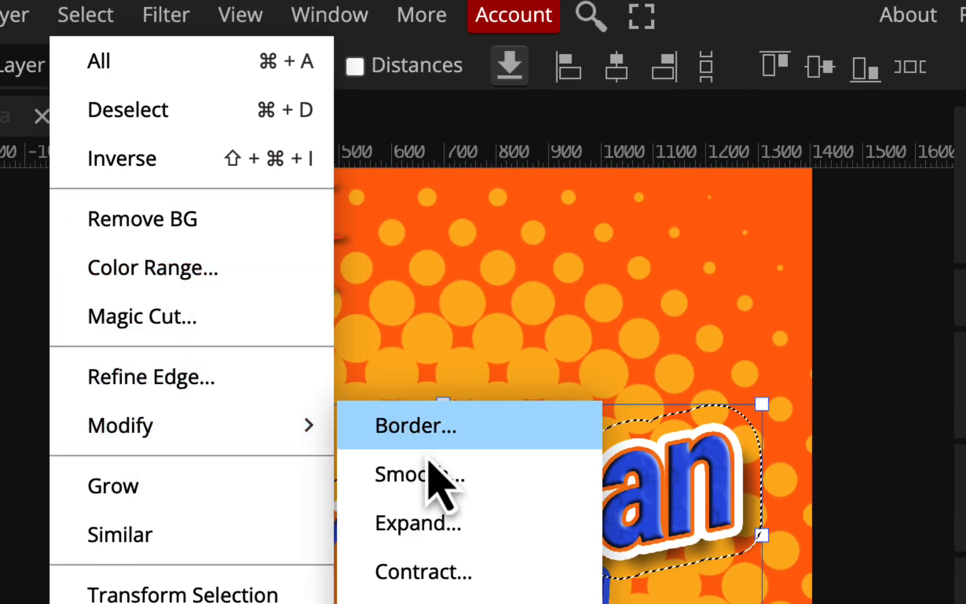
{"action": "left_click", "coordinate": [431, 526]}
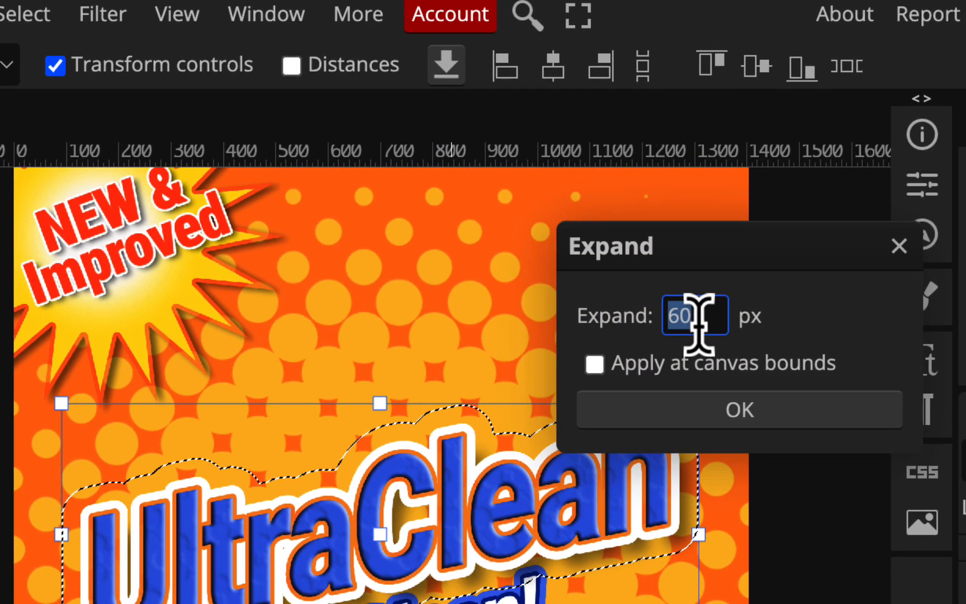
{"action": "type", "text": "72"}
{"action": "left_click", "coordinate": [755, 410]}
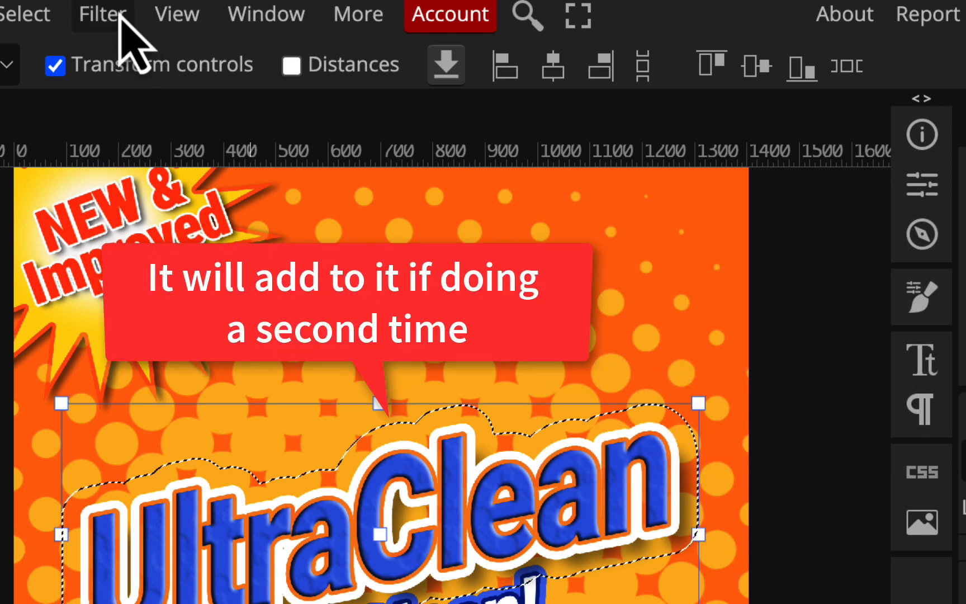
{"action": "left_click", "coordinate": [20, 21]}
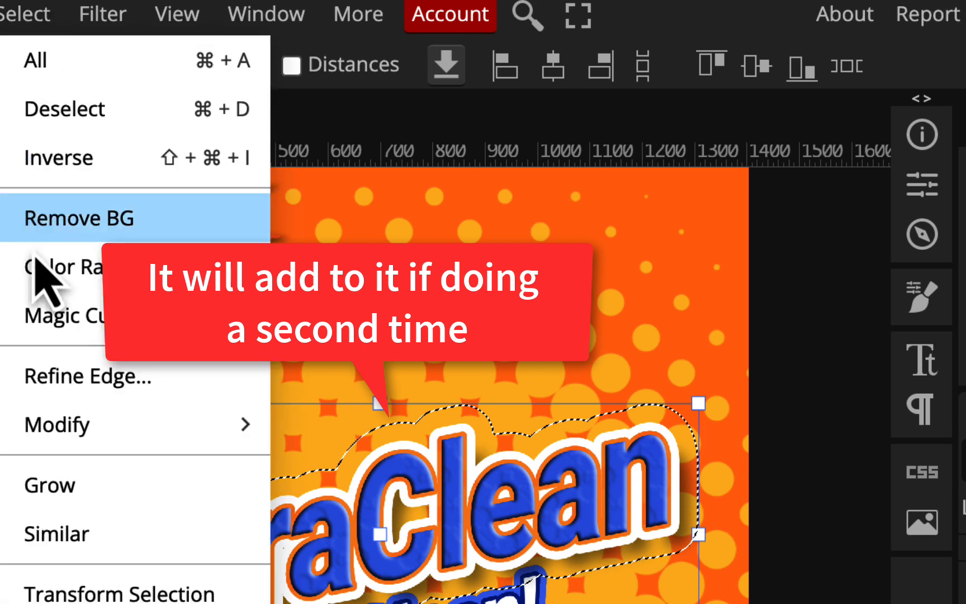
{"action": "mouse_move", "coordinate": [230, 441]}
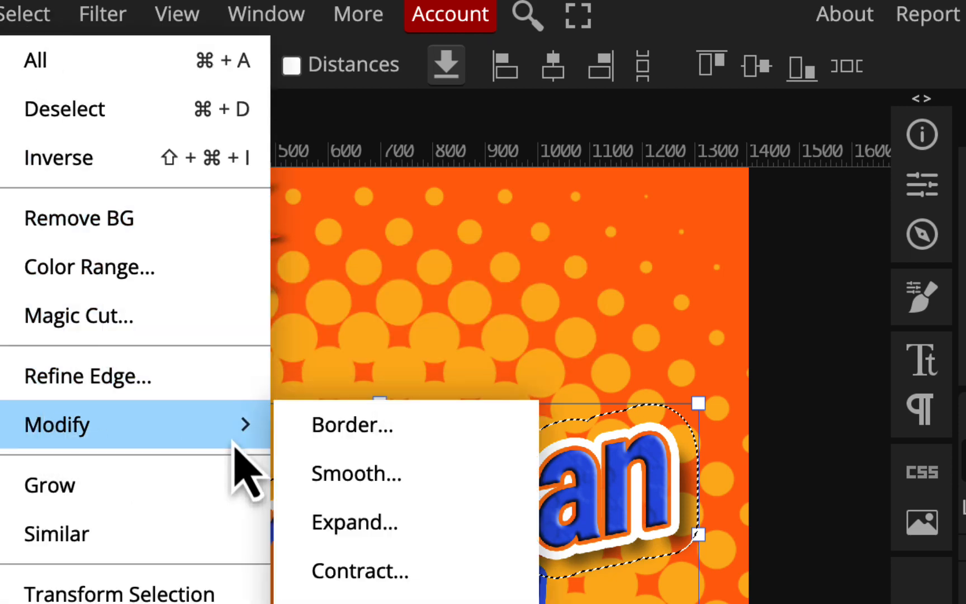
{"action": "left_click", "coordinate": [334, 523]}
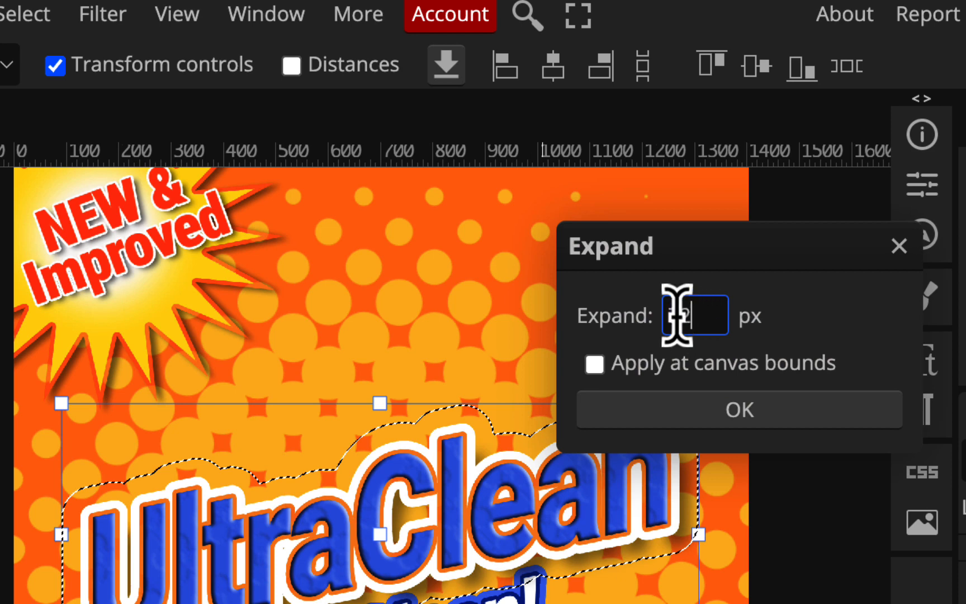
{"action": "type", "text": "4"}
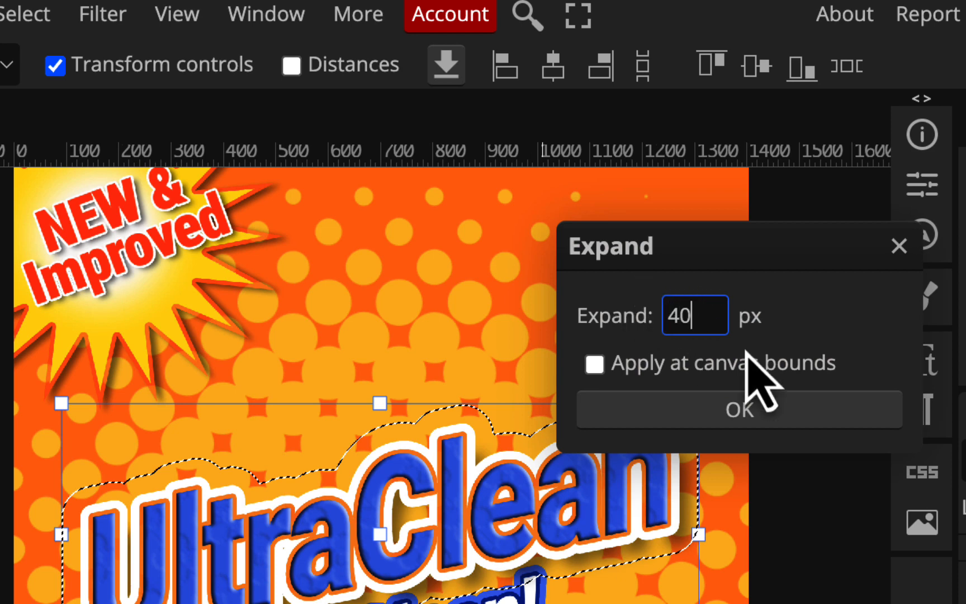
{"action": "type", "text": "0"}
{"action": "left_click", "coordinate": [782, 419]}
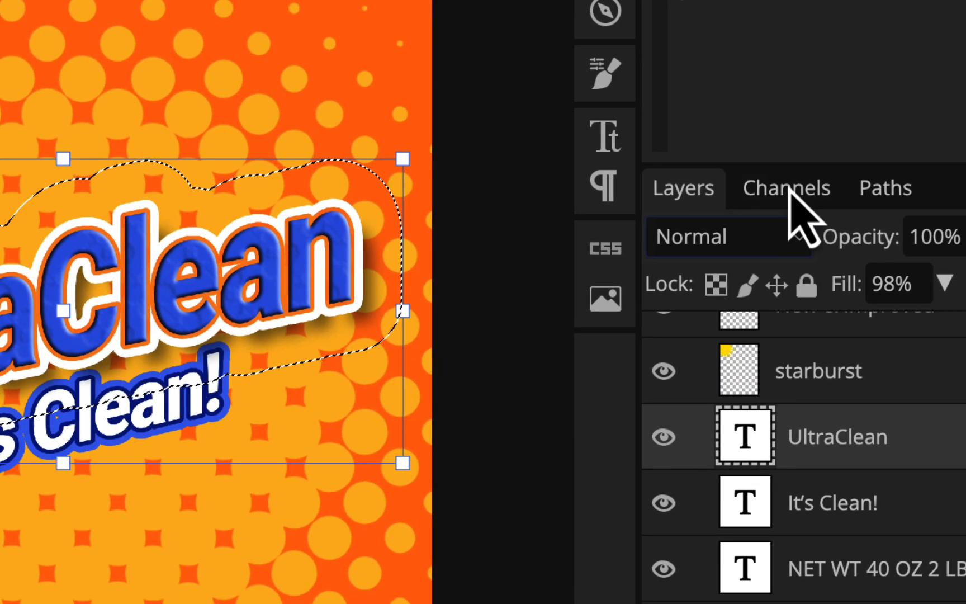
- Create a new Alpha 2 channel, make white the foreground colour, and bring up Edit > Fill
{"action": "left_click", "coordinate": [927, 284]}
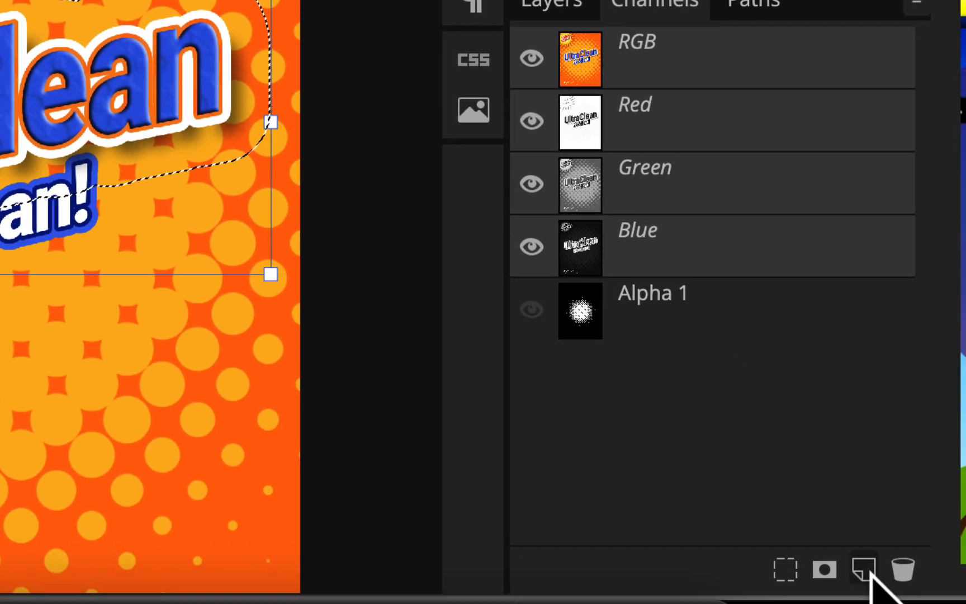
{"action": "left_click", "coordinate": [864, 569]}
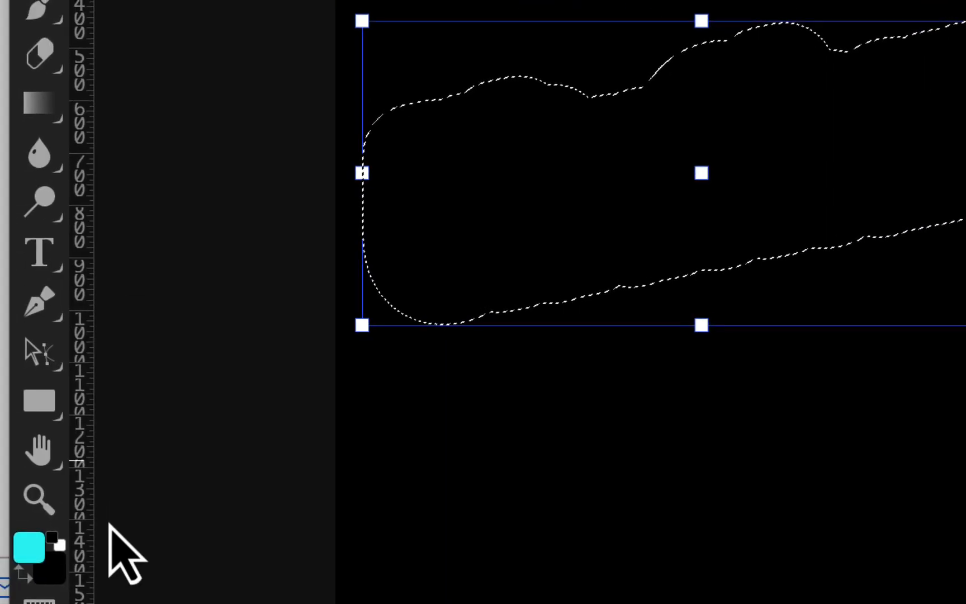
{"action": "left_click", "coordinate": [56, 542]}
{"action": "left_click", "coordinate": [26, 576]}
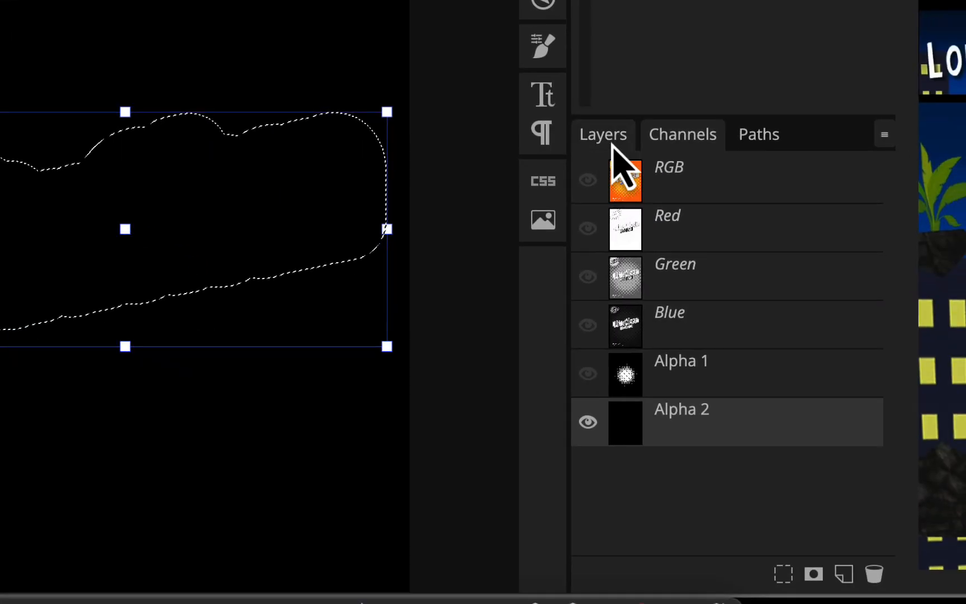
{"action": "left_click", "coordinate": [613, 144]}
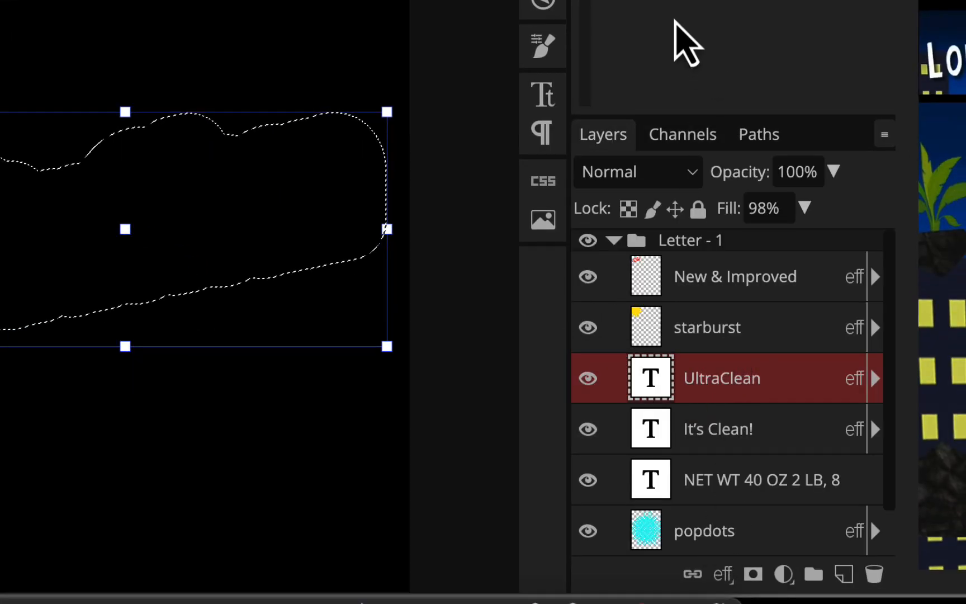
{"action": "left_click", "coordinate": [683, 135]}
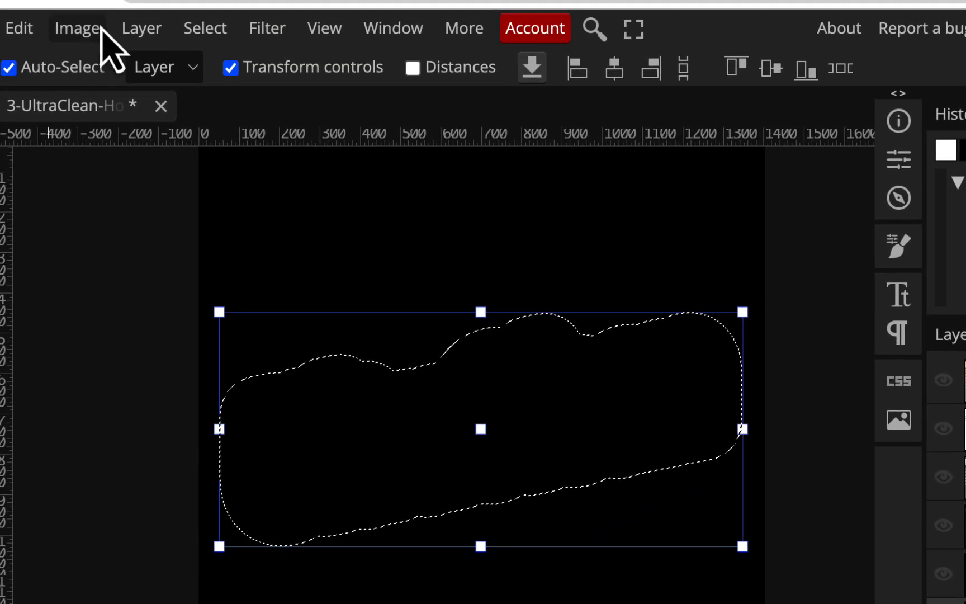
{"action": "left_click", "coordinate": [21, 31]}
{"action": "left_click", "coordinate": [89, 428]}
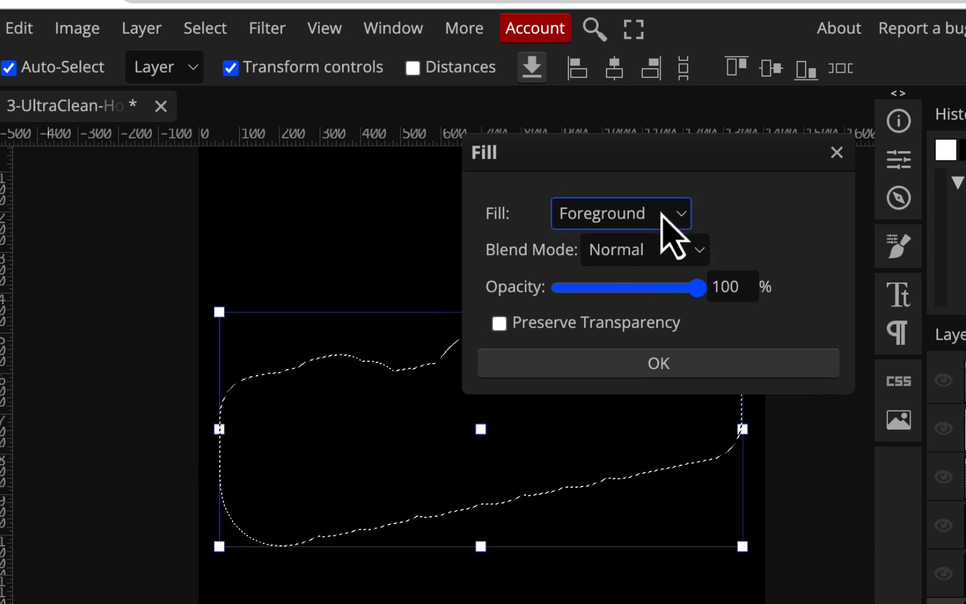
- Confirm the Fill, make Alpha 2 the active channel, and fill the title selection with white
{"action": "left_click", "coordinate": [623, 372]}
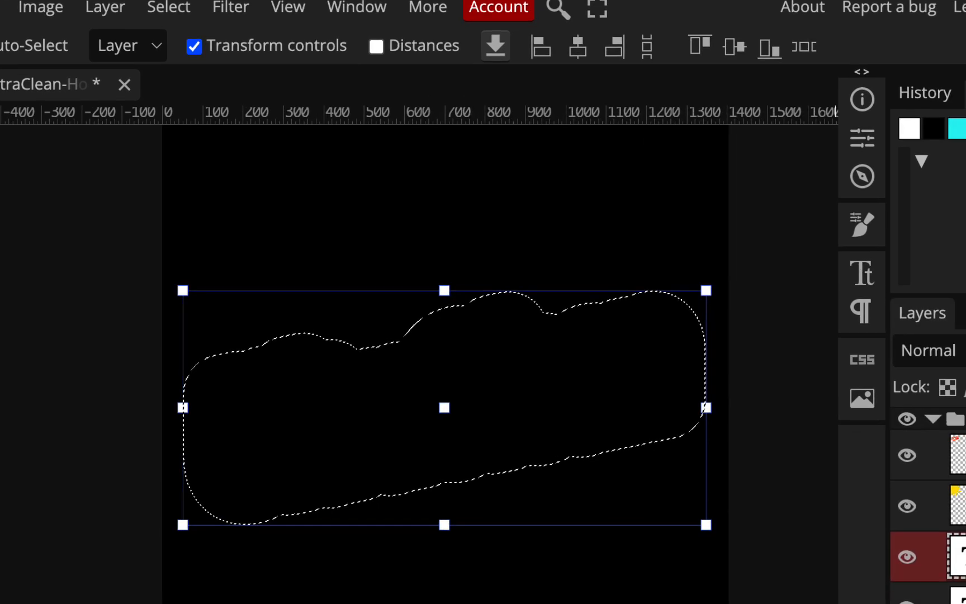
{"action": "scroll", "coordinate": [734, 534], "scroll_direction": "down", "scroll_amount": 1}
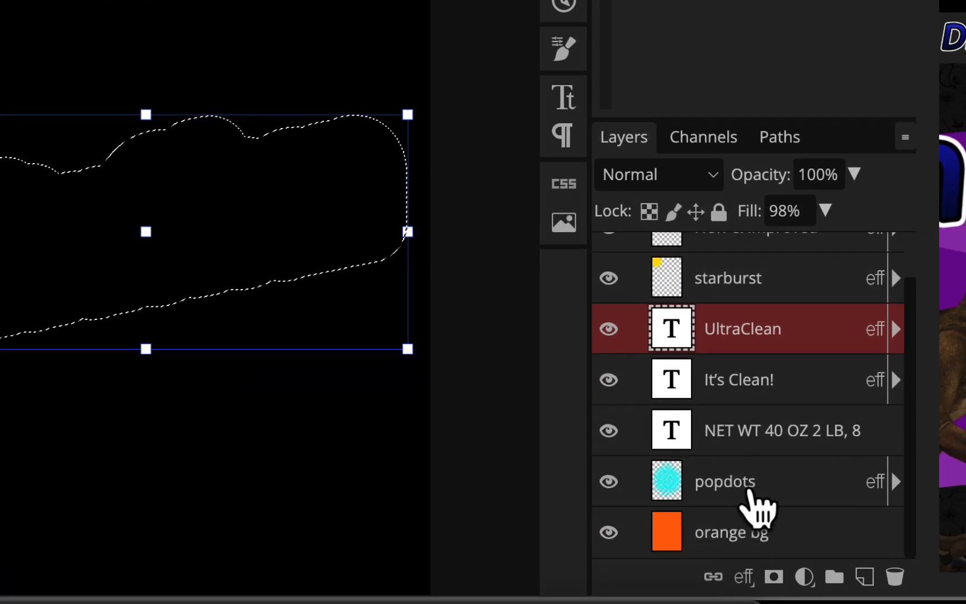
{"action": "left_click", "coordinate": [743, 485]}
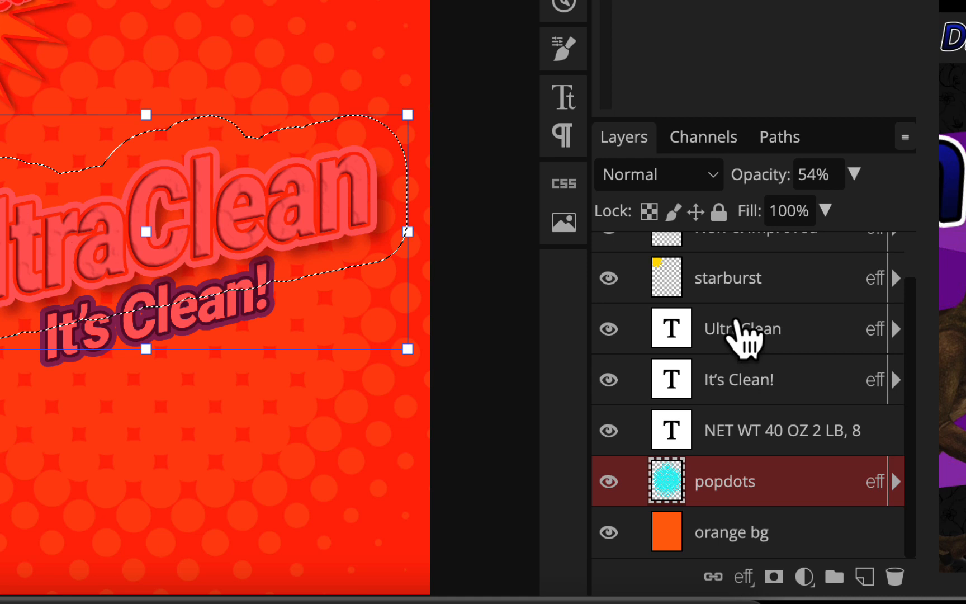
{"action": "left_click", "coordinate": [725, 138]}
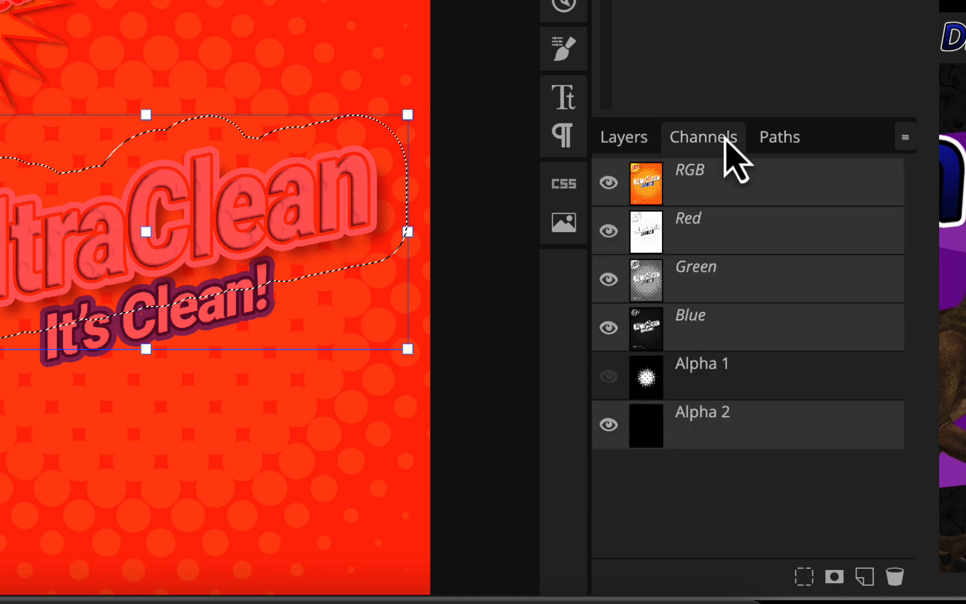
{"action": "left_click", "coordinate": [746, 431]}
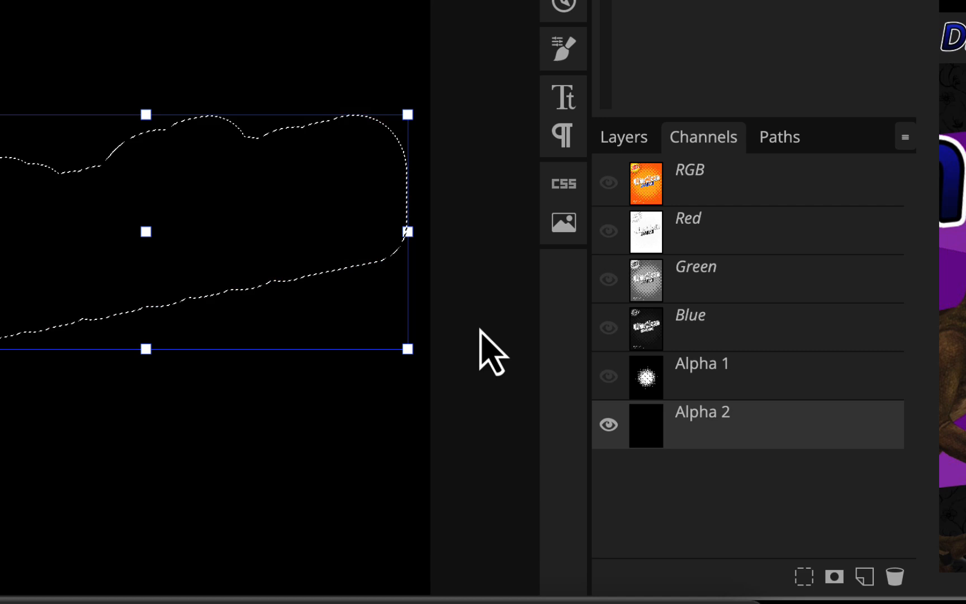
{"action": "key", "text": "alt+BackSpace"}
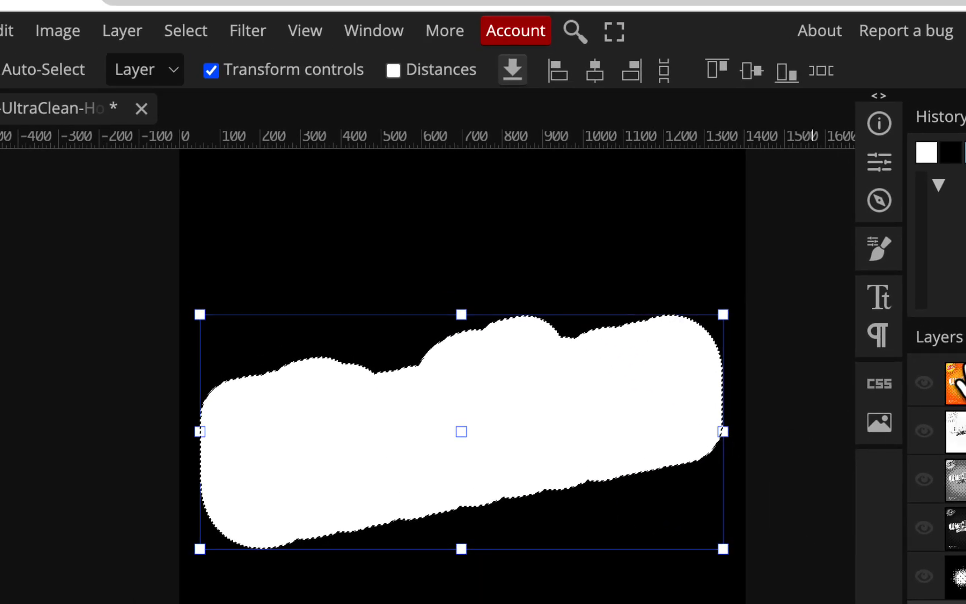
{"action": "left_click", "coordinate": [953, 338]}
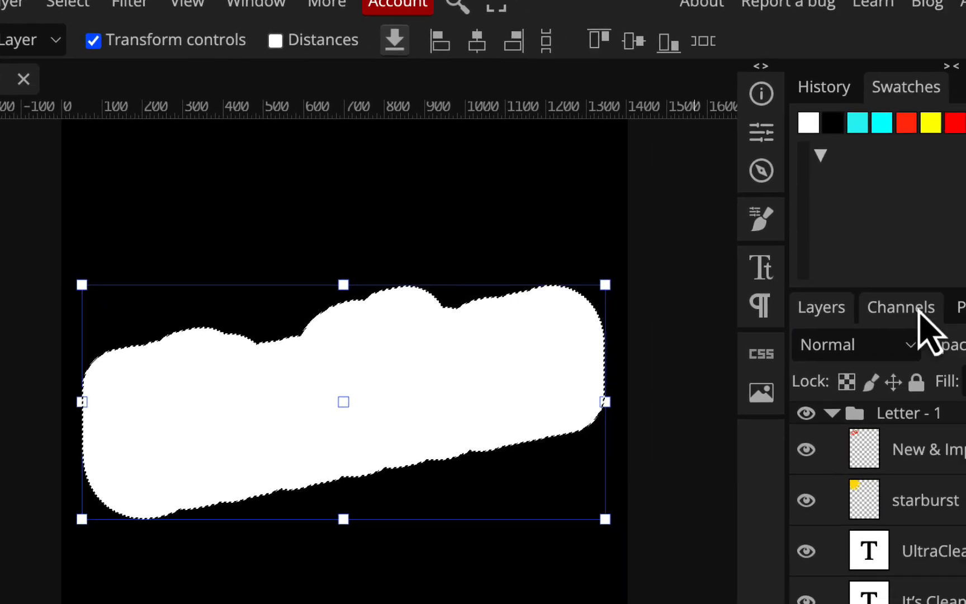
{"action": "left_click", "coordinate": [918, 309]}
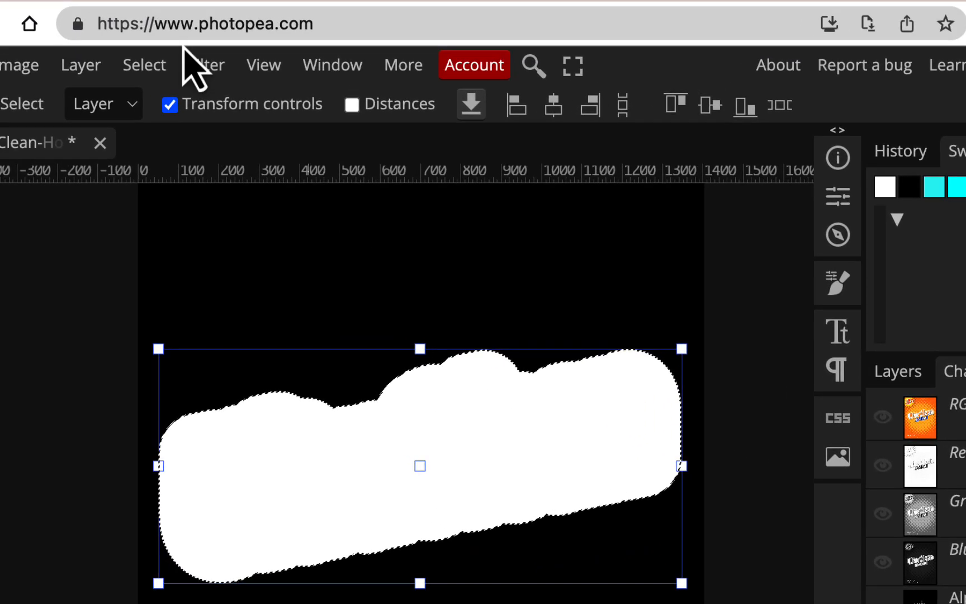
{"action": "left_click", "coordinate": [144, 65]}
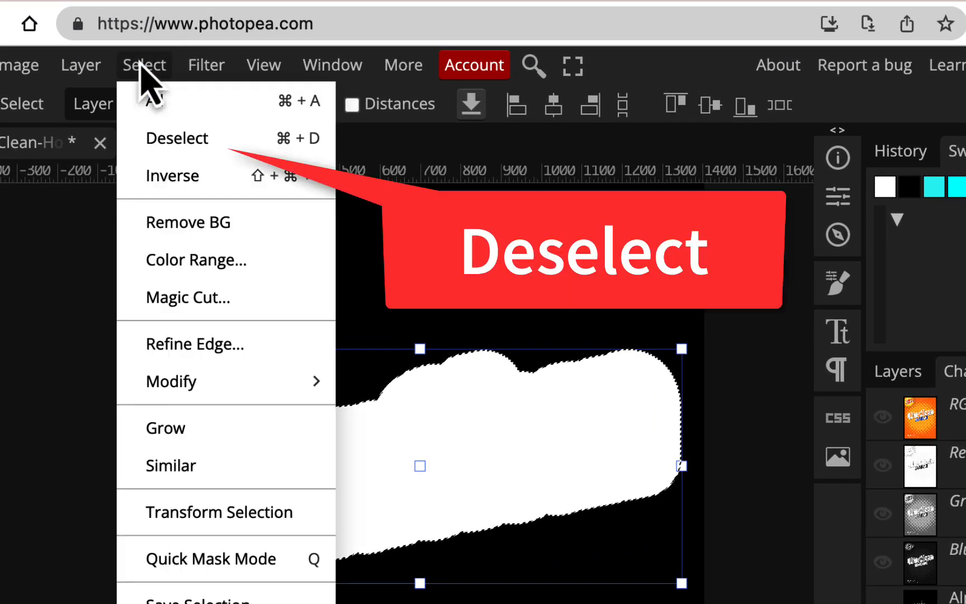
- Deselect, then blur the white shape in Alpha 2 with a 40 px Gaussian Blur
{"action": "left_click", "coordinate": [149, 138]}
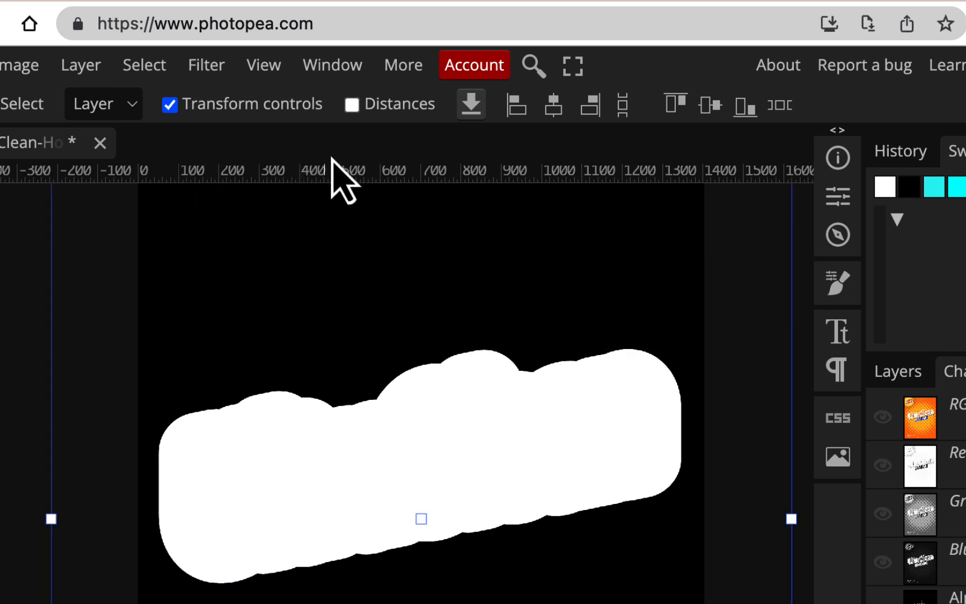
{"action": "left_click", "coordinate": [214, 66]}
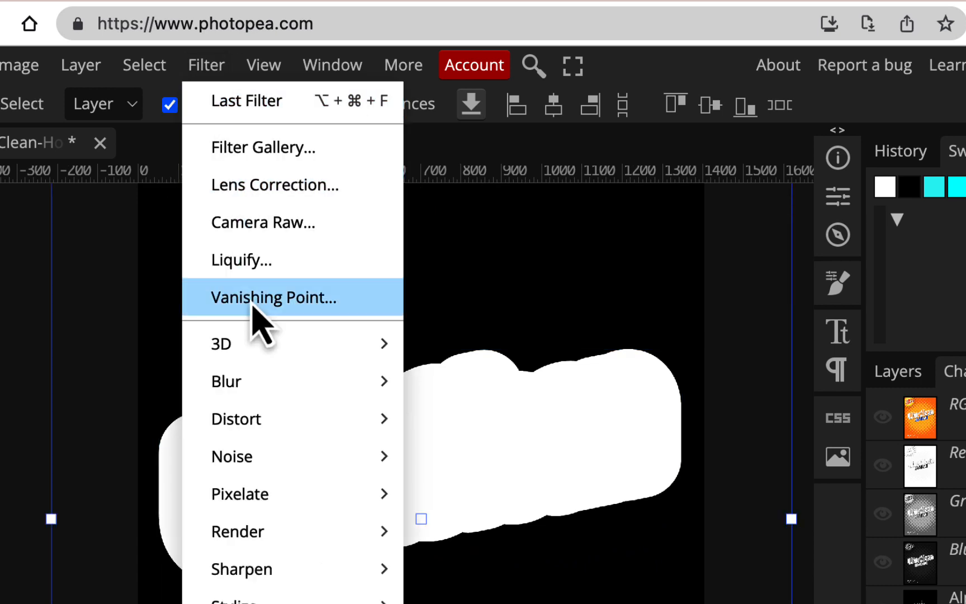
{"action": "mouse_move", "coordinate": [394, 377]}
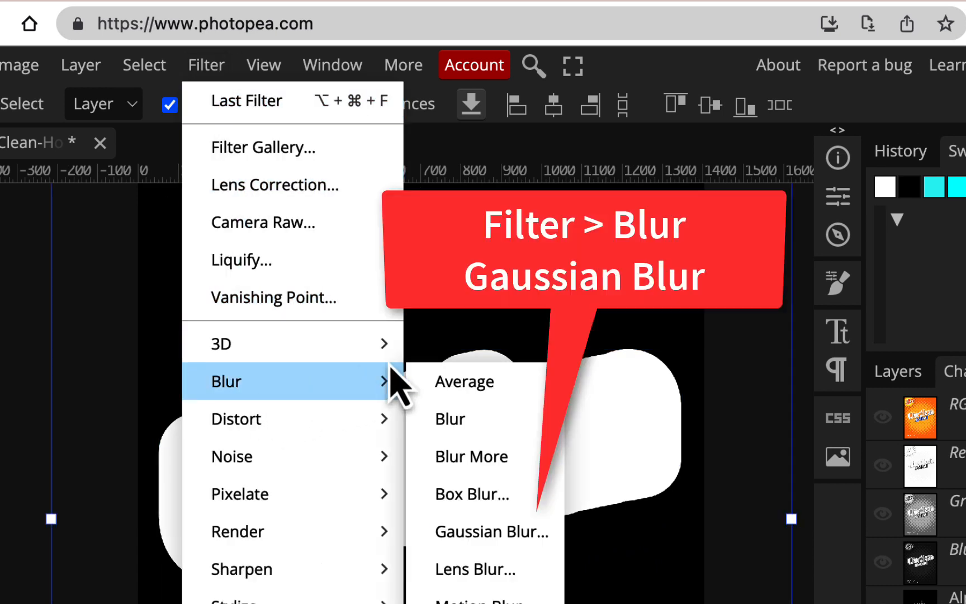
{"action": "left_click", "coordinate": [517, 534]}
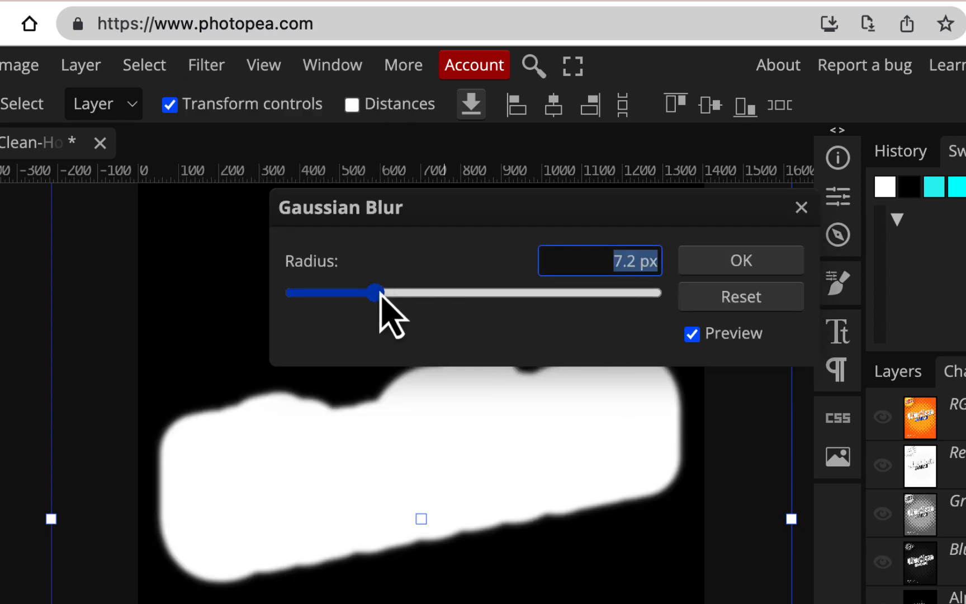
{"action": "left_click_drag", "start_coordinate": [382, 295], "coordinate": [468, 296]}
{"action": "left_click", "coordinate": [746, 260]}
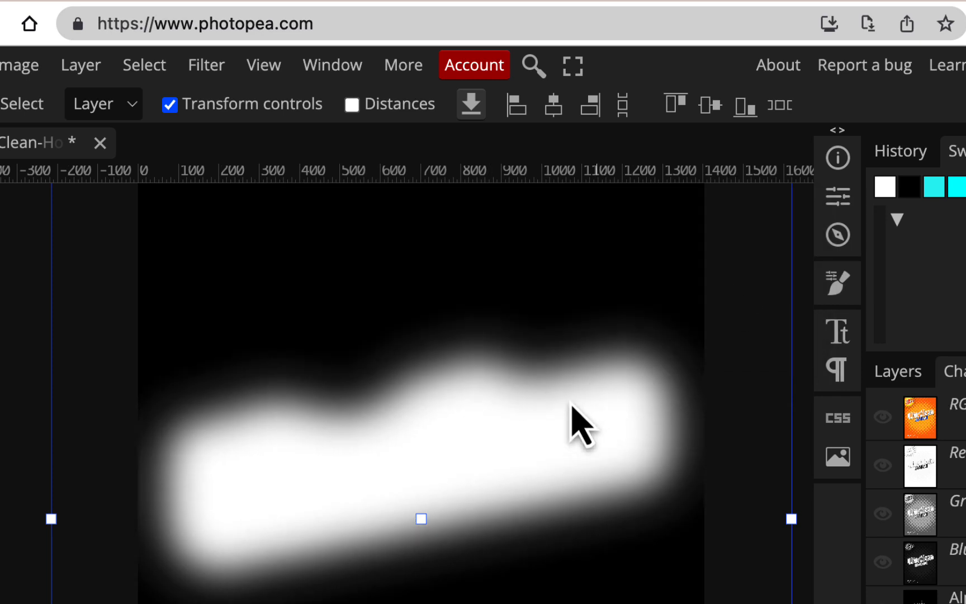
- Invert the blurred channel into a soft black blob on white
{"action": "left_click", "coordinate": [22, 66]}
{"action": "mouse_move", "coordinate": [33, 147]}
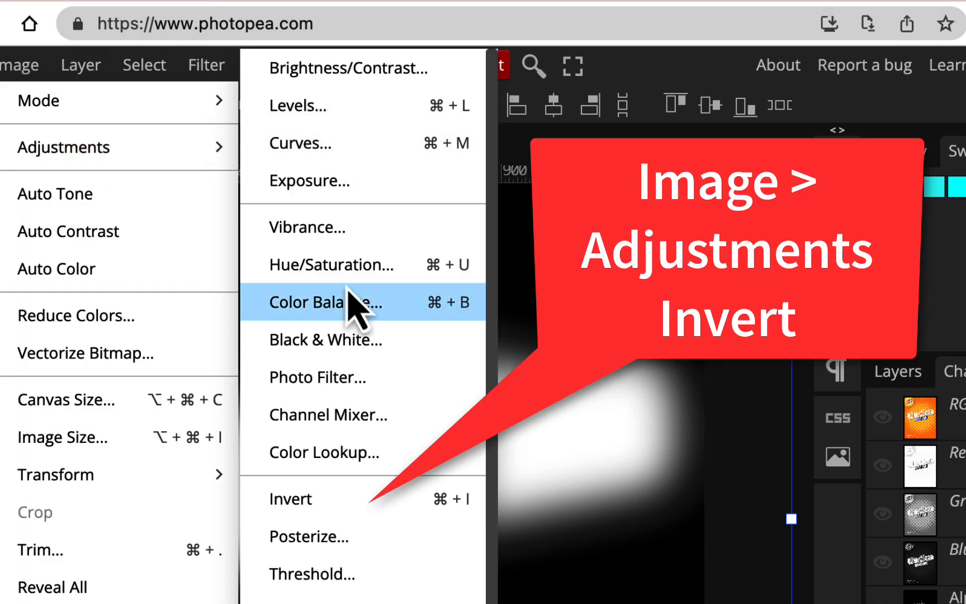
{"action": "left_click", "coordinate": [349, 499]}
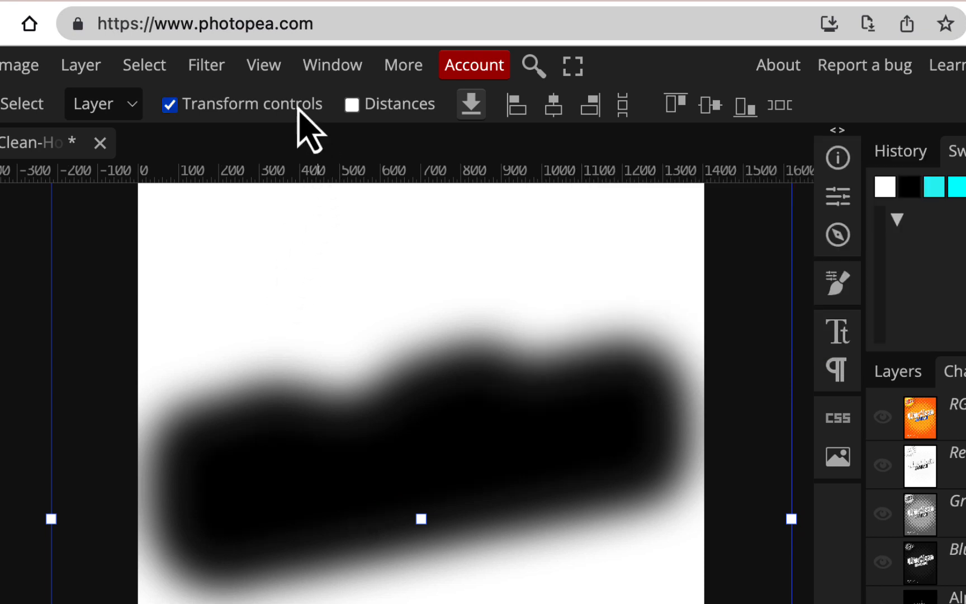
{"action": "left_click", "coordinate": [208, 68]}
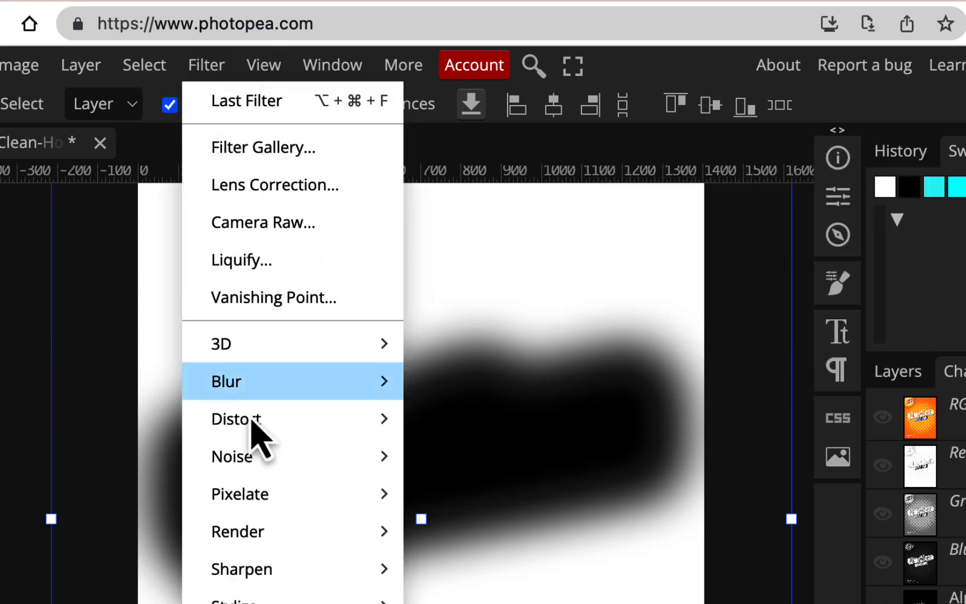
- Apply Color Halftone to the blob with a 26 px radius and Angles 1, 2 and 3 at 45°
{"action": "mouse_move", "coordinate": [274, 506]}
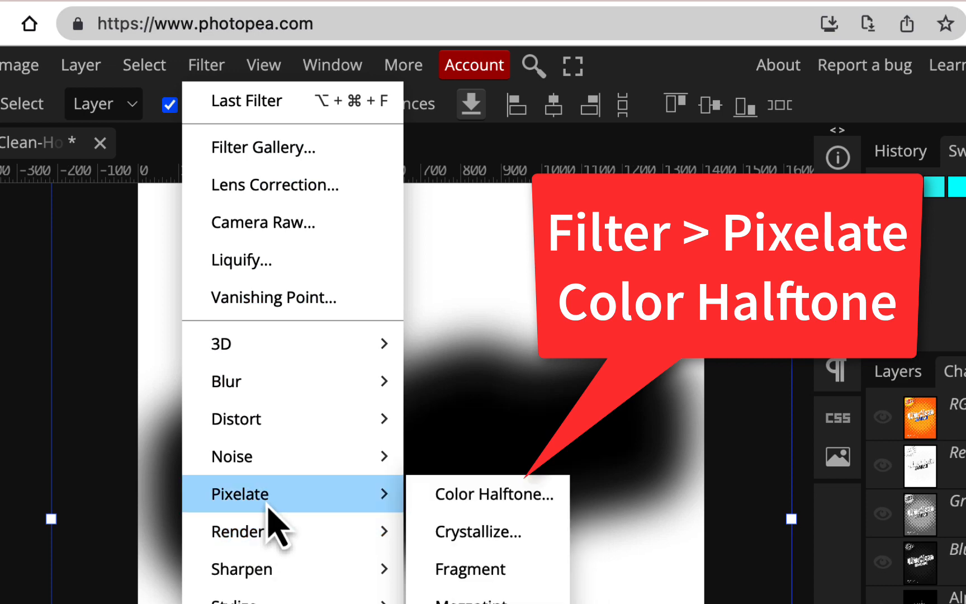
{"action": "left_click", "coordinate": [460, 495]}
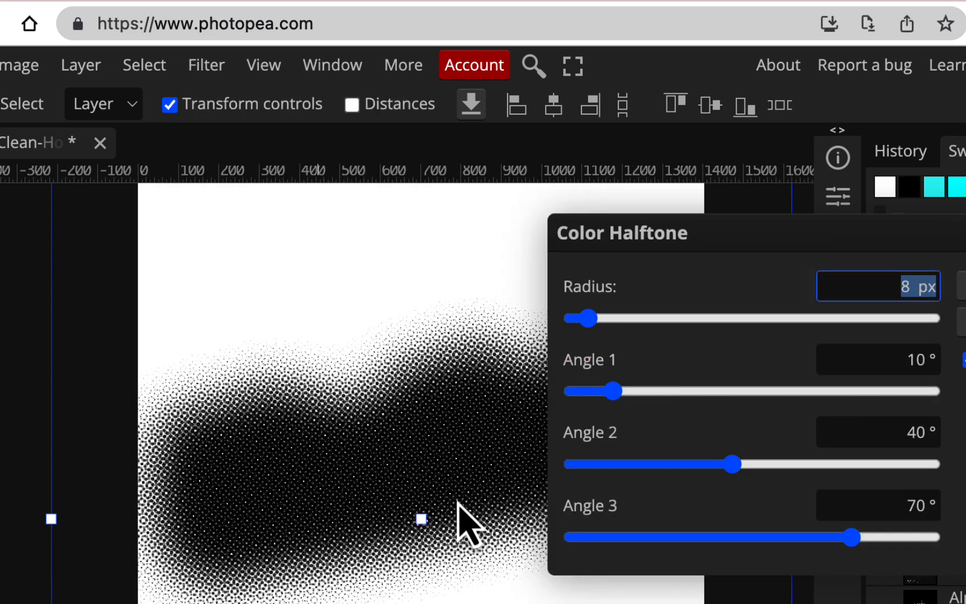
{"action": "left_click", "coordinate": [907, 363]}
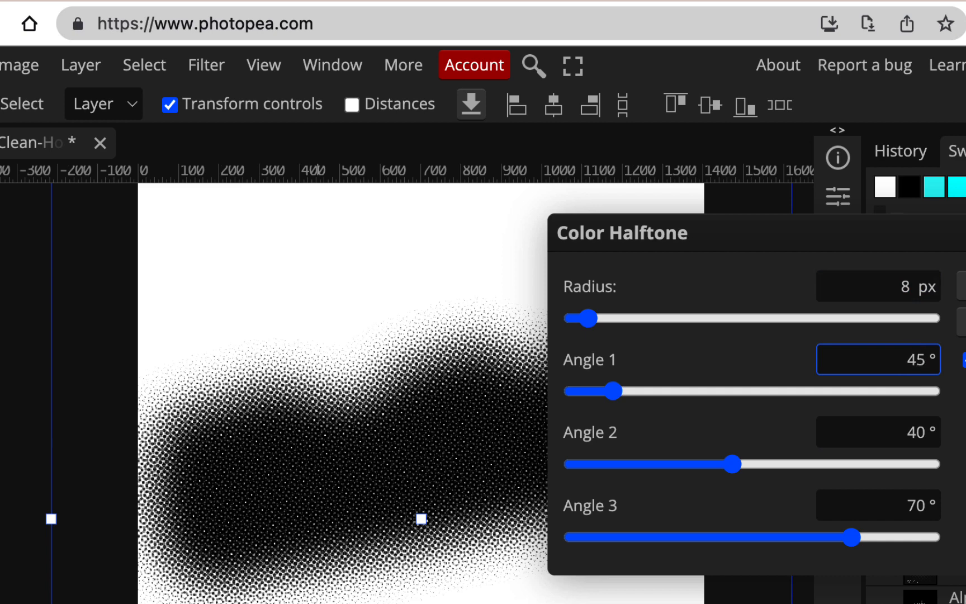
{"action": "key", "text": "Return"}
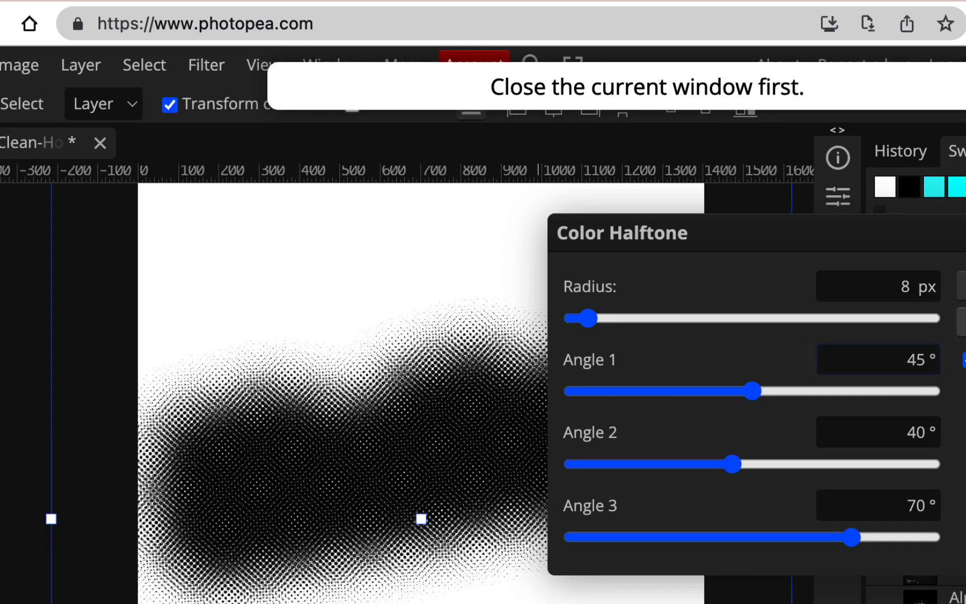
{"action": "left_click", "coordinate": [910, 431]}
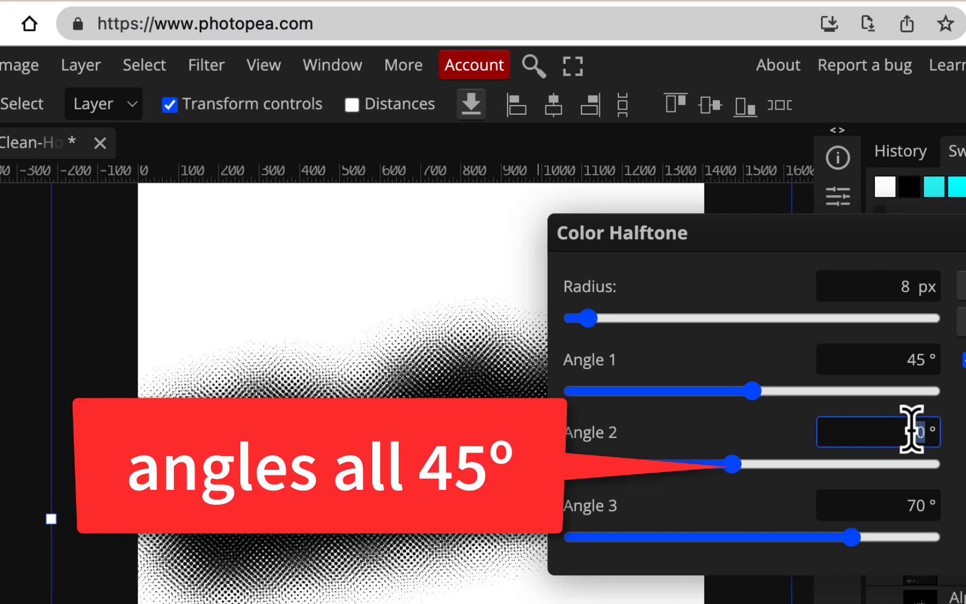
{"action": "left_click", "coordinate": [915, 504]}
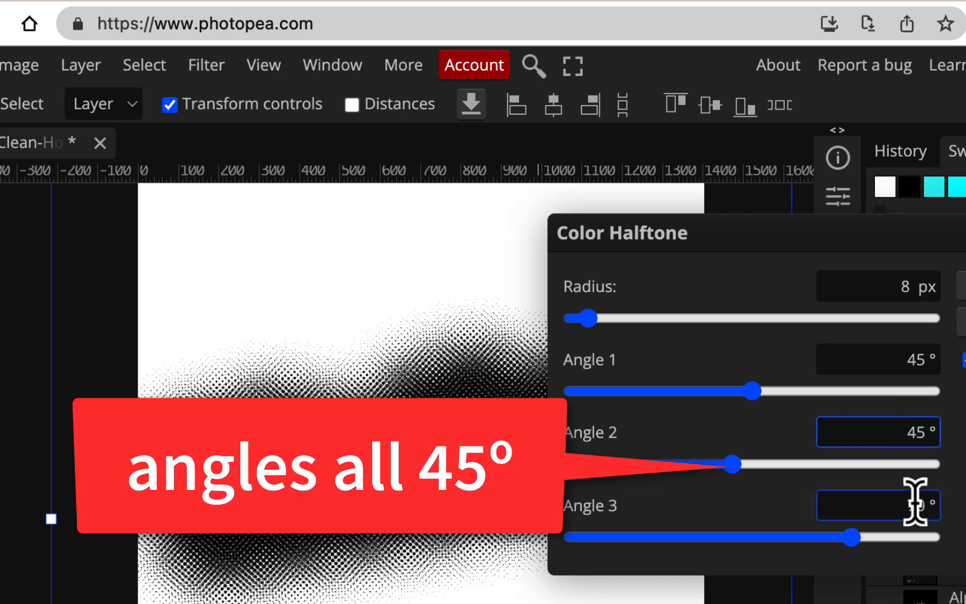
{"action": "left_click", "coordinate": [915, 503]}
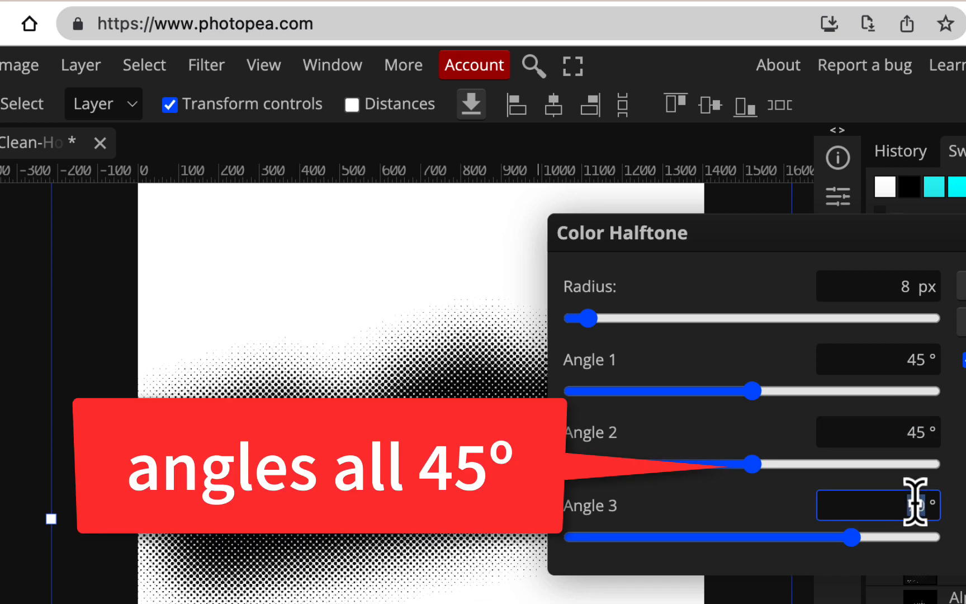
{"action": "left_click", "coordinate": [899, 286]}
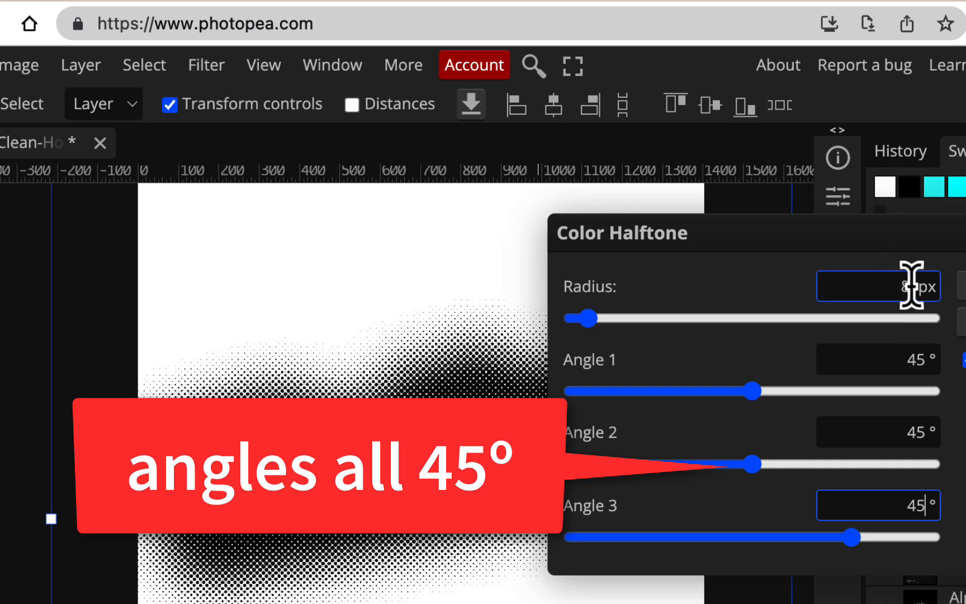
{"action": "double_click", "coordinate": [912, 286]}
{"action": "left_click_drag", "start_coordinate": [592, 318], "coordinate": [655, 321]}
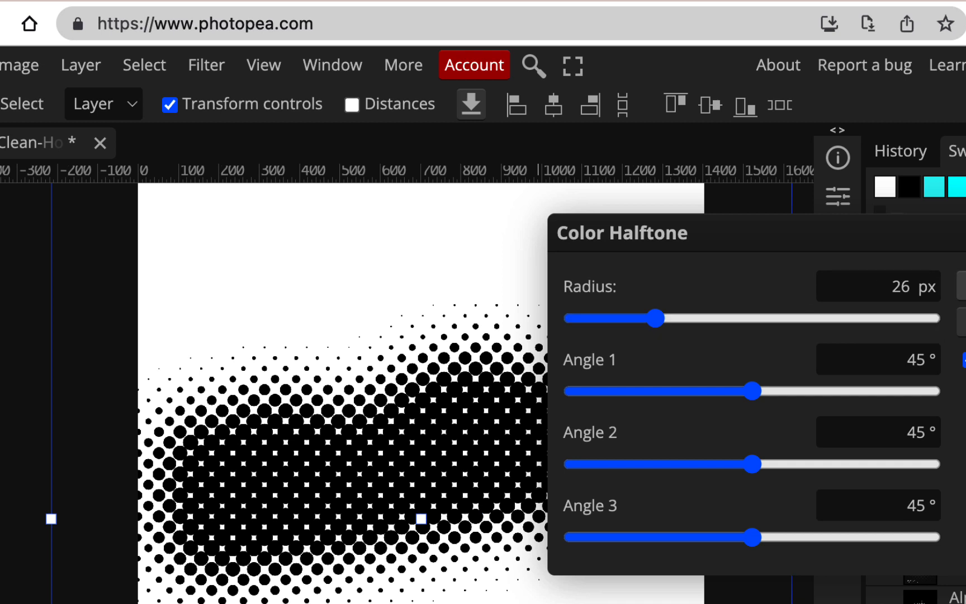
{"action": "left_click", "coordinate": [963, 286]}
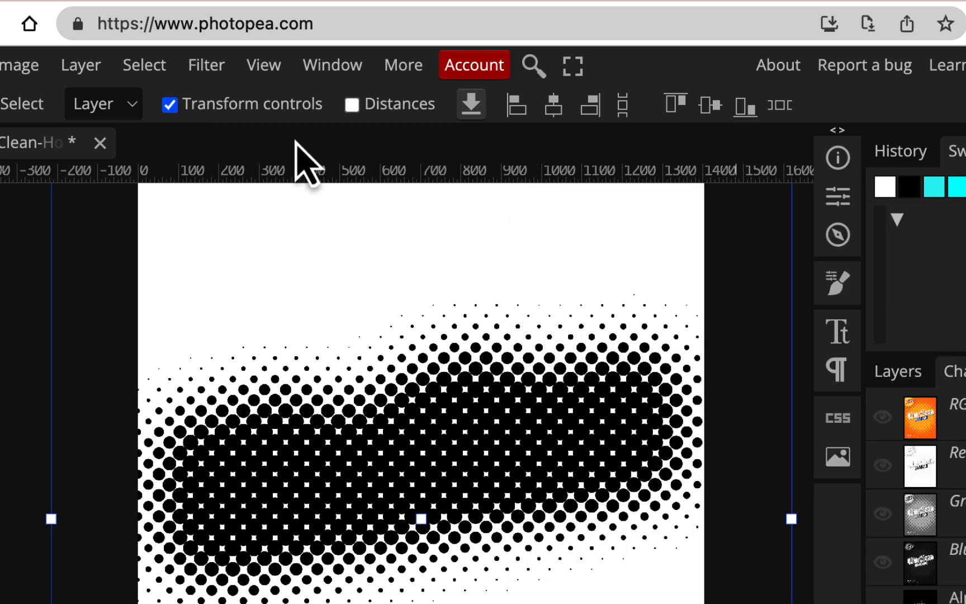
- Invert the halftone to white dots on black, load Alpha 2 as a selection, and return to RGB
{"action": "left_click", "coordinate": [29, 66]}
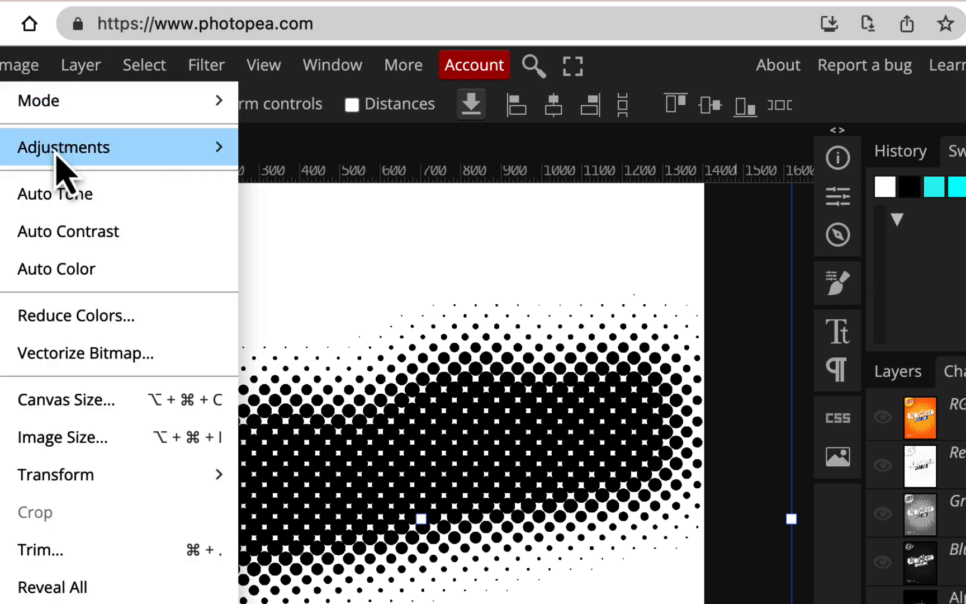
{"action": "mouse_move", "coordinate": [57, 162]}
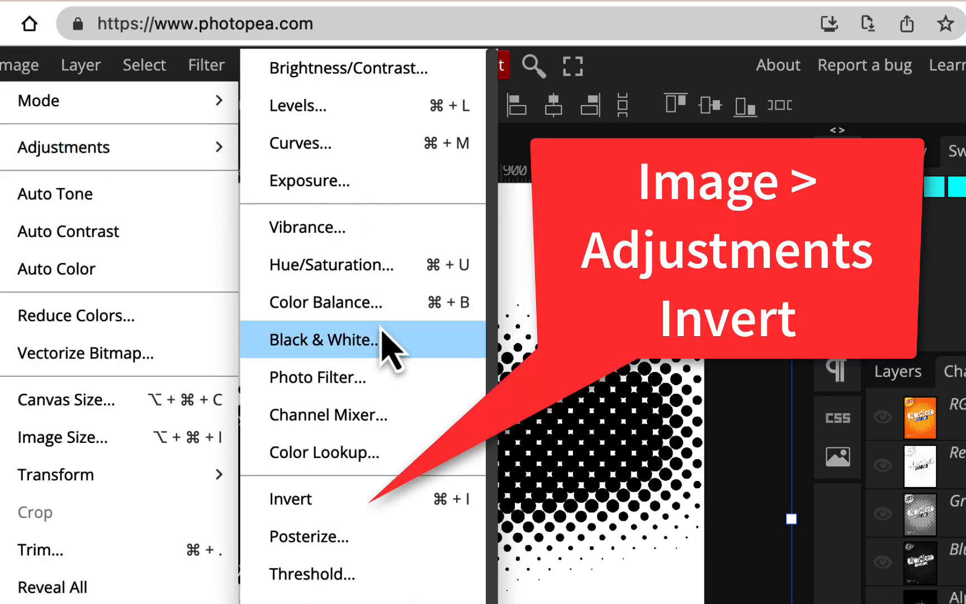
{"action": "left_click", "coordinate": [371, 499]}
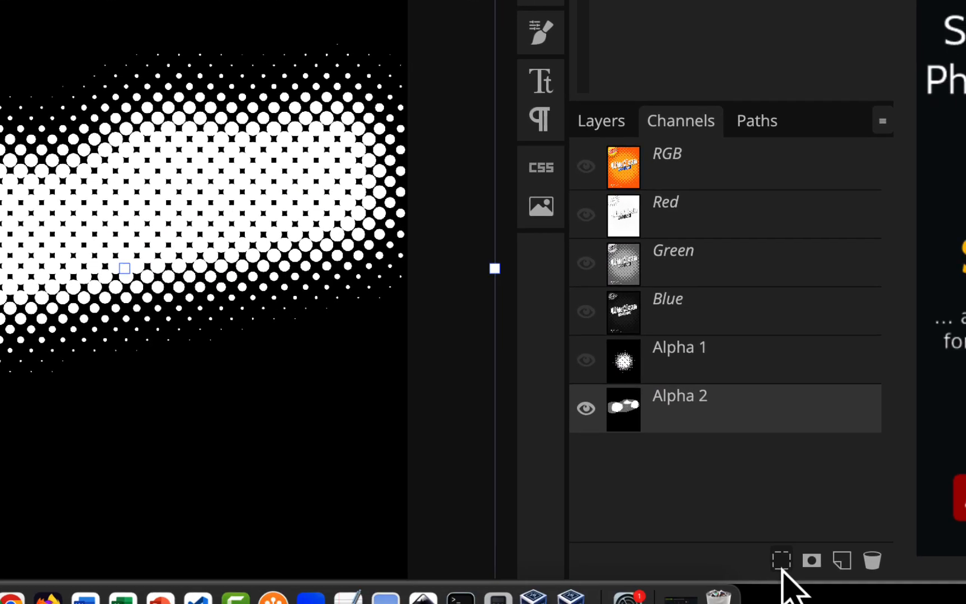
{"action": "left_click", "coordinate": [782, 562]}
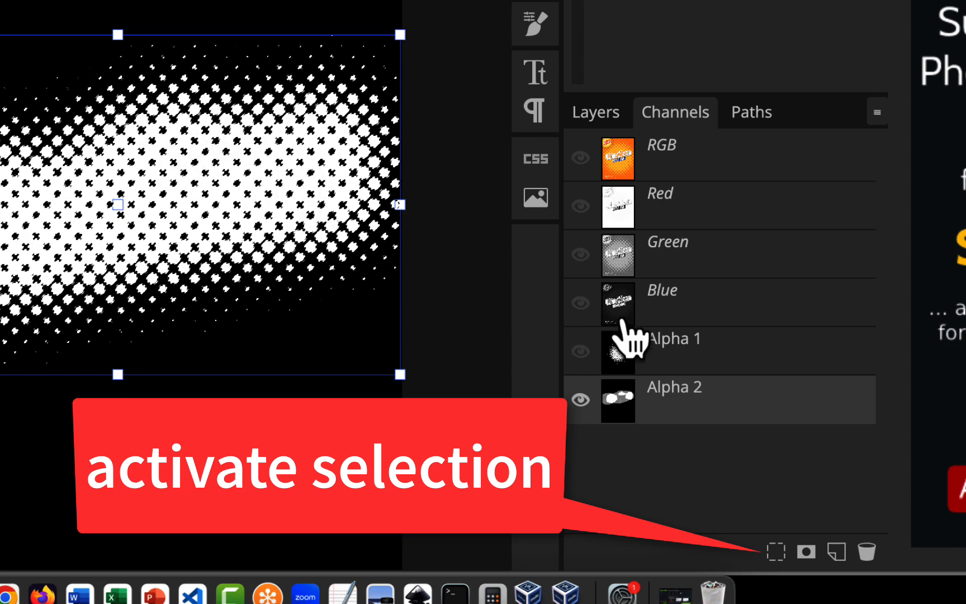
{"action": "left_click", "coordinate": [733, 166]}
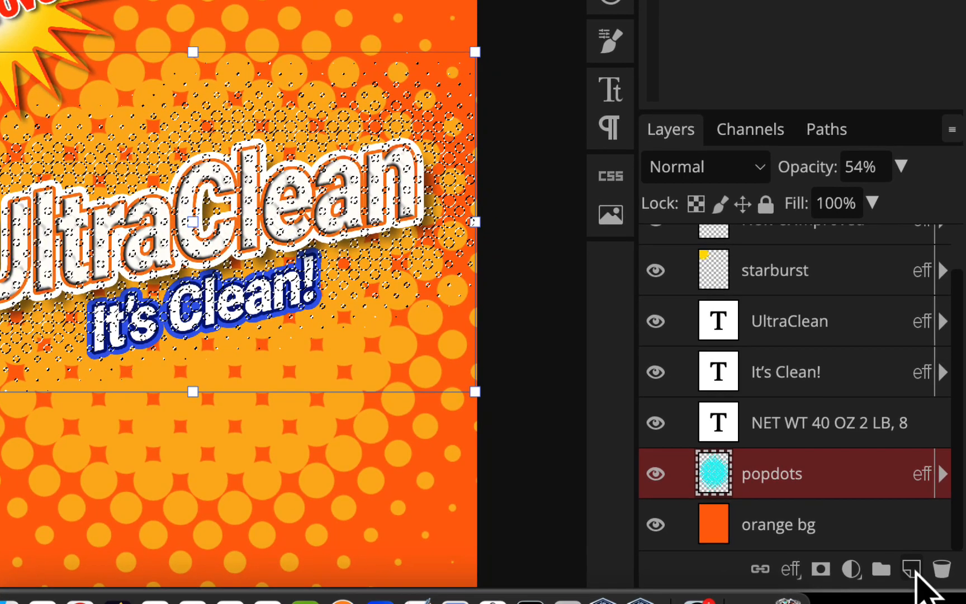
- Add a new layer above popdots and name it popdots-text
{"action": "left_click", "coordinate": [946, 603]}
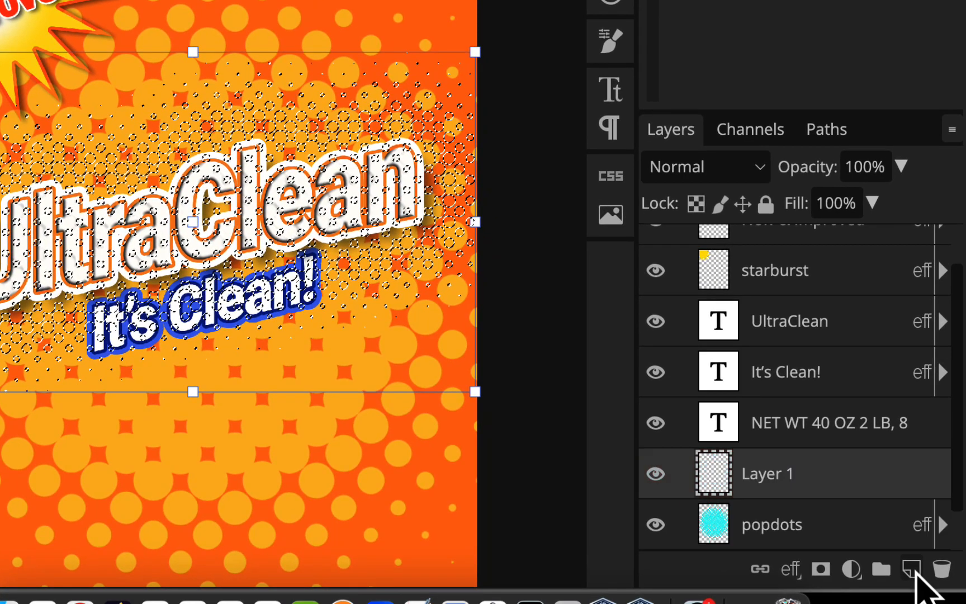
{"action": "double_click", "coordinate": [774, 474]}
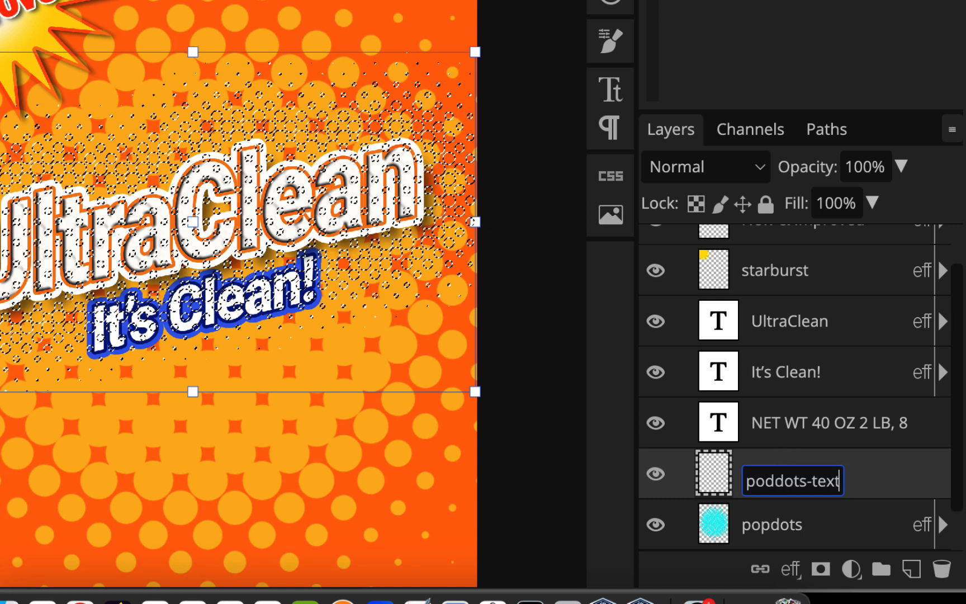
{"action": "key", "text": "BackSpace"}
{"action": "type", "text": "p"}
{"action": "key", "text": "Return"}
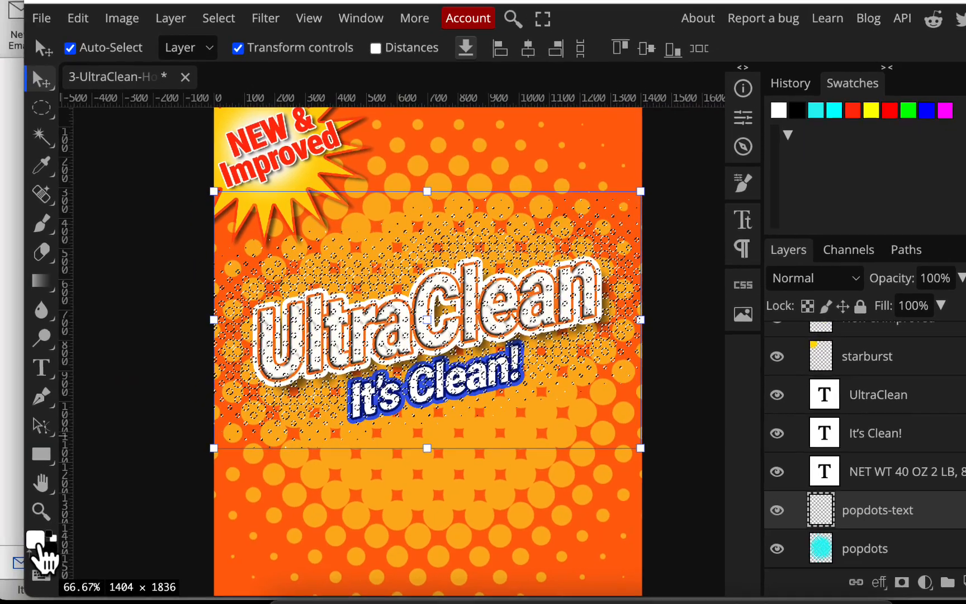
- Set the foreground colour to light blue 7facfa
{"action": "left_click", "coordinate": [41, 538]}
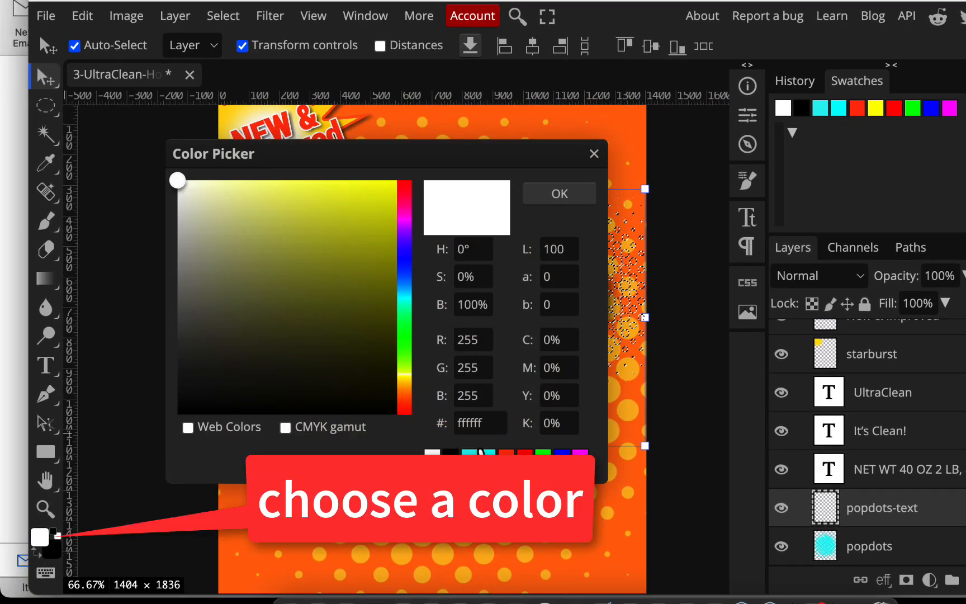
{"action": "left_click", "coordinate": [474, 452]}
{"action": "left_click", "coordinate": [408, 273]}
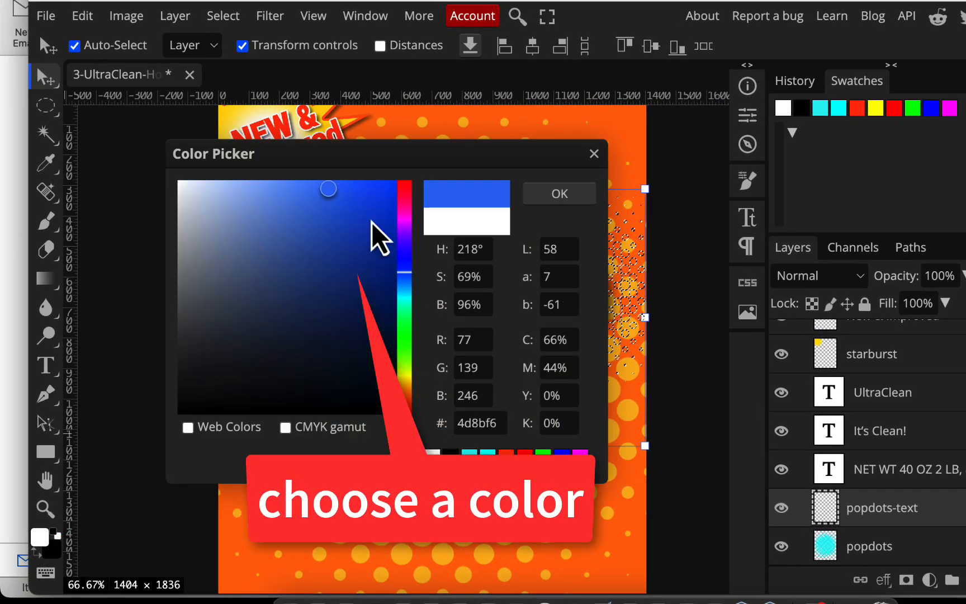
{"action": "left_click_drag", "start_coordinate": [326, 187], "coordinate": [291, 189]}
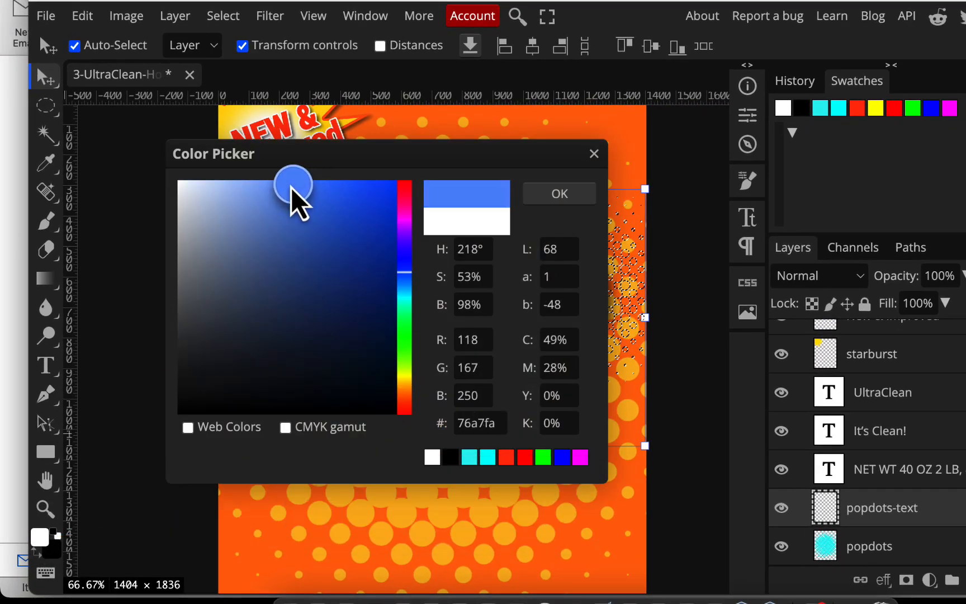
{"action": "left_click", "coordinate": [578, 196]}
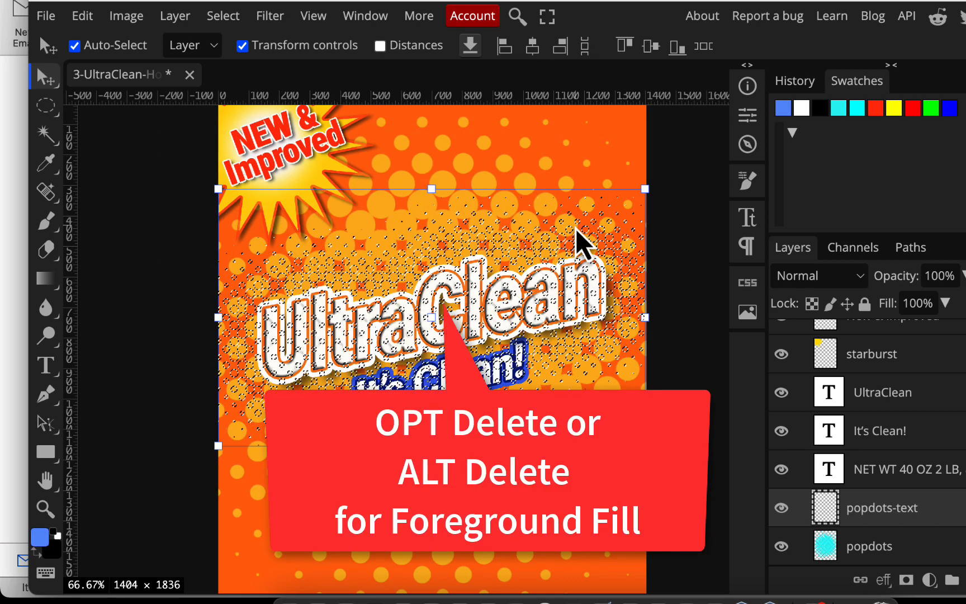
- Fill the halftone dot selection with the light blue, then deselect
{"action": "key", "text": "alt+BackSpace"}
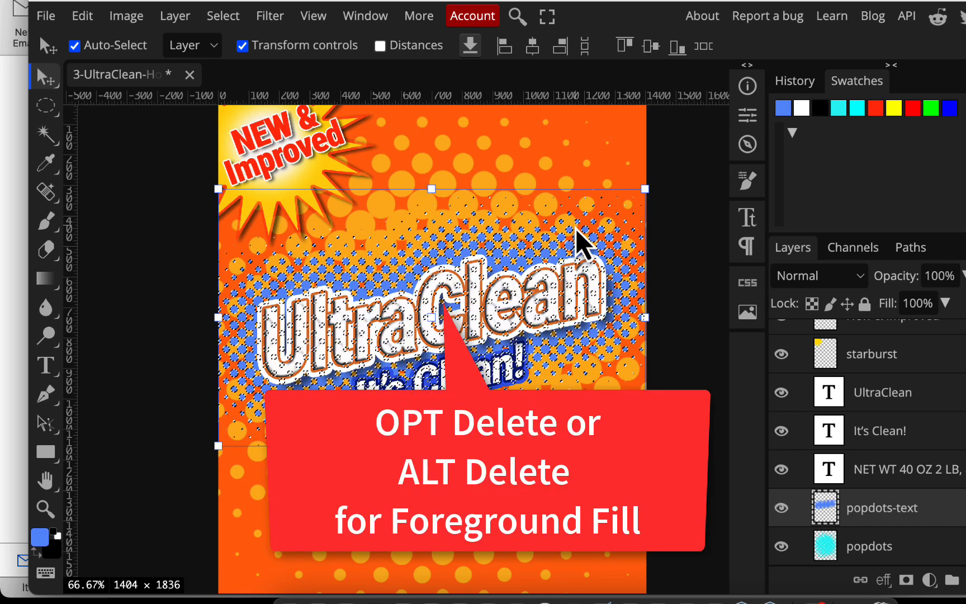
{"action": "left_click", "coordinate": [688, 365]}
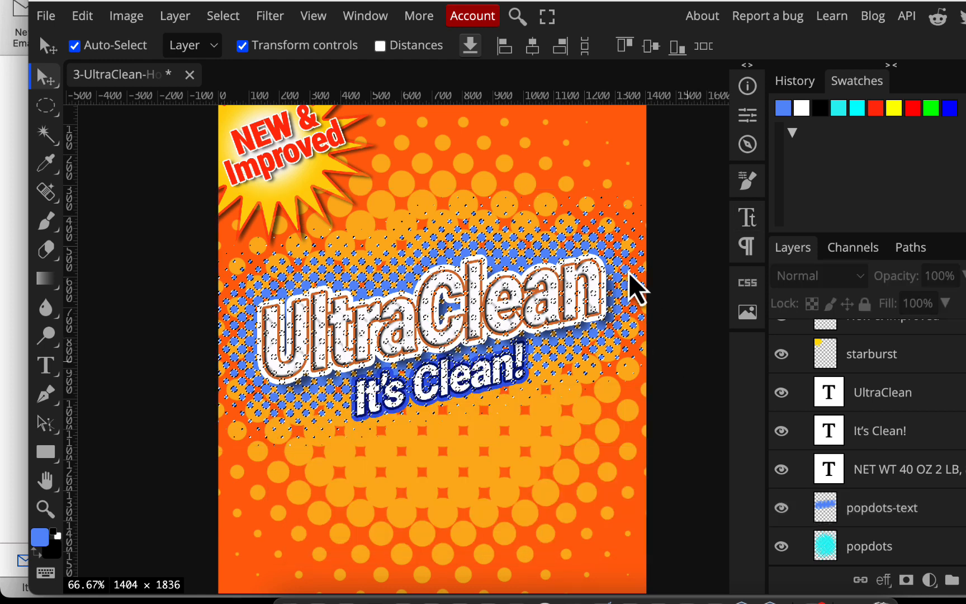
{"action": "key", "text": "ctrl+d"}
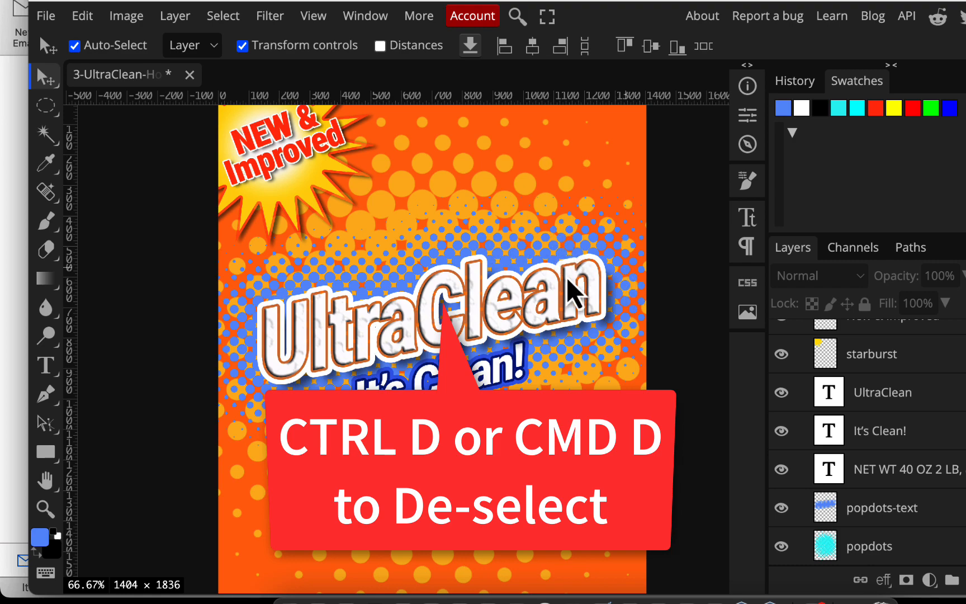
- Select the UltraClean title layer and expand its effects list in the Layers panel
{"action": "left_click", "coordinate": [478, 292]}
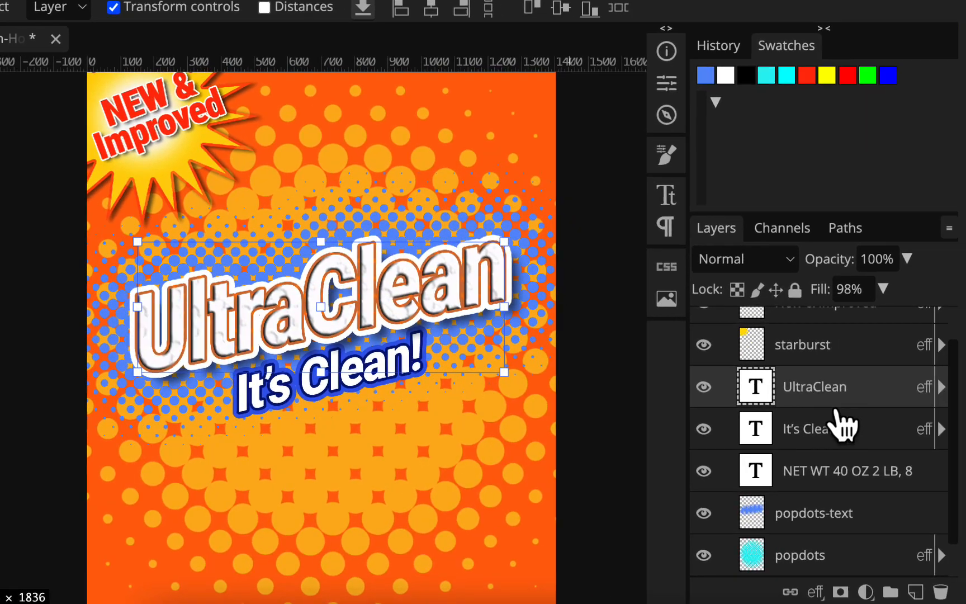
{"action": "left_click", "coordinate": [941, 386]}
{"action": "scroll", "coordinate": [934, 441], "scroll_direction": "down", "scroll_amount": 3}
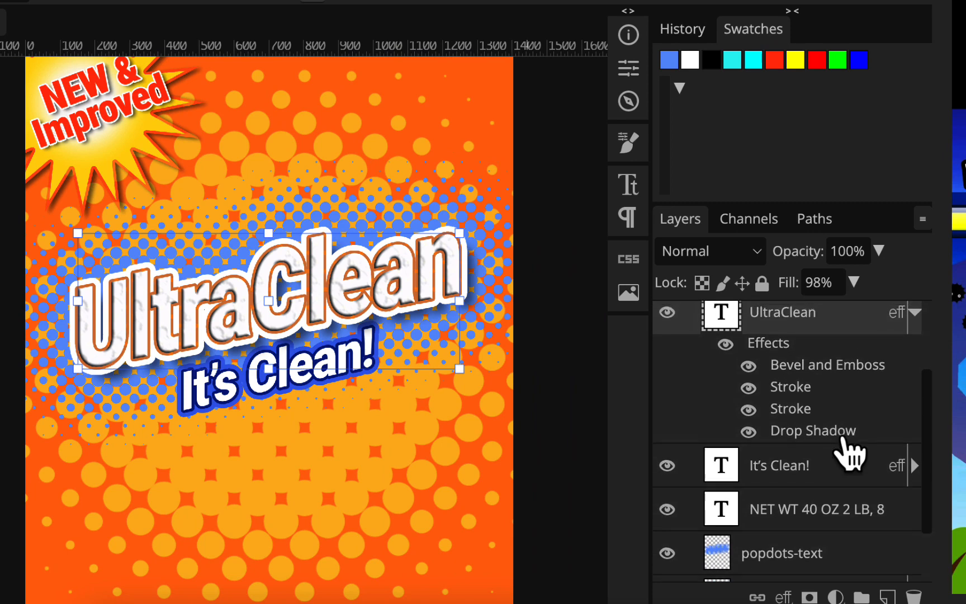
{"action": "scroll", "coordinate": [846, 448], "scroll_direction": "up", "scroll_amount": 2}
{"action": "scroll", "coordinate": [841, 447], "scroll_direction": "down", "scroll_amount": 2}
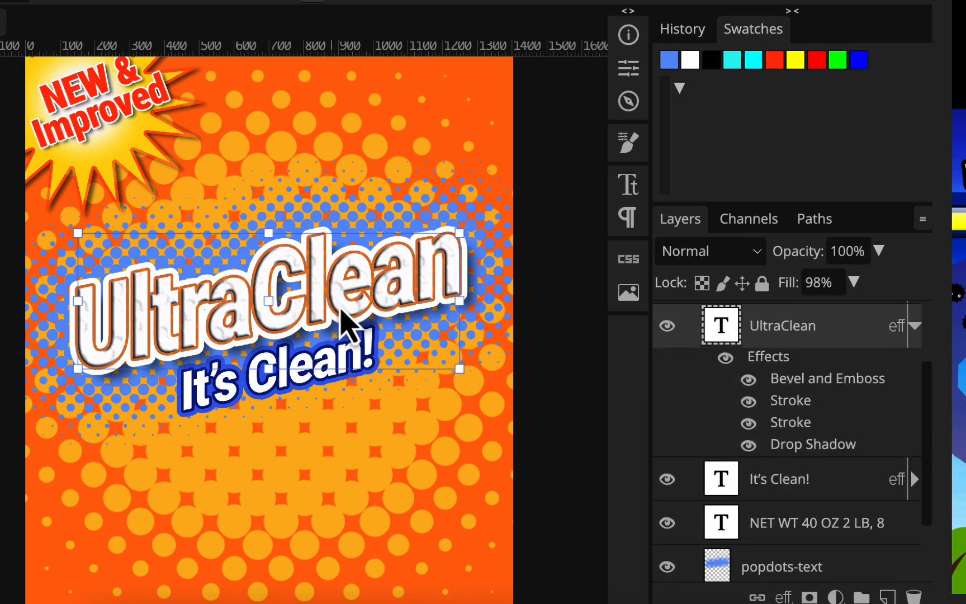
{"action": "scroll", "coordinate": [346, 319], "scroll_direction": "down", "scroll_amount": 1}
{"action": "scroll", "coordinate": [346, 318], "scroll_direction": "right", "scroll_amount": 1}
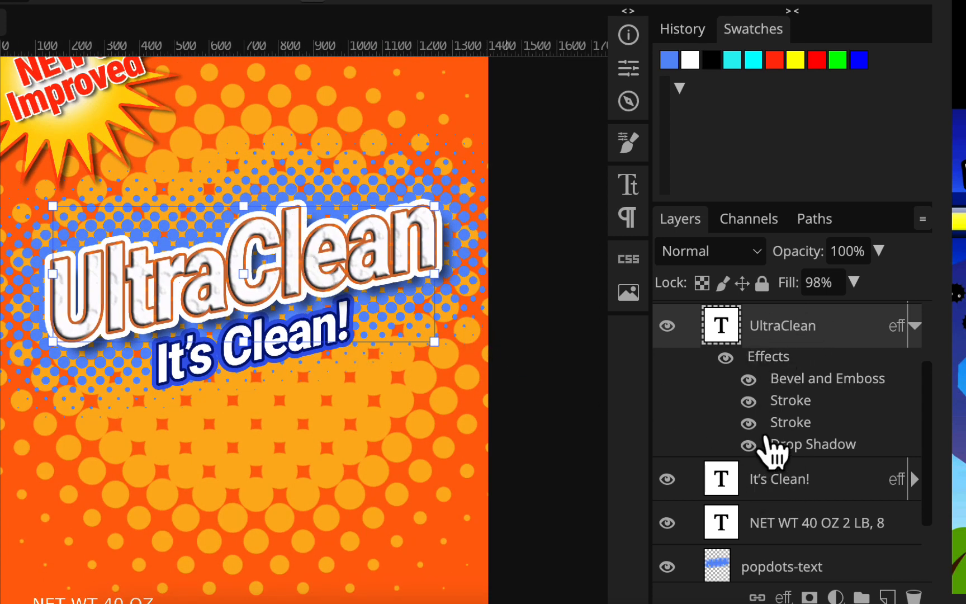
{"action": "scroll", "coordinate": [772, 449], "scroll_direction": "down", "scroll_amount": 4}
{"action": "scroll", "coordinate": [820, 442], "scroll_direction": "up", "scroll_amount": 3}
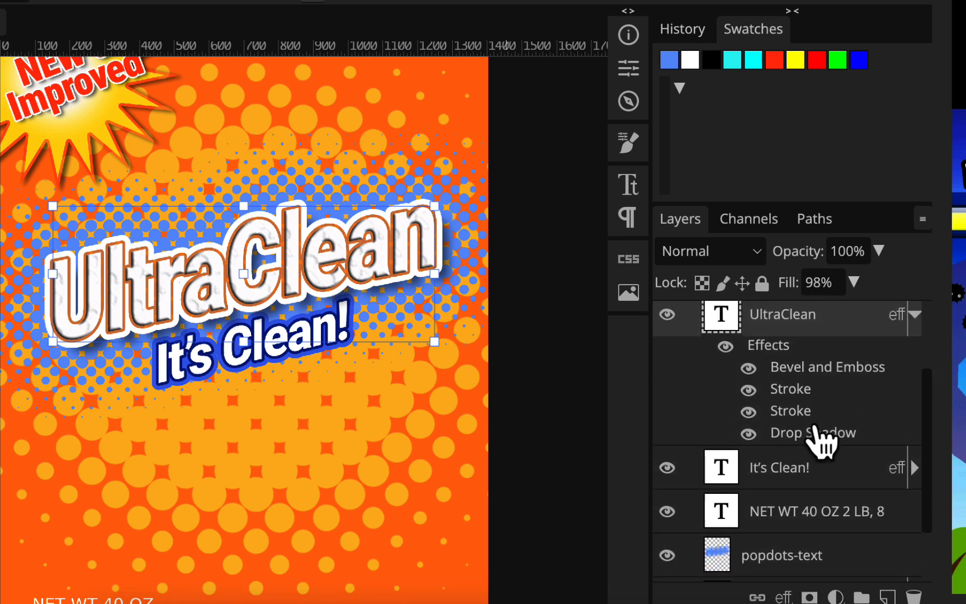
- Add a Color Overlay in deep blue 215af6 to the UltraClean title layer
{"action": "double_click", "coordinate": [783, 353]}
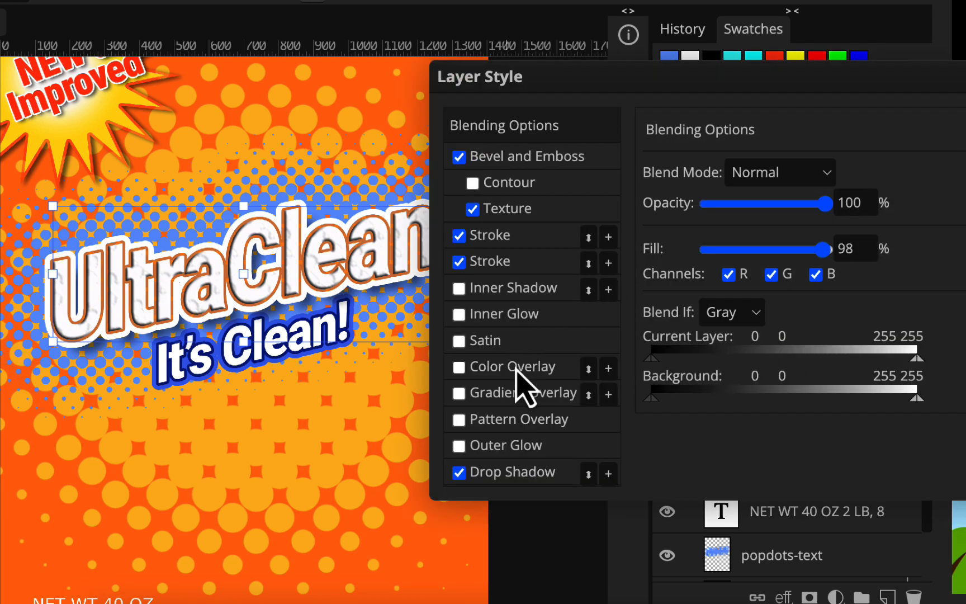
{"action": "left_click", "coordinate": [471, 371]}
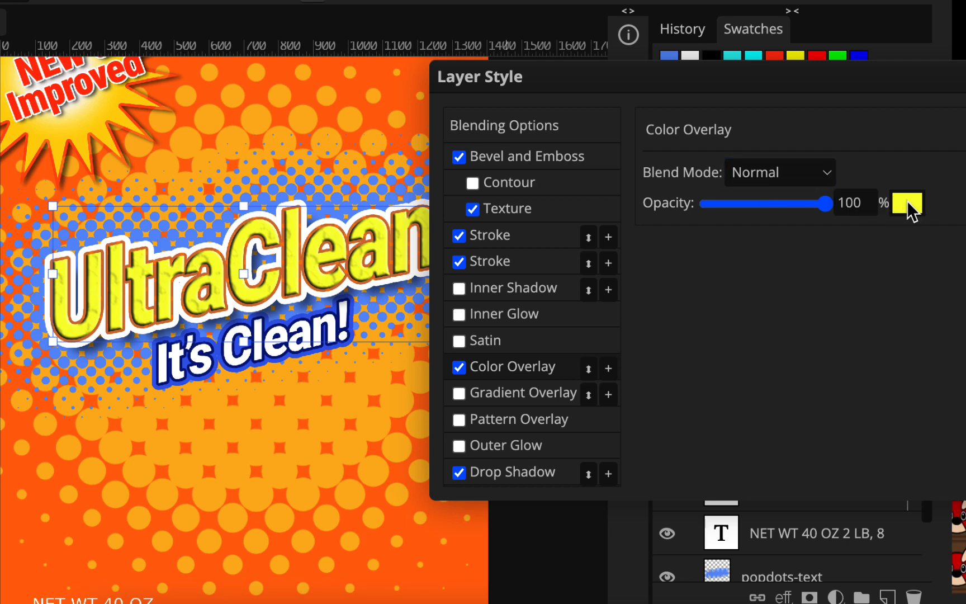
{"action": "left_click", "coordinate": [909, 211]}
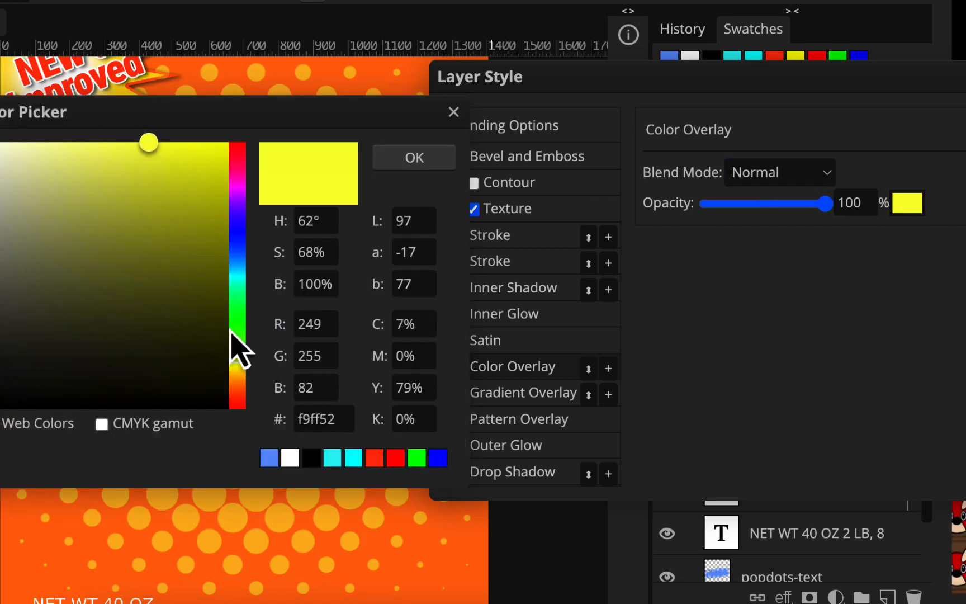
{"action": "left_click_drag", "start_coordinate": [52, 112], "coordinate": [418, 154]}
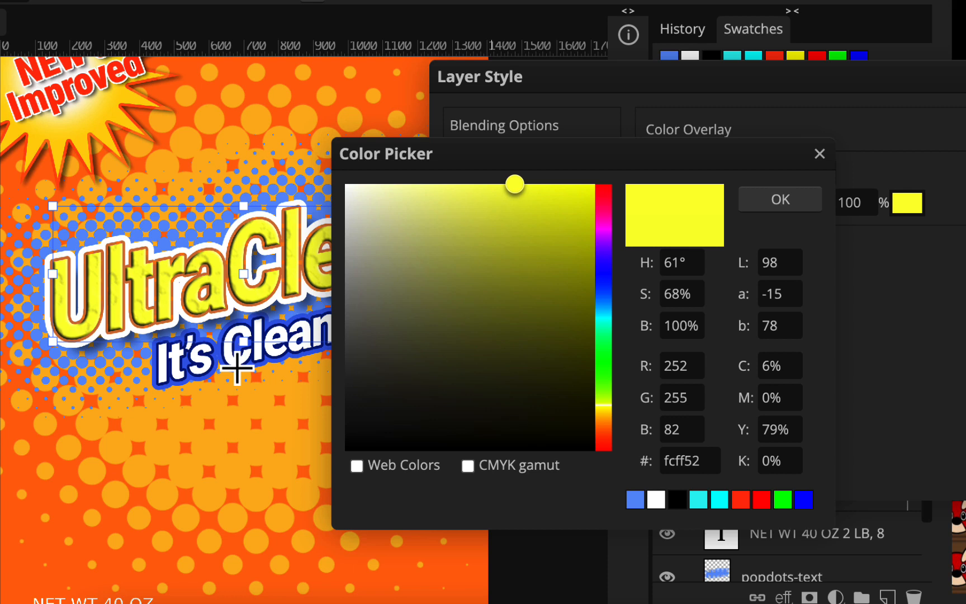
{"action": "left_click", "coordinate": [237, 368]}
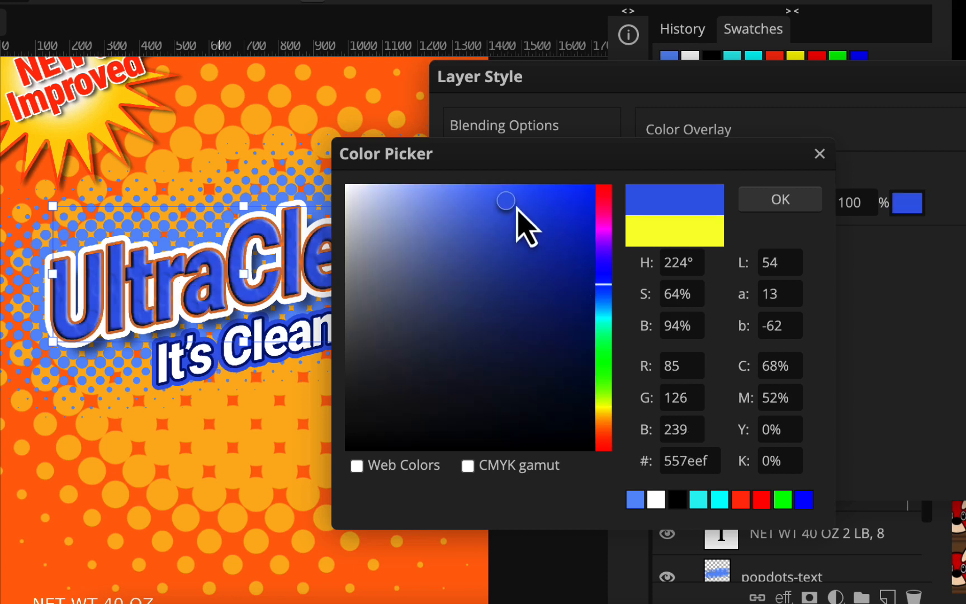
{"action": "left_click", "coordinate": [544, 201]}
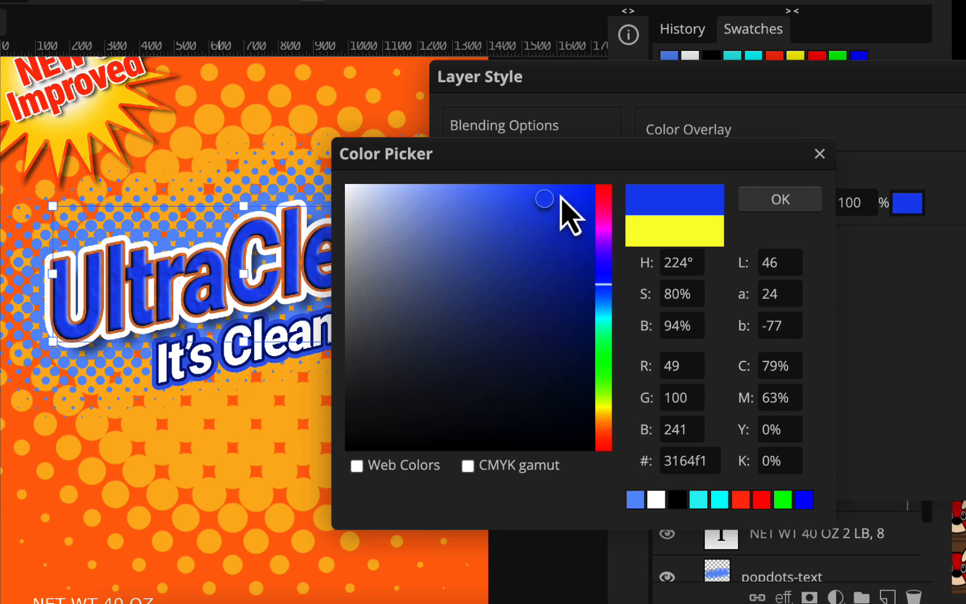
{"action": "left_click", "coordinate": [561, 195]}
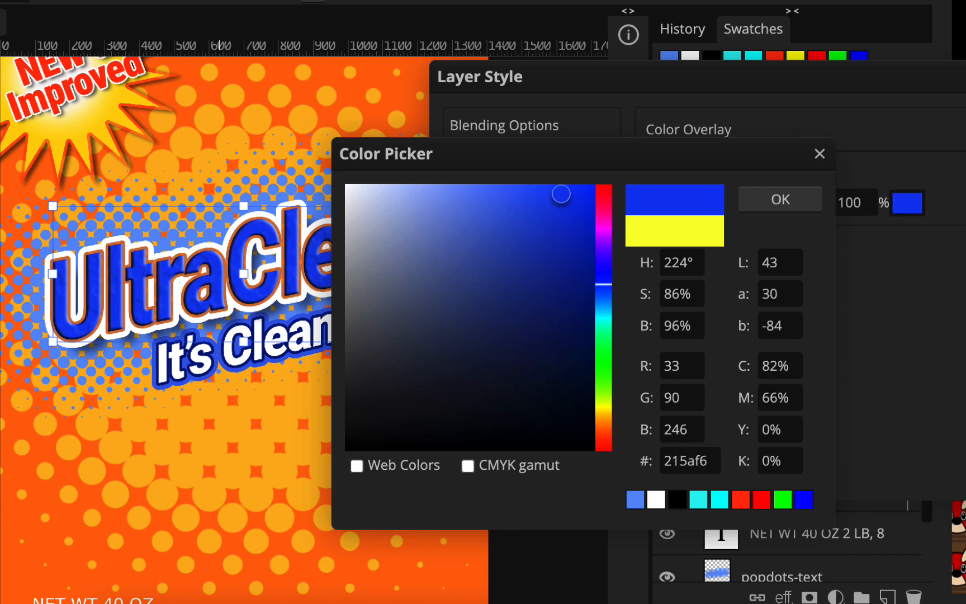
{"action": "left_click", "coordinate": [771, 202]}
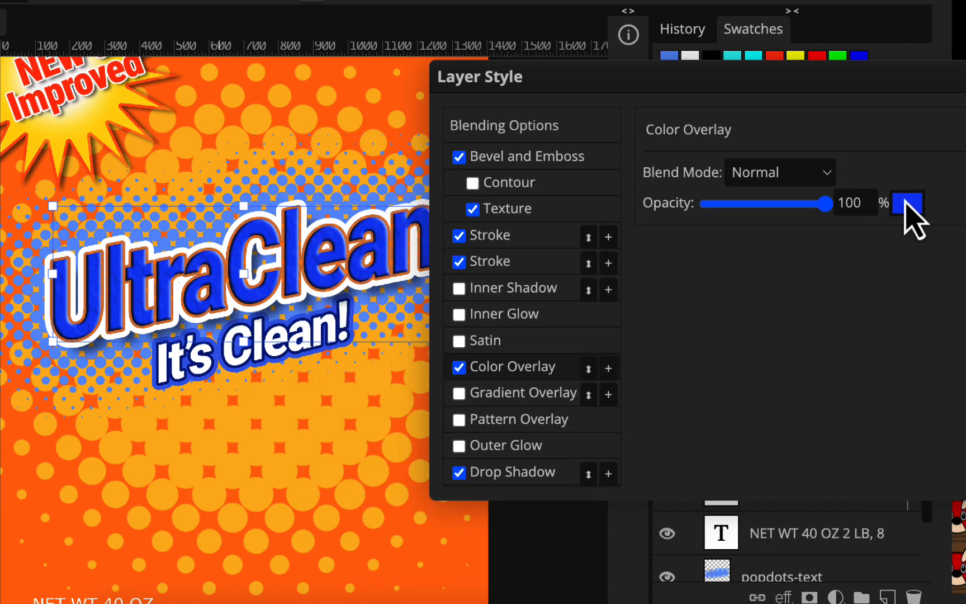
{"action": "left_click", "coordinate": [965, 124]}
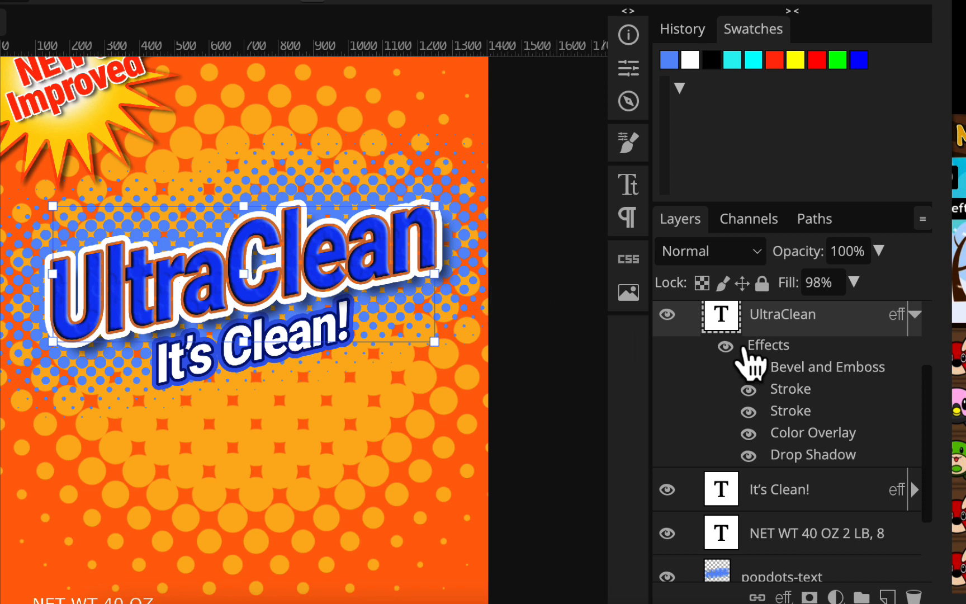
- Add a pale light-blue Color Overlay to the popdots-text dot layer
{"action": "scroll", "coordinate": [770, 427], "scroll_direction": "down", "scroll_amount": 2}
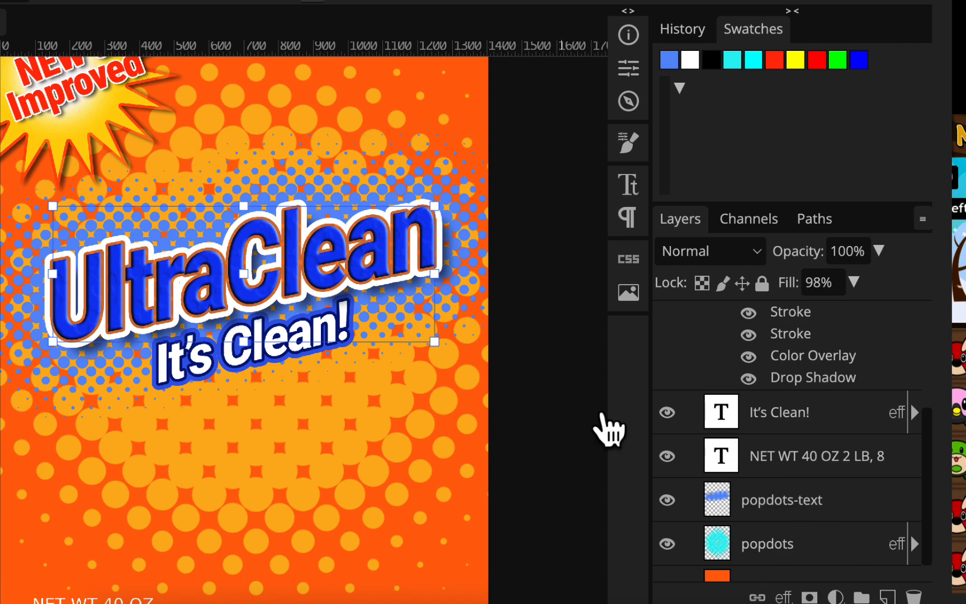
{"action": "left_click", "coordinate": [756, 501]}
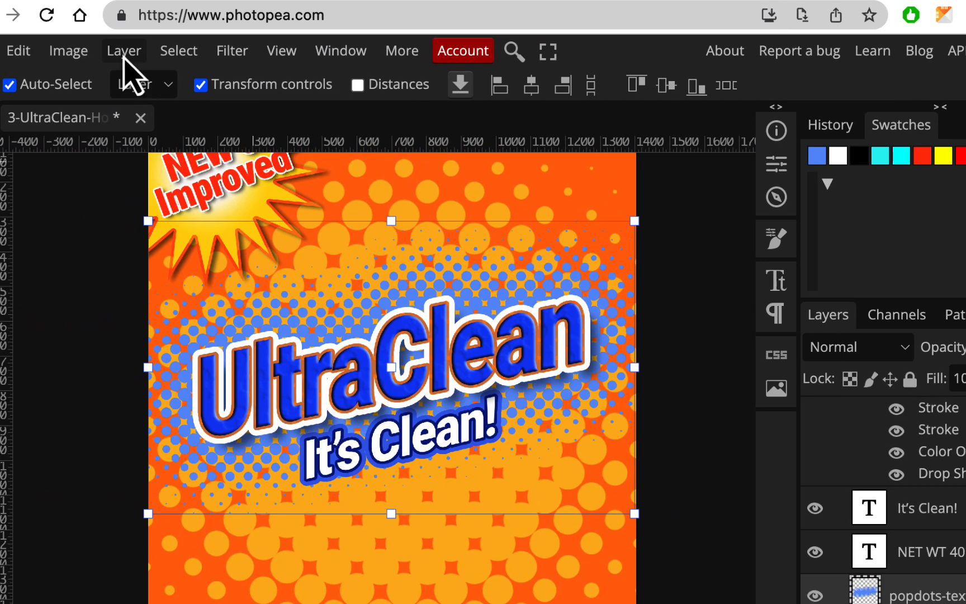
{"action": "left_click", "coordinate": [124, 54]}
{"action": "mouse_move", "coordinate": [205, 227]}
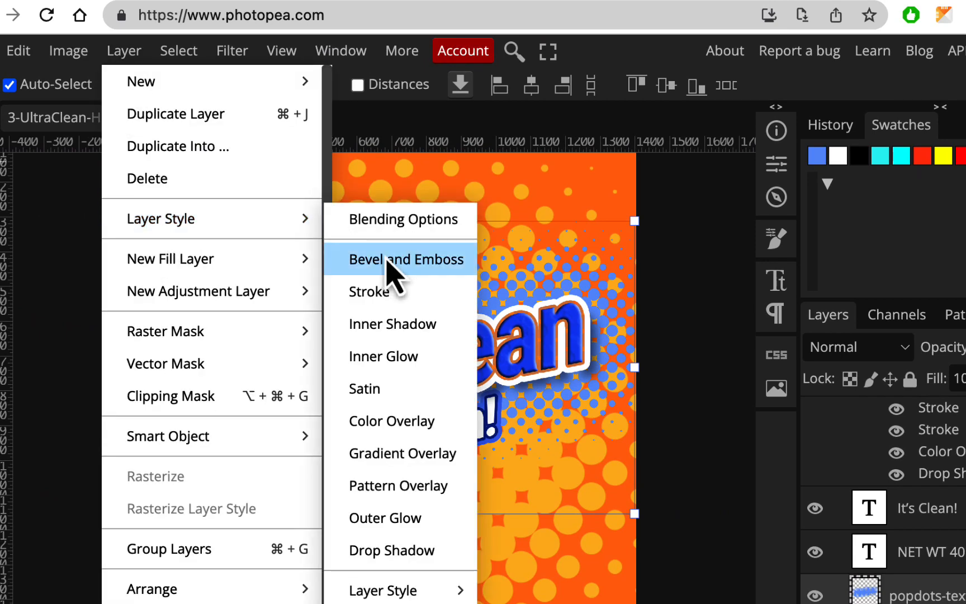
{"action": "left_click", "coordinate": [402, 442]}
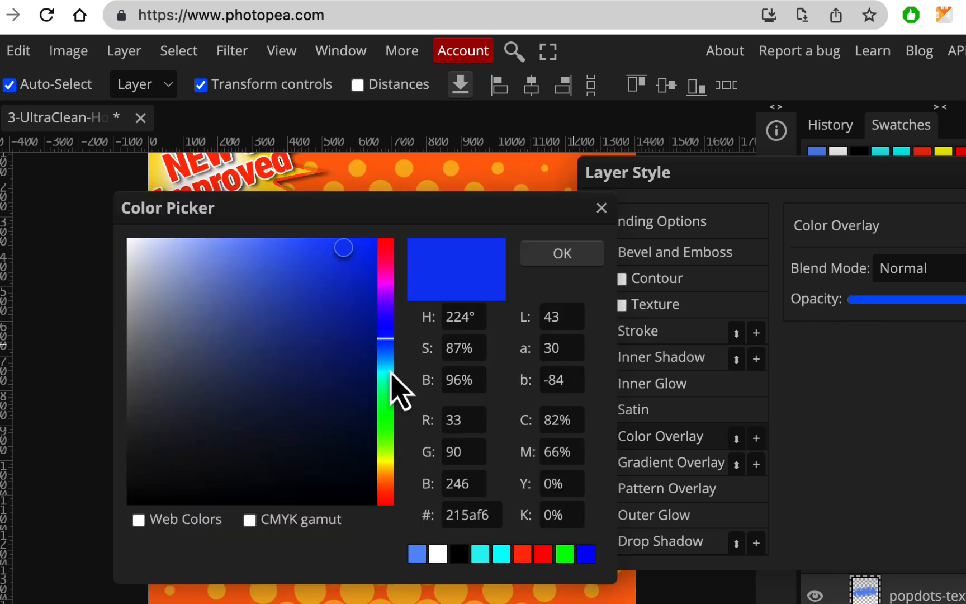
{"action": "left_click", "coordinate": [387, 361]}
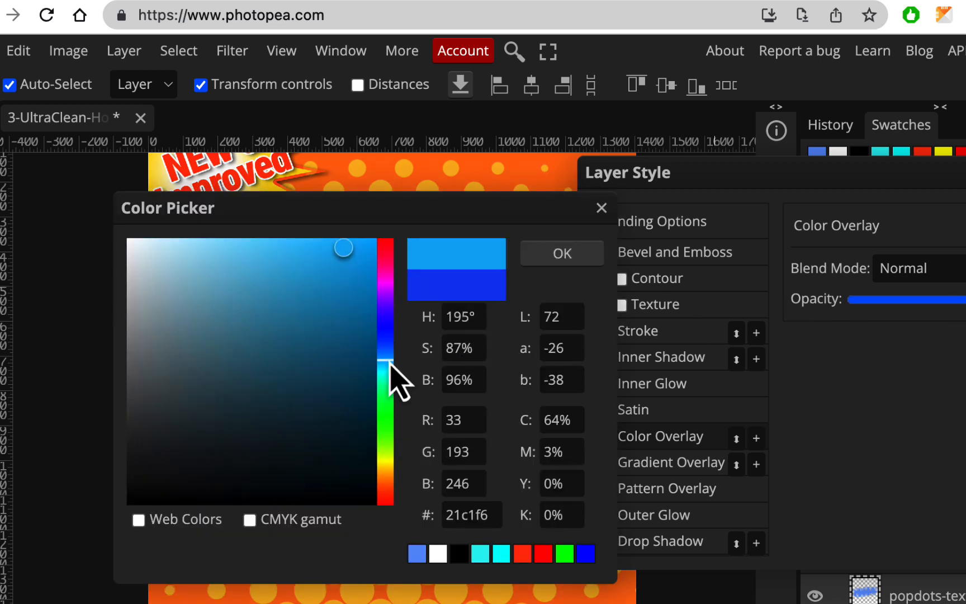
{"action": "mouse_move", "coordinate": [324, 222]}
{"action": "left_mouse_down"}
{"action": "mouse_move", "coordinate": [871, 233]}
{"action": "mouse_move", "coordinate": [818, 261]}
{"action": "mouse_move", "coordinate": [743, 261]}
{"action": "mouse_move", "coordinate": [753, 272]}
{"action": "mouse_move", "coordinate": [788, 270]}
{"action": "mouse_move", "coordinate": [755, 253]}
{"action": "mouse_move", "coordinate": [721, 259]}
{"action": "left_mouse_up"}
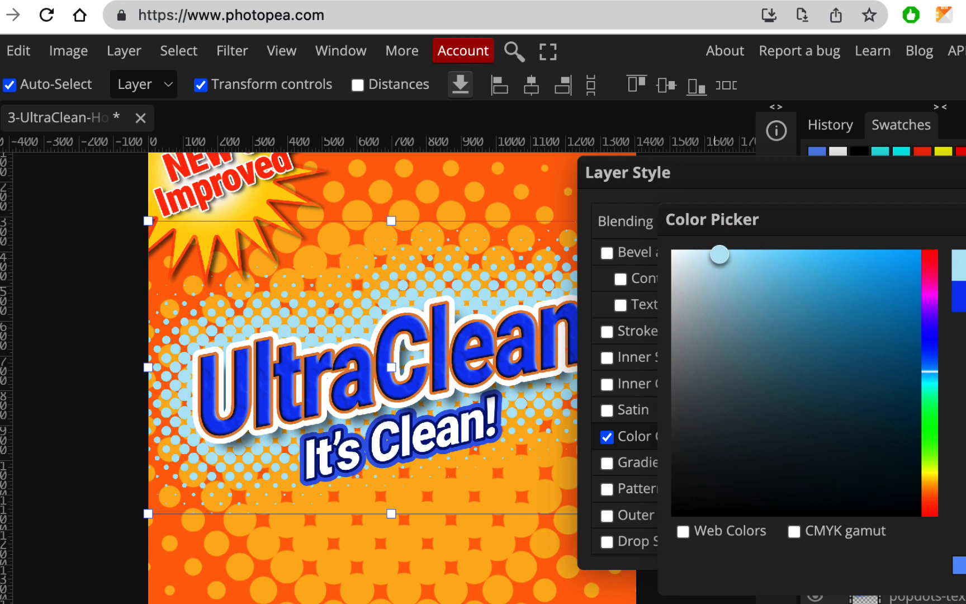
{"action": "key", "text": "Return"}
{"action": "key", "text": "Return"}
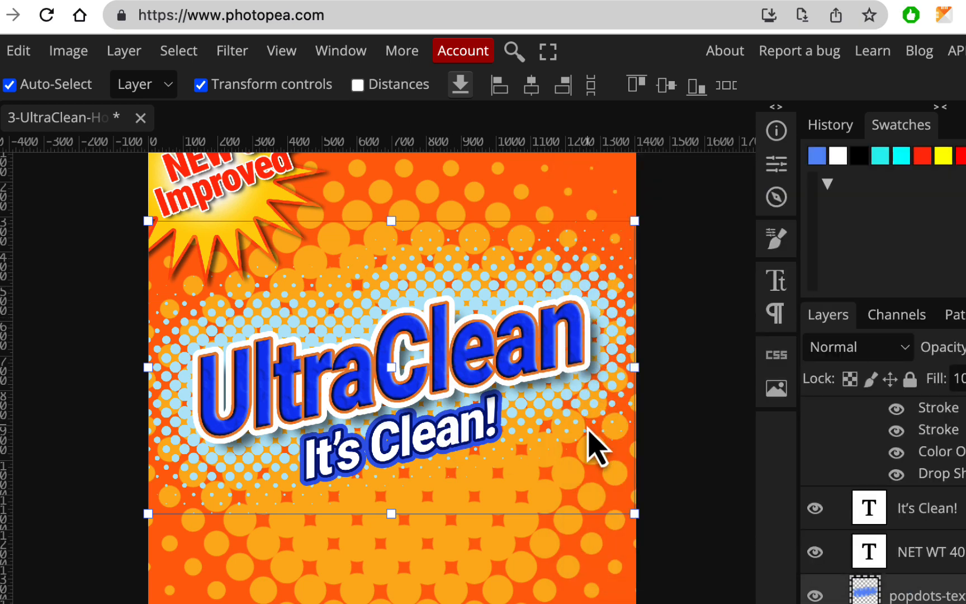
- Check the Channels panel, go back to Layers, and collapse the UltraClean effects list
{"action": "scroll", "coordinate": [588, 431], "scroll_direction": "up", "scroll_amount": 3}
{"action": "scroll", "coordinate": [588, 431], "scroll_direction": "left", "scroll_amount": 2}
{"action": "scroll", "coordinate": [588, 432], "scroll_direction": "left", "scroll_amount": 1}
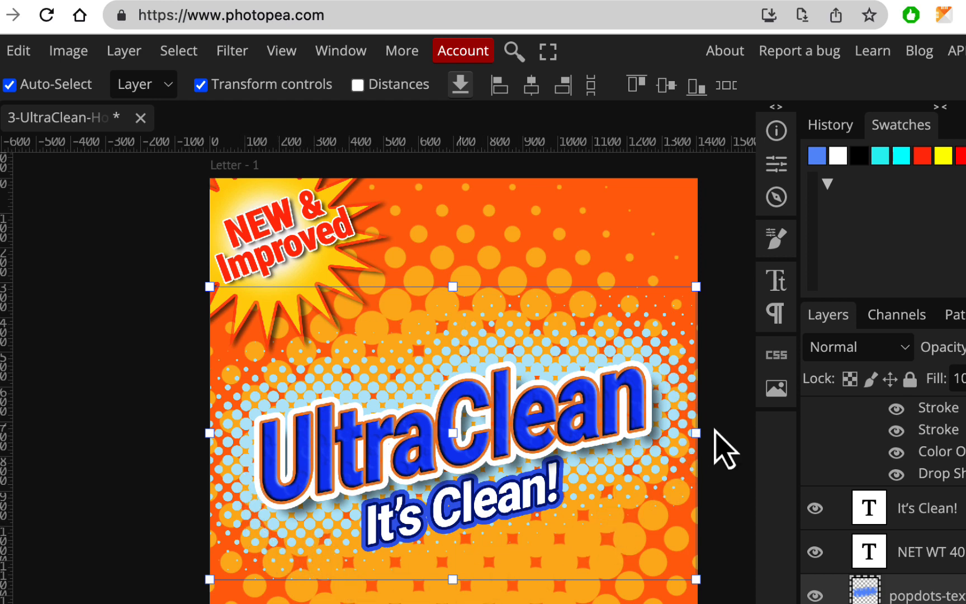
{"action": "left_click", "coordinate": [920, 327]}
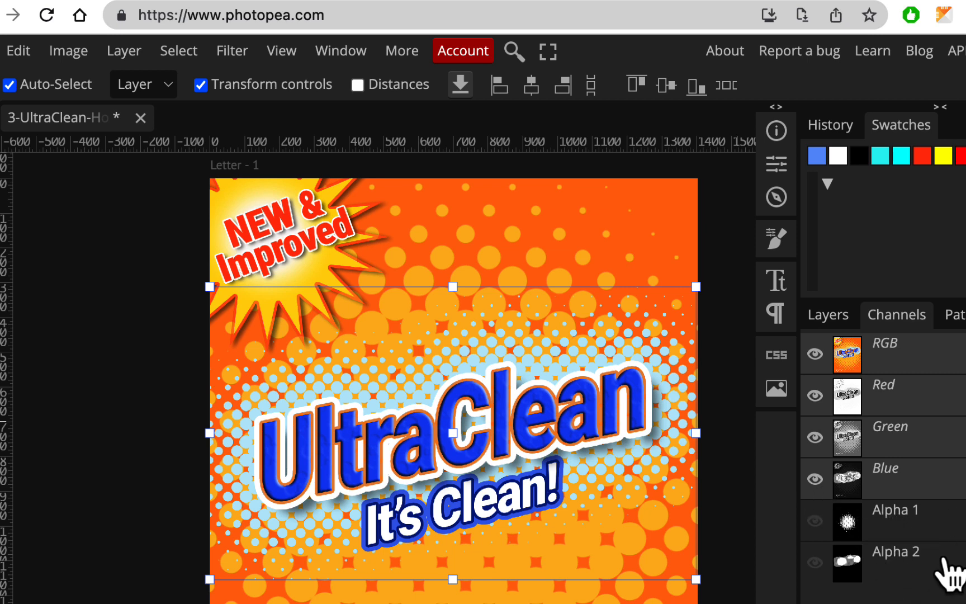
{"action": "left_click", "coordinate": [829, 317]}
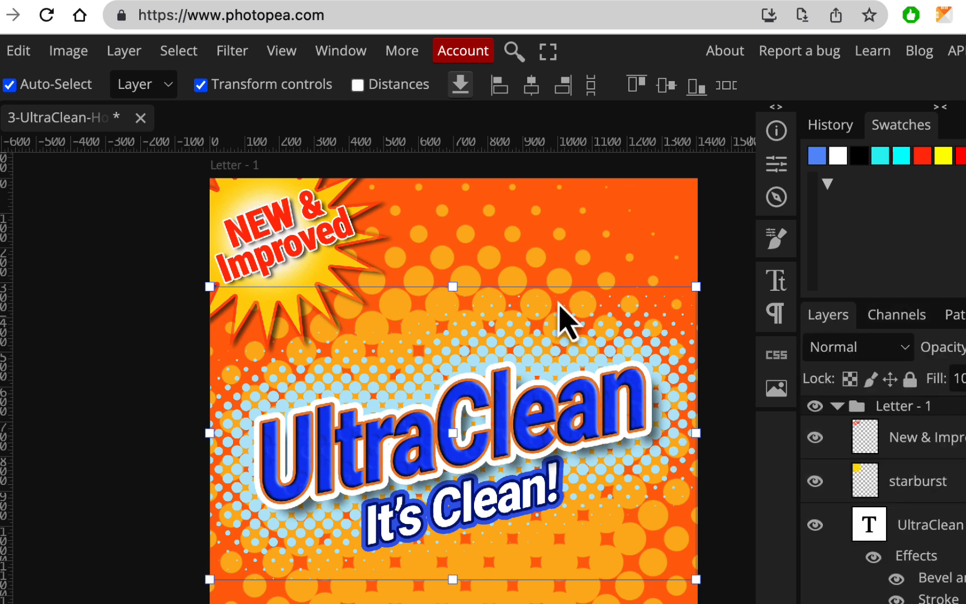
{"action": "scroll", "coordinate": [518, 431], "scroll_direction": "down", "scroll_amount": 2}
{"action": "scroll", "coordinate": [518, 431], "scroll_direction": "right", "scroll_amount": 1}
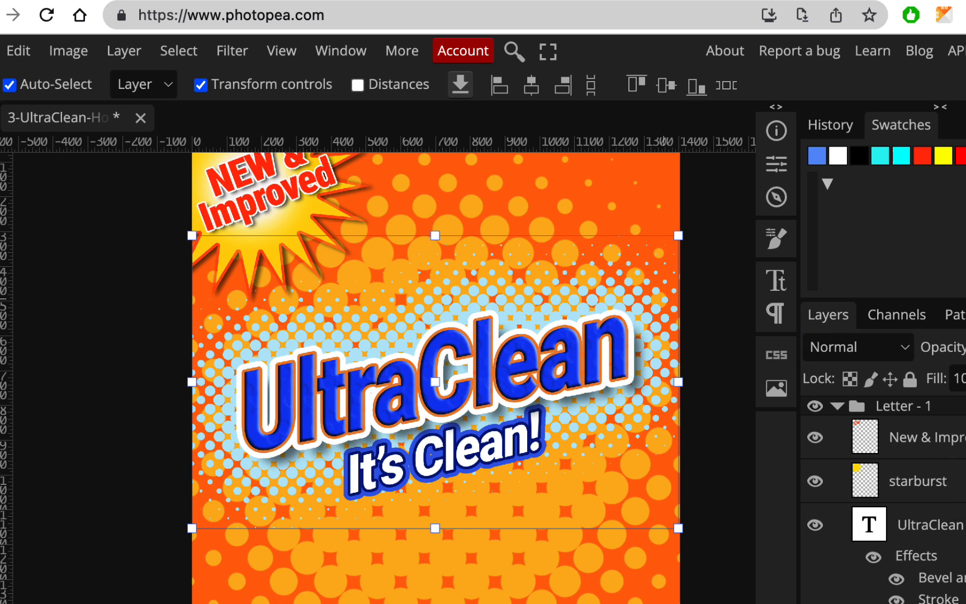
{"action": "left_click", "coordinate": [965, 525]}
{"action": "scroll", "coordinate": [962, 552], "scroll_direction": "down", "scroll_amount": 3}
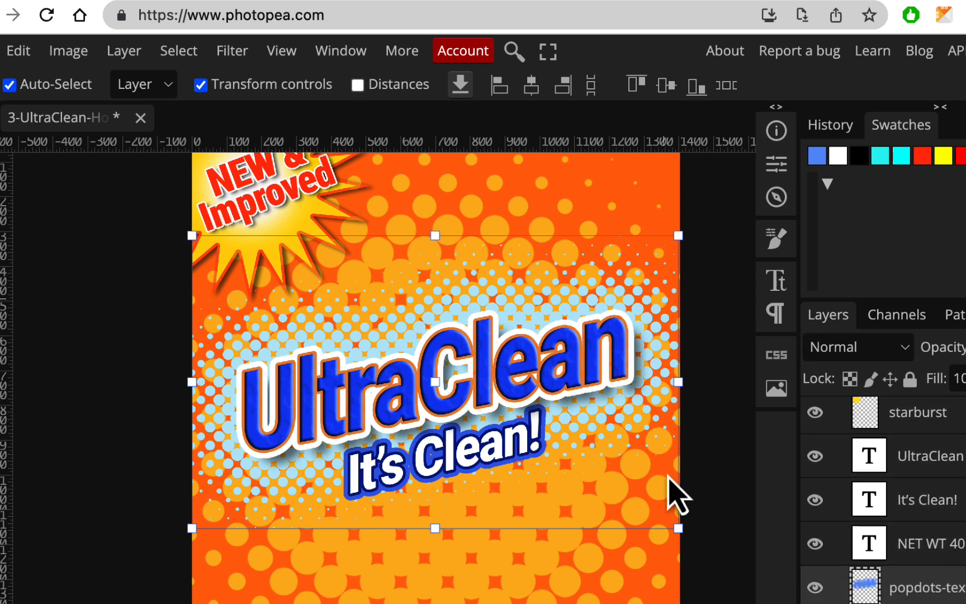
- Scale the popdots-text layer up to about 109.51% and commit the transform
{"action": "left_click_drag", "start_coordinate": [678, 529], "coordinate": [712, 556]}
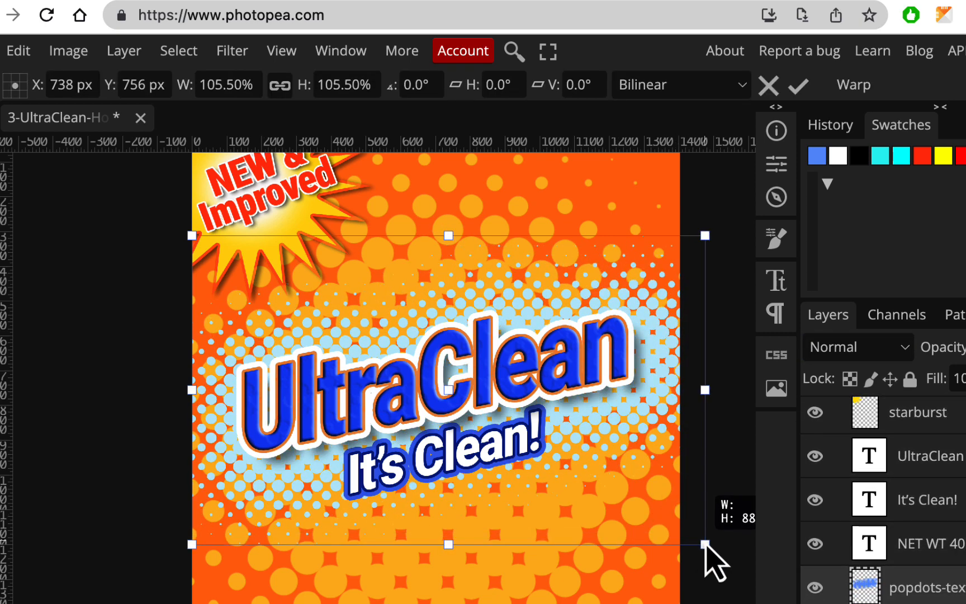
{"action": "mouse_move", "coordinate": [188, 544]}
{"action": "left_mouse_down"}
{"action": "mouse_move", "coordinate": [156, 550]}
{"action": "mouse_move", "coordinate": [173, 540]}
{"action": "left_mouse_up"}
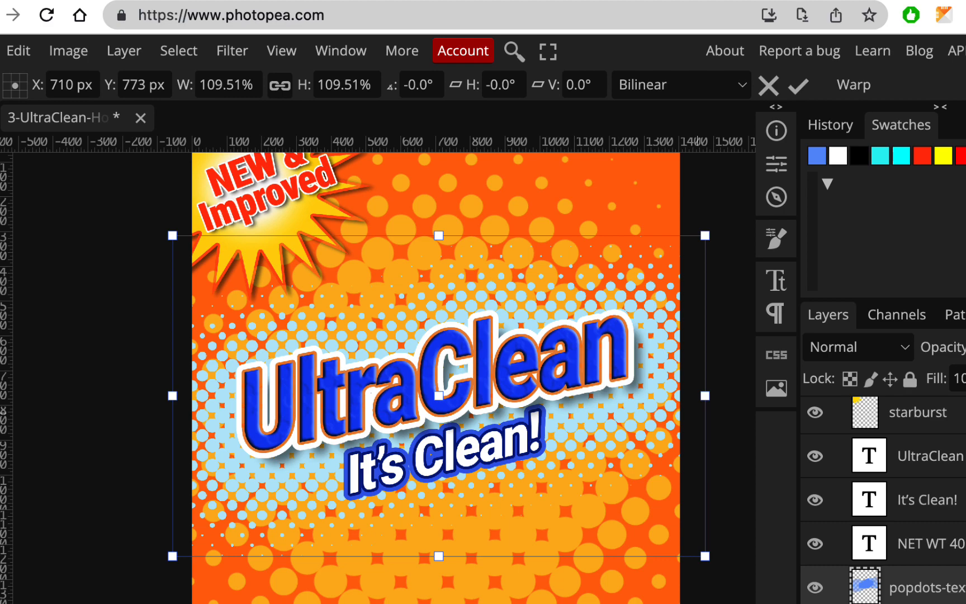
{"action": "scroll", "coordinate": [958, 568], "scroll_direction": "down", "scroll_amount": 1}
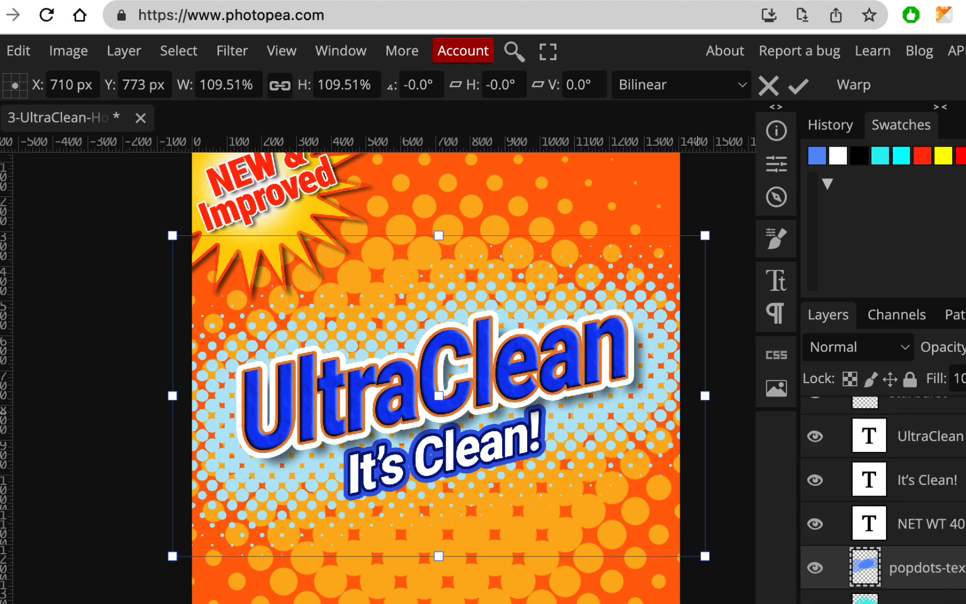
{"action": "left_click", "coordinate": [940, 600]}
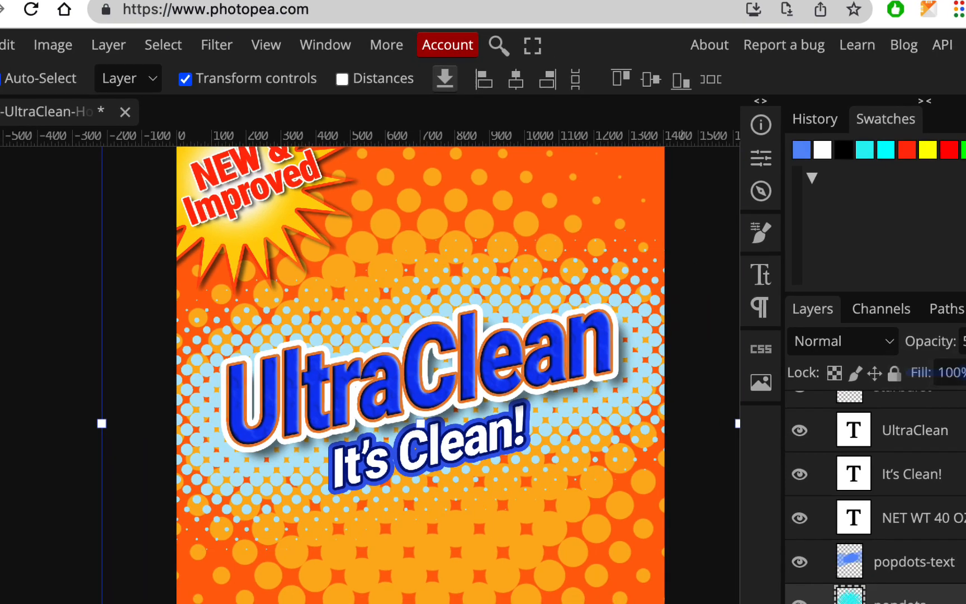
- Lower the popdots layer's opacity to 17%
{"action": "left_click", "coordinate": [929, 308]}
{"action": "left_click_drag", "start_coordinate": [878, 345], "coordinate": [843, 361]}
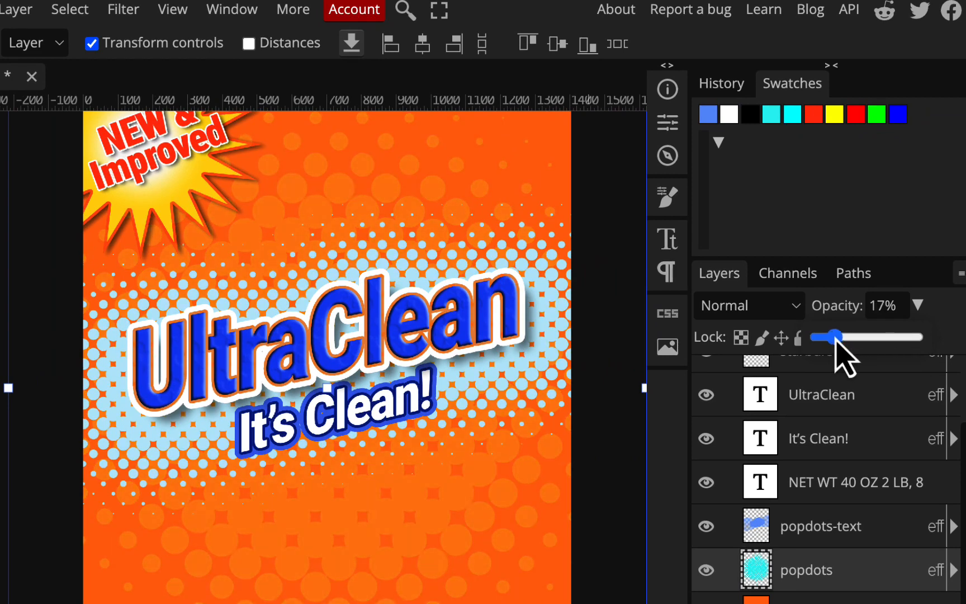
{"action": "scroll", "coordinate": [425, 240], "scroll_direction": "up", "scroll_amount": 3}
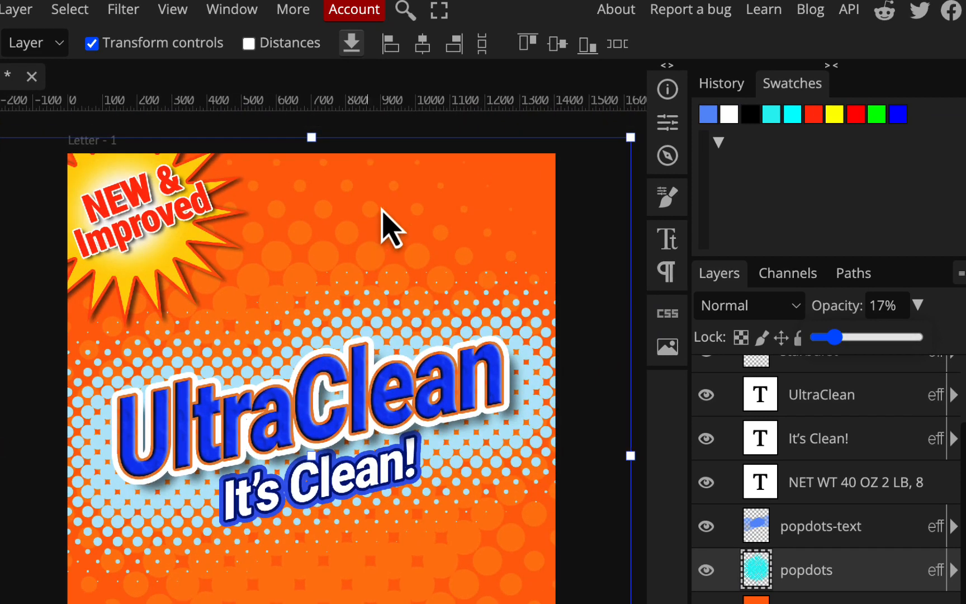
{"action": "scroll", "coordinate": [384, 468], "scroll_direction": "down", "scroll_amount": 5}
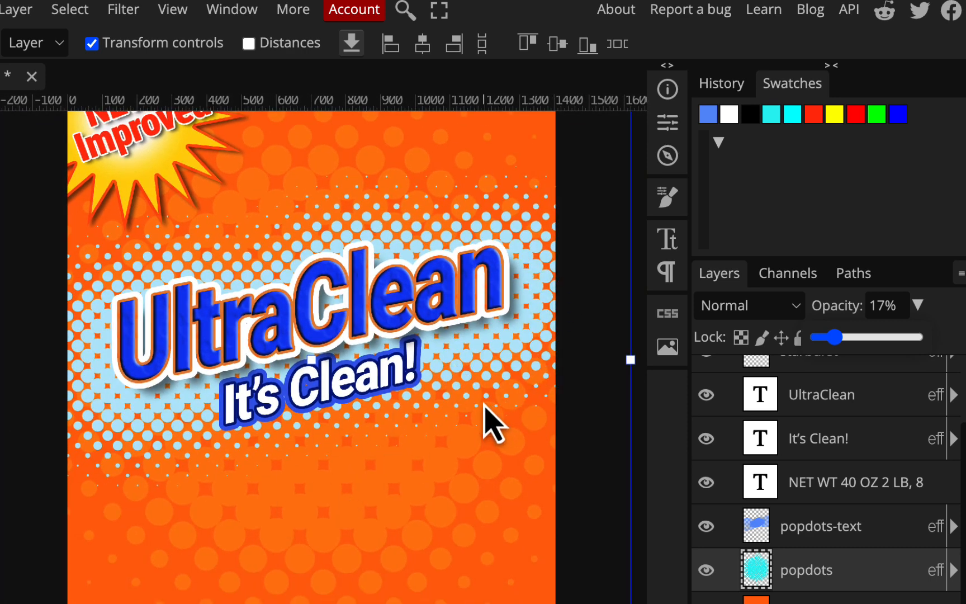
- Save the UltraClean package design with File > Save
{"action": "left_click", "coordinate": [116, 58]}
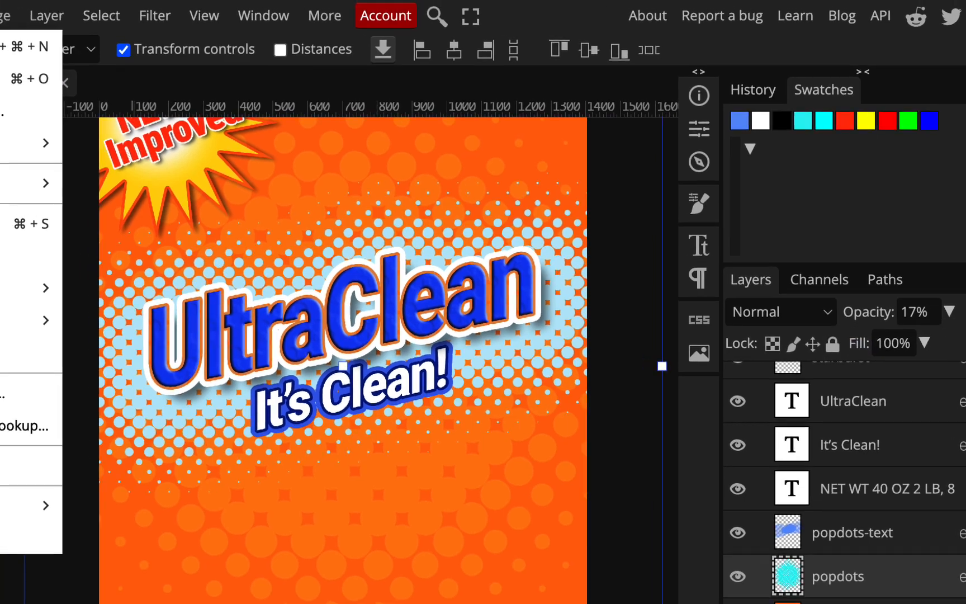
{"action": "left_click", "coordinate": [142, 267]}
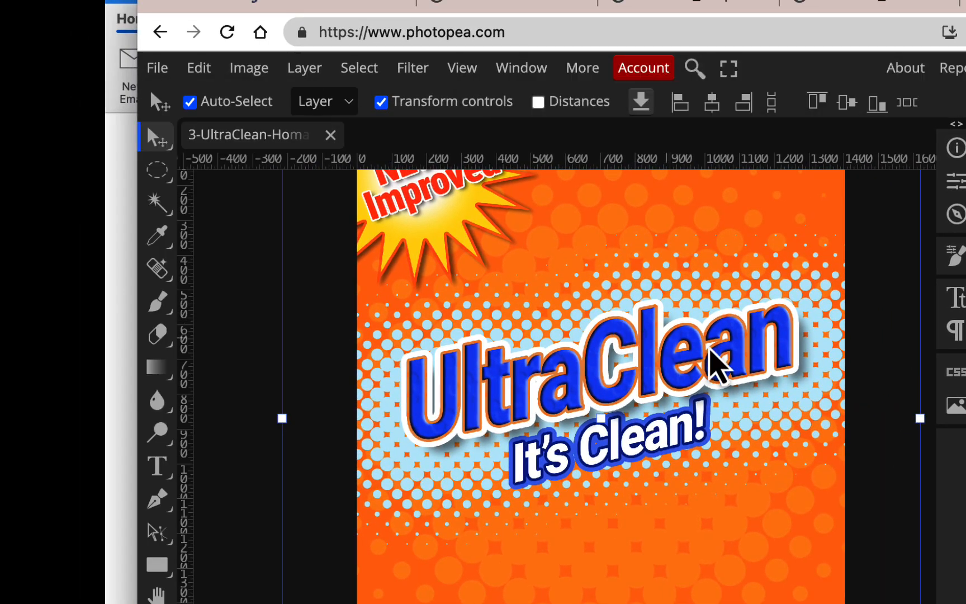
{"action": "scroll", "coordinate": [745, 367], "scroll_direction": "up", "scroll_amount": 3}
{"action": "scroll", "coordinate": [741, 354], "scroll_direction": "left", "scroll_amount": 1}
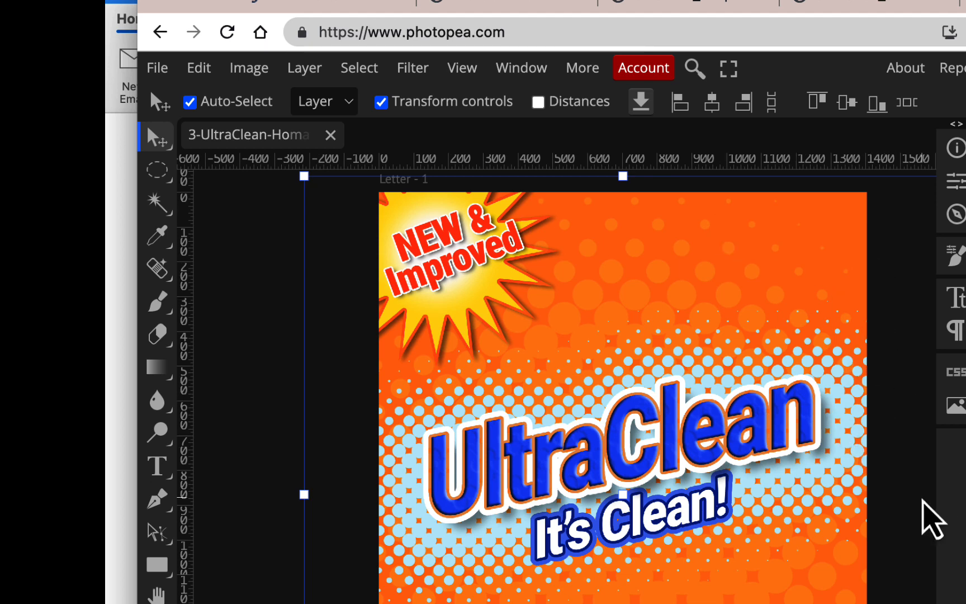
{"action": "scroll", "coordinate": [923, 500], "scroll_direction": "down", "scroll_amount": 3}
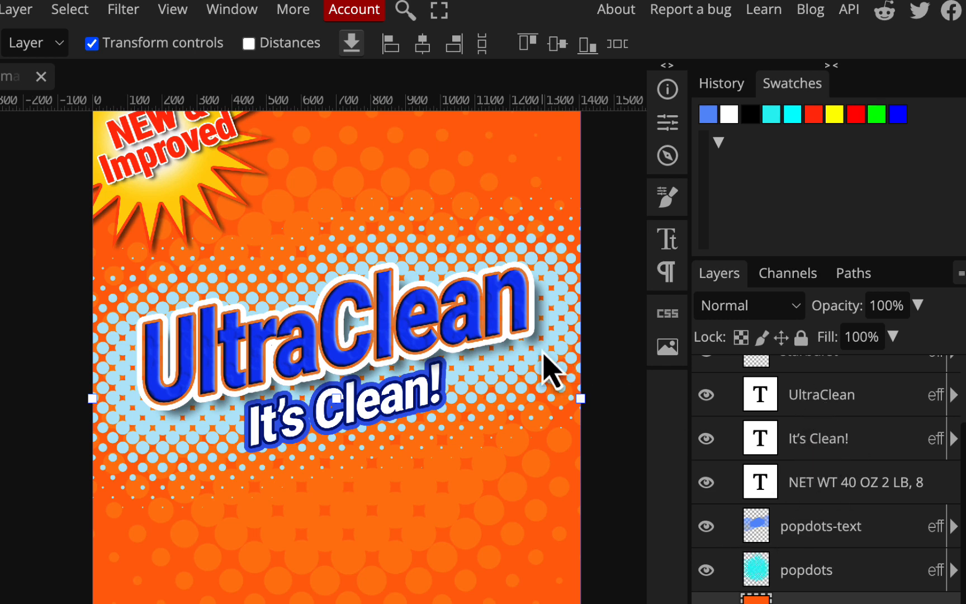
{"action": "scroll", "coordinate": [459, 402], "scroll_direction": "up", "scroll_amount": 3}
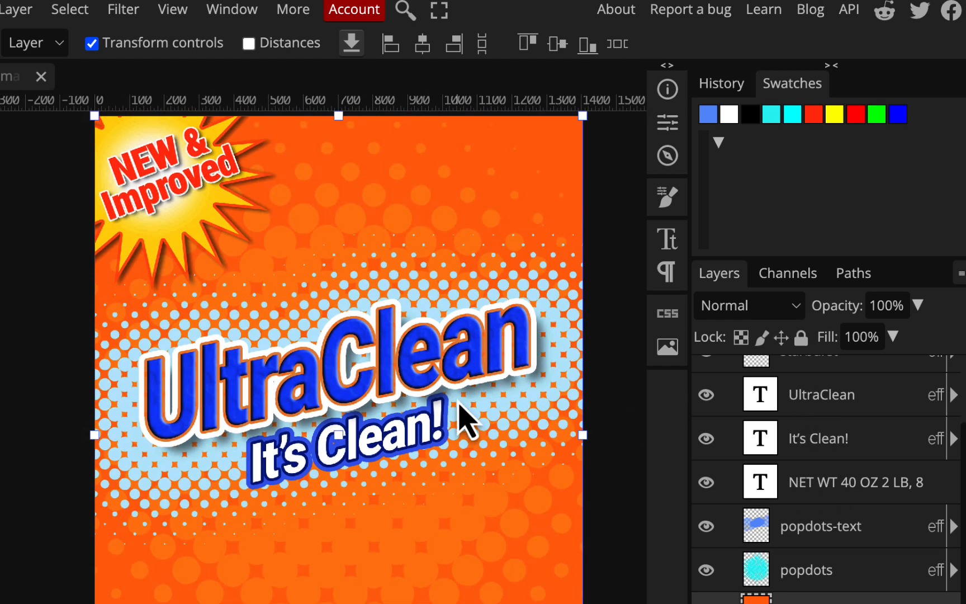
{"action": "scroll", "coordinate": [458, 402], "scroll_direction": "down", "scroll_amount": 2}
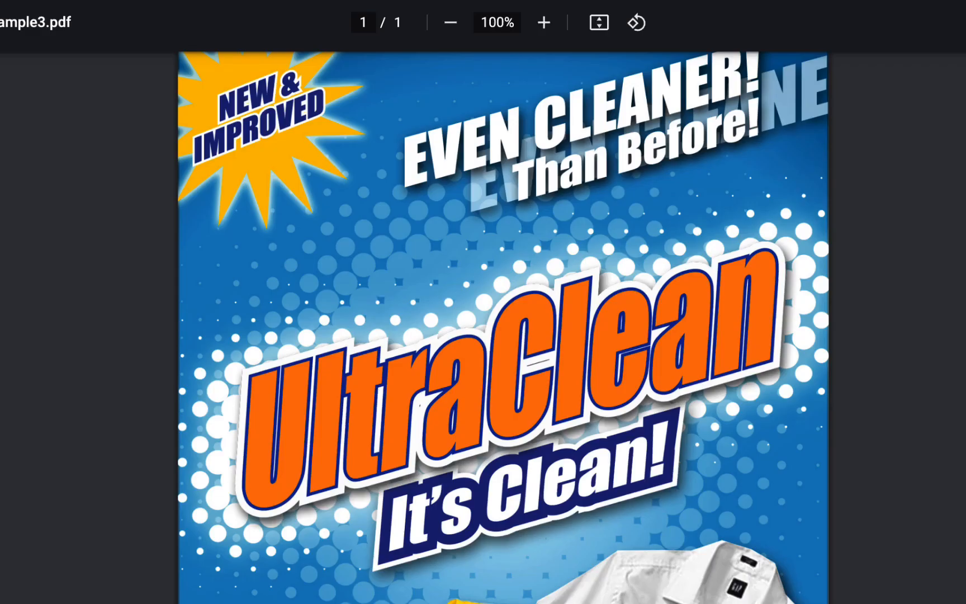
- Scroll through the finished blue UltraClean sample in sample3.pdf to compare it with the design
{"action": "scroll", "coordinate": [416, 253], "scroll_direction": "down", "scroll_amount": 5}
{"action": "scroll", "coordinate": [506, 433], "scroll_direction": "up", "scroll_amount": 4}
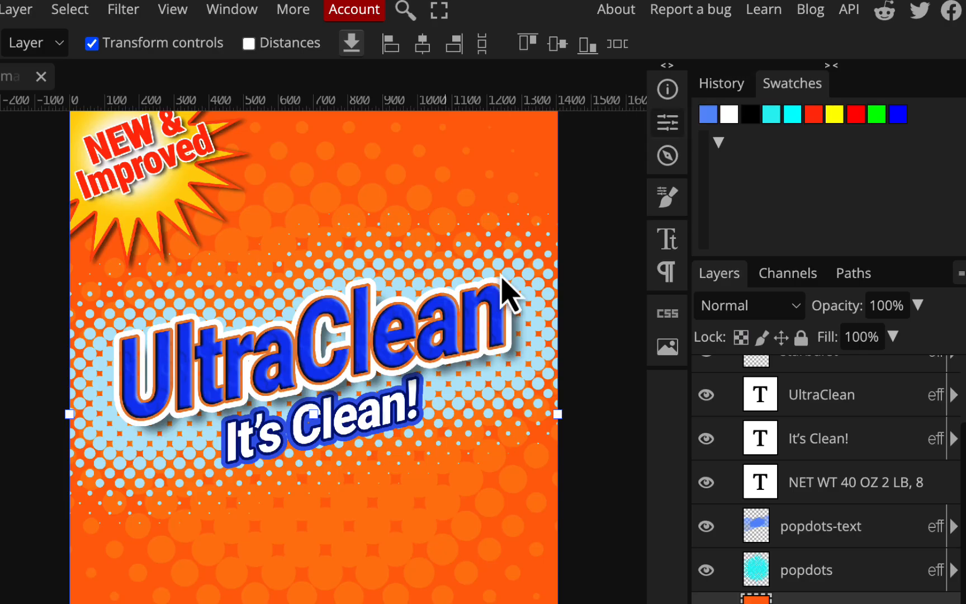
{"action": "scroll", "coordinate": [447, 338], "scroll_direction": "down", "scroll_amount": 3}
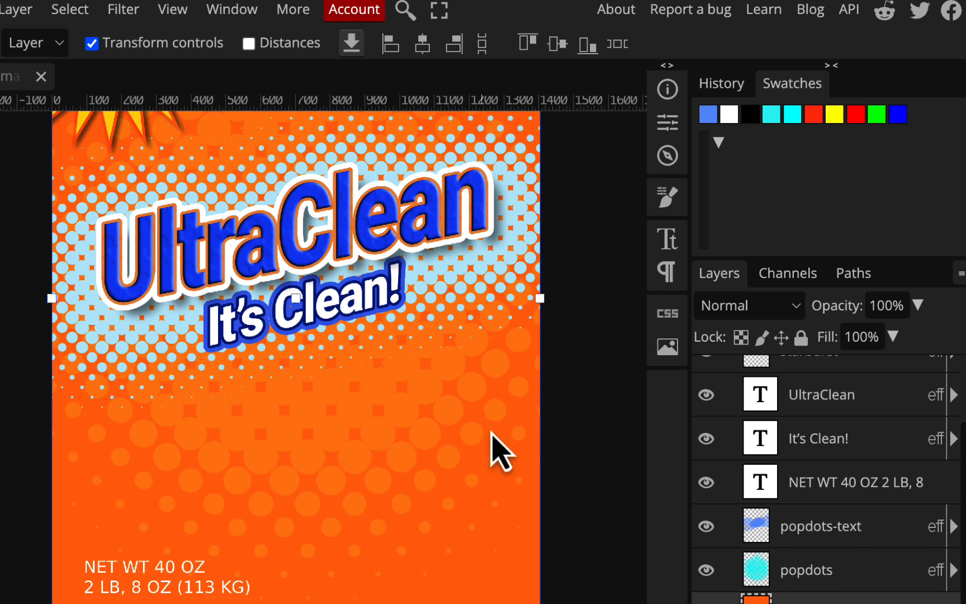
- Review the orange label, then display the RGB, Red, Green, Blue, Alpha 1 and Alpha 2 channels
{"action": "scroll", "coordinate": [424, 461], "scroll_direction": "up", "scroll_amount": 4}
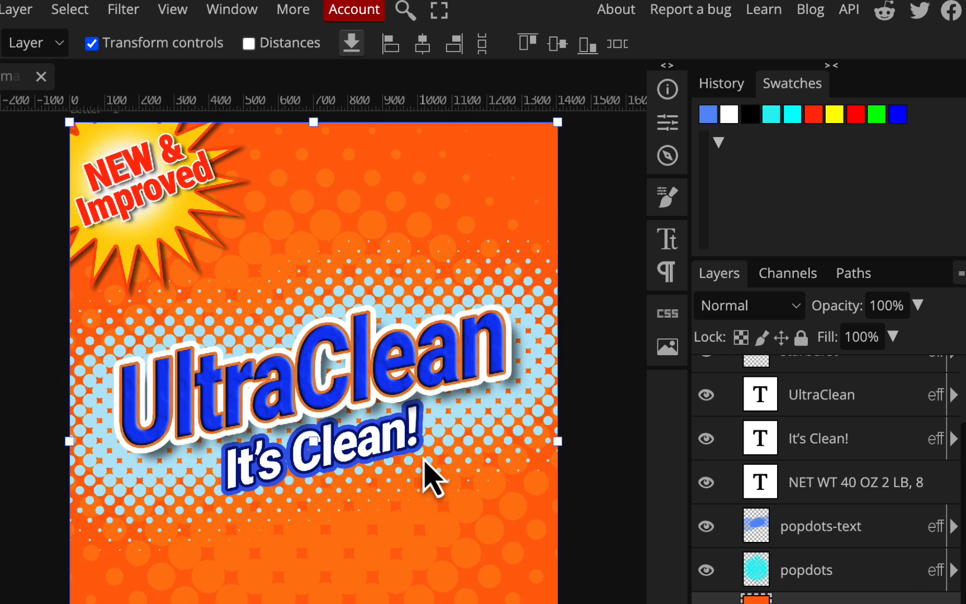
{"action": "scroll", "coordinate": [432, 478], "scroll_direction": "down", "scroll_amount": 3}
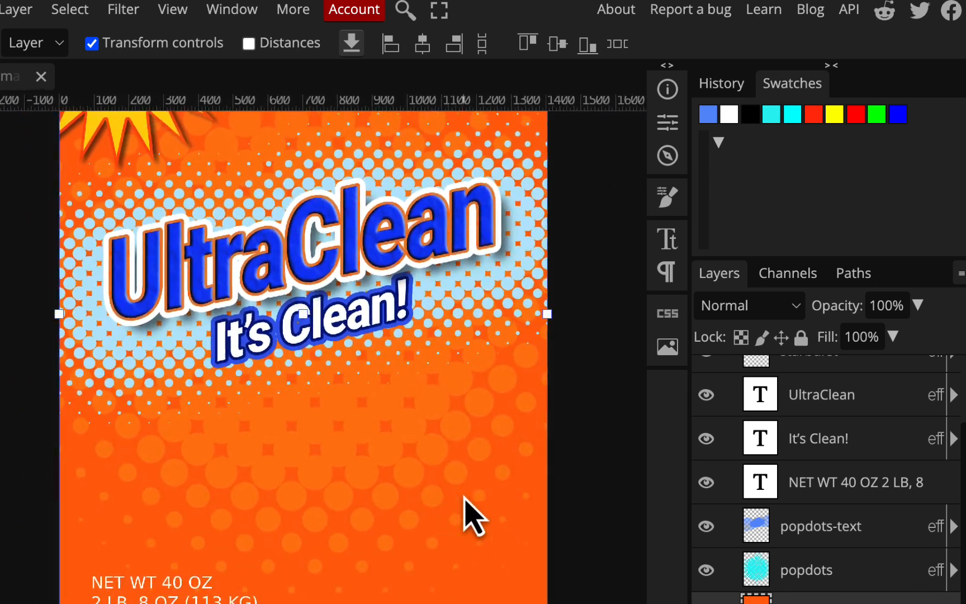
{"action": "scroll", "coordinate": [469, 517], "scroll_direction": "up", "scroll_amount": 1}
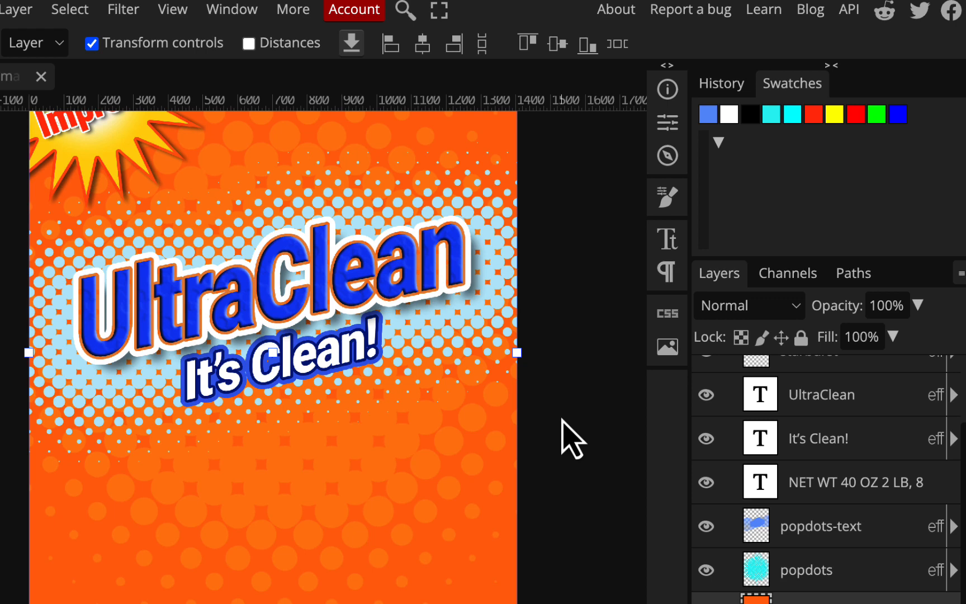
{"action": "scroll", "coordinate": [562, 419], "scroll_direction": "up", "scroll_amount": 3}
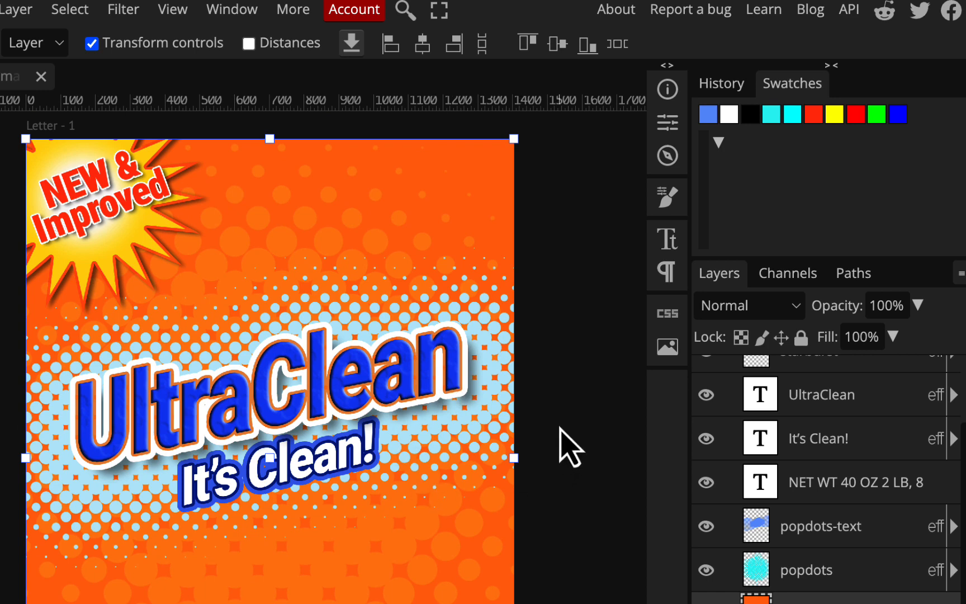
{"action": "scroll", "coordinate": [582, 365], "scroll_direction": "down", "scroll_amount": 1}
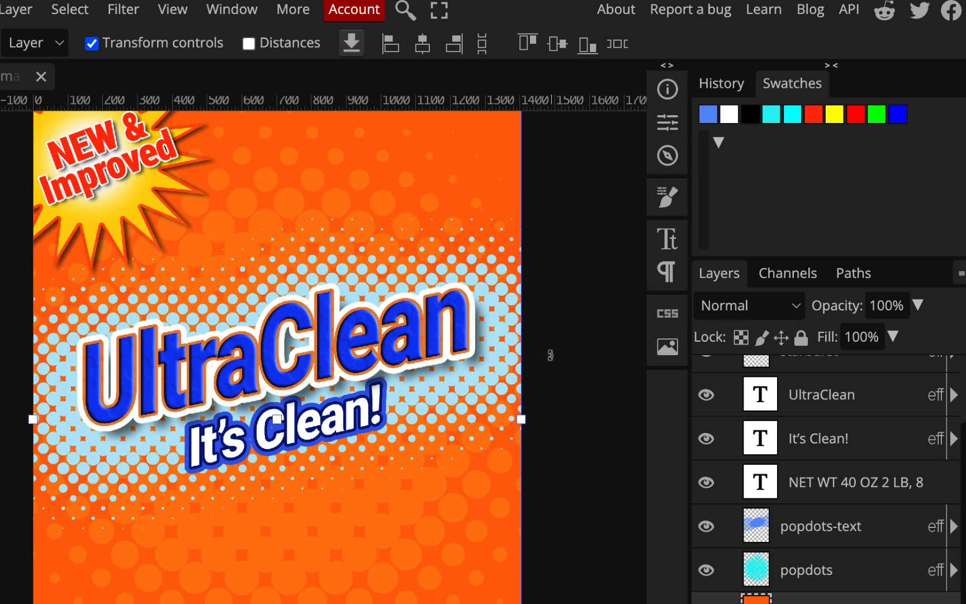
{"action": "scroll", "coordinate": [546, 361], "scroll_direction": "down", "scroll_amount": 2}
{"action": "left_click", "coordinate": [817, 279]}
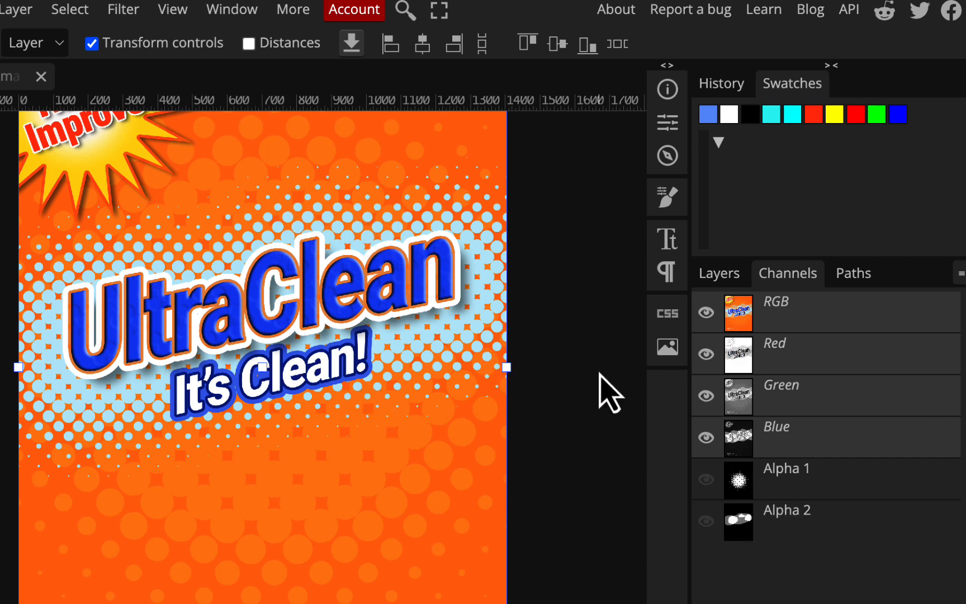
{"action": "scroll", "coordinate": [601, 393], "scroll_direction": "up", "scroll_amount": 3}
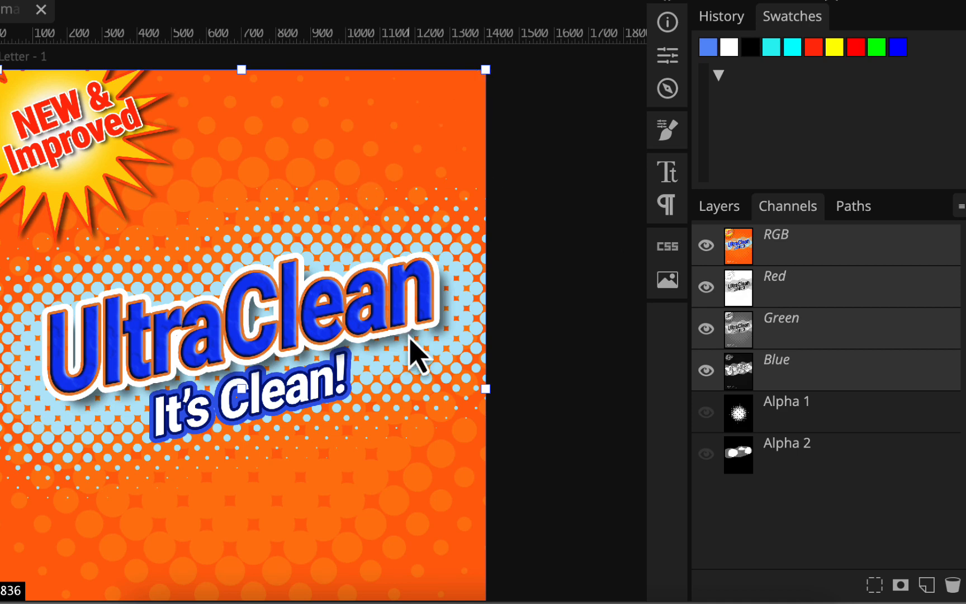
{"action": "scroll", "coordinate": [495, 336], "scroll_direction": "down", "scroll_amount": 3}
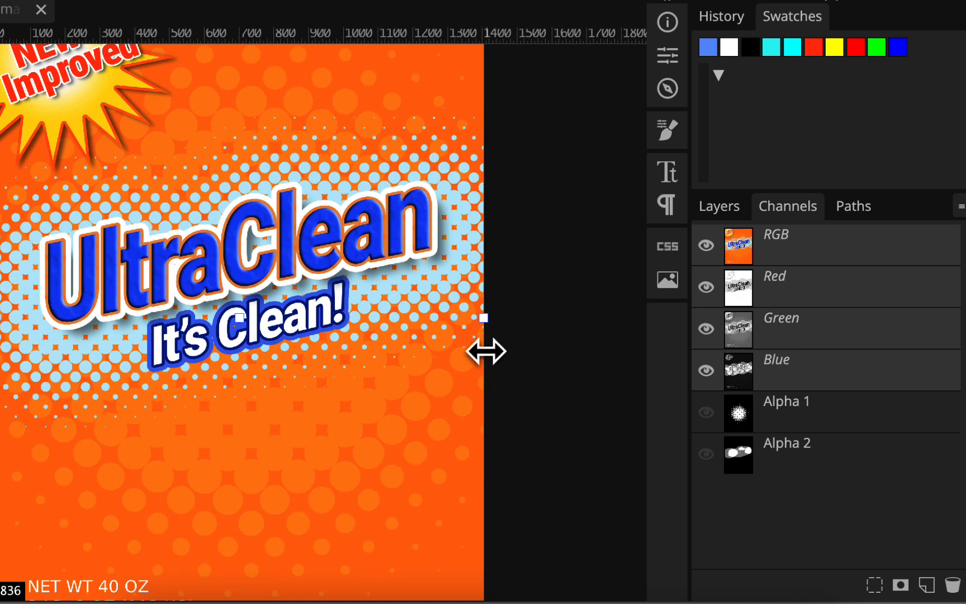